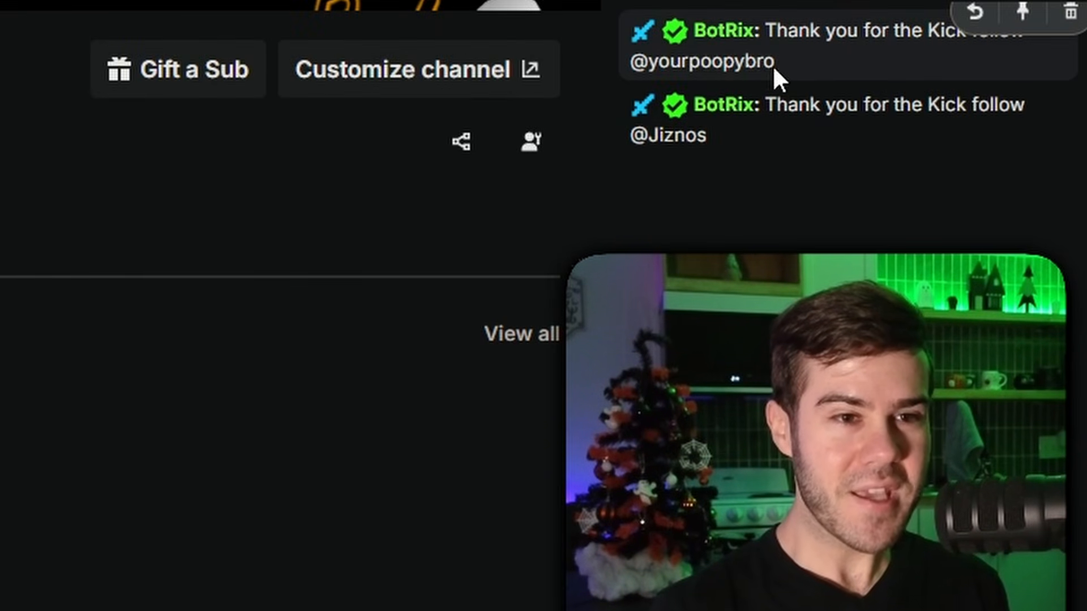
# Look over the channel's chat messages and the stream videos, popular clips and recent categories on its home page
pyautogui.moveTo(651, 60); pyautogui.dragTo(786, 66)
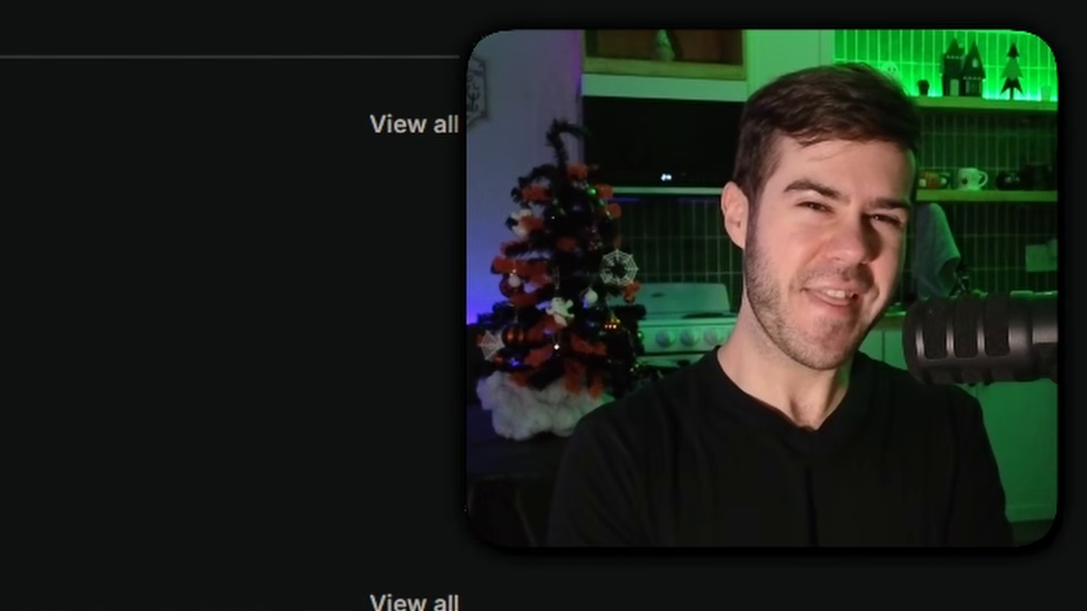
pyautogui.scroll(-2, 586, 196)
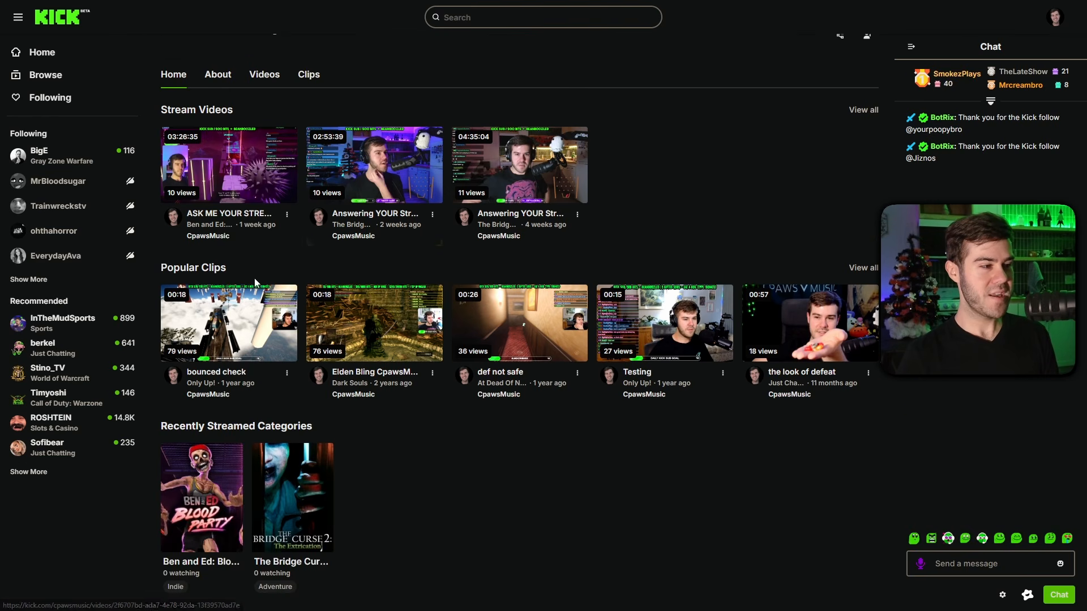
pyautogui.scroll(2, 362, 467)
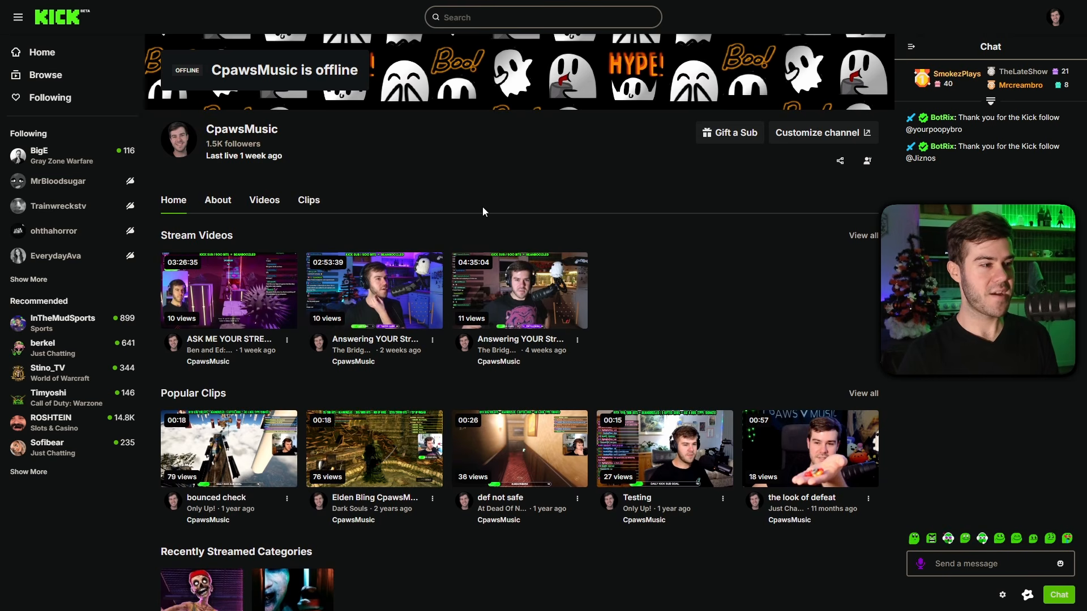
# Open the channel's About view from its name and read through the bio, social links and info panels
pyautogui.click(243, 131)
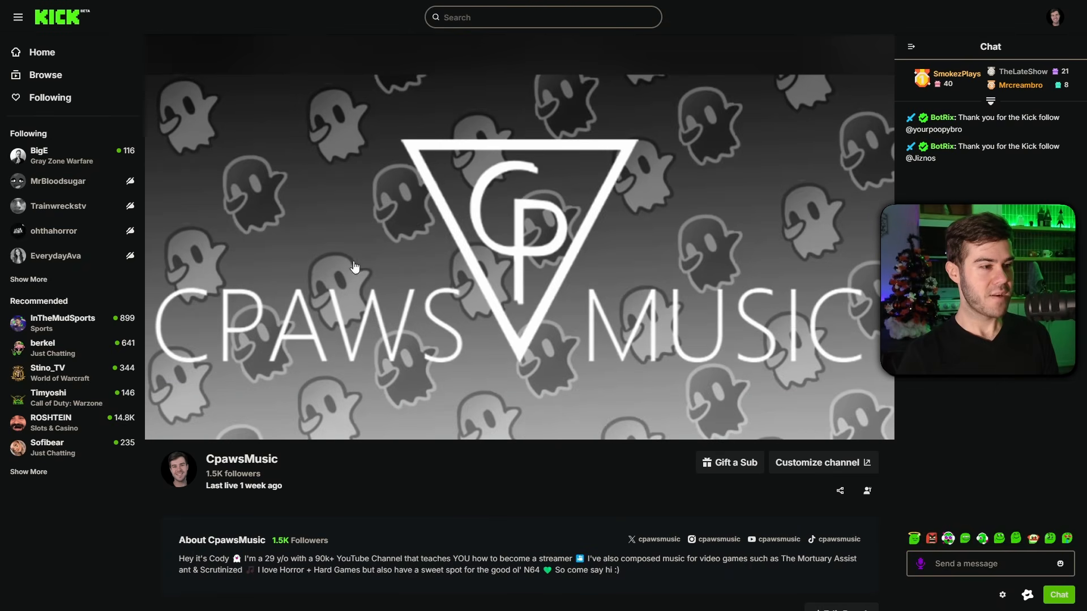
pyautogui.scroll(-5, 548, 234)
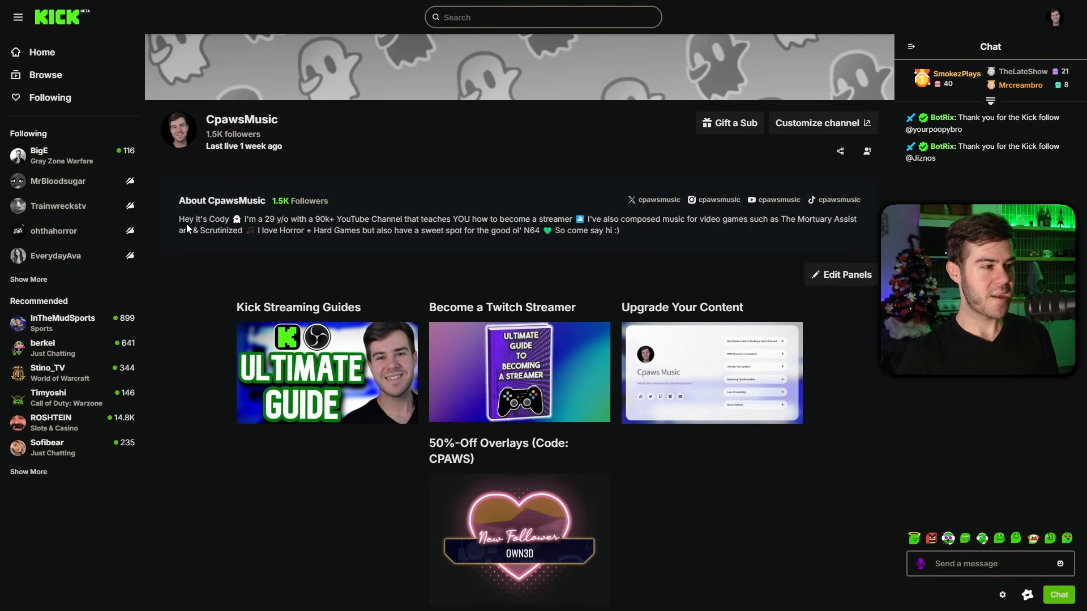
pyautogui.moveTo(184, 218); pyautogui.dragTo(530, 218)
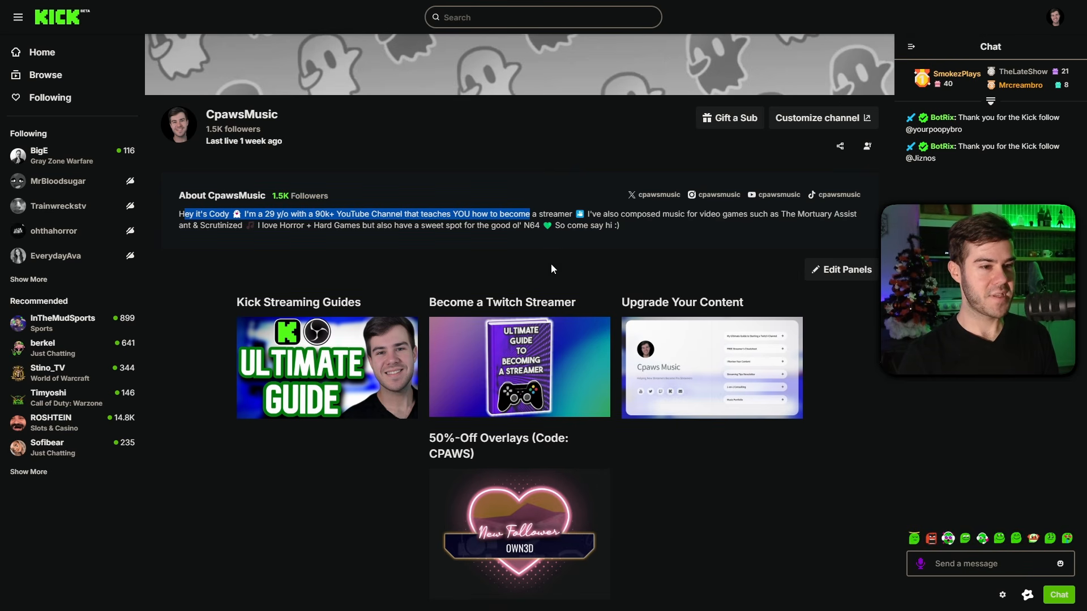
pyautogui.click(463, 247)
pyautogui.scroll(1, 464, 248)
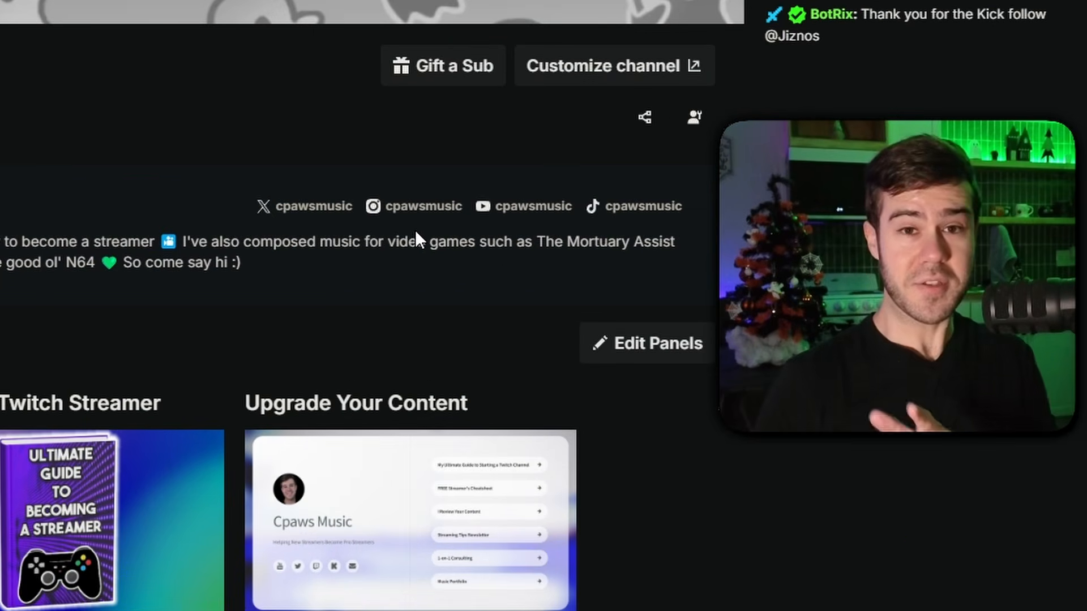
pyautogui.scroll(3, 419, 236)
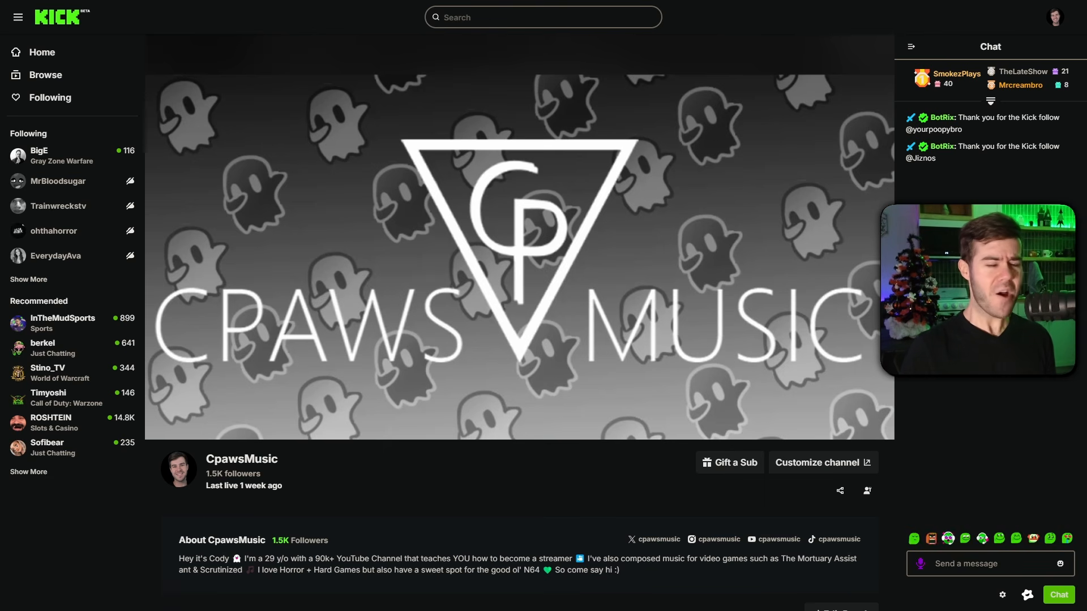
pyautogui.scroll(-3, 430, 262)
pyautogui.scroll(3, 602, 258)
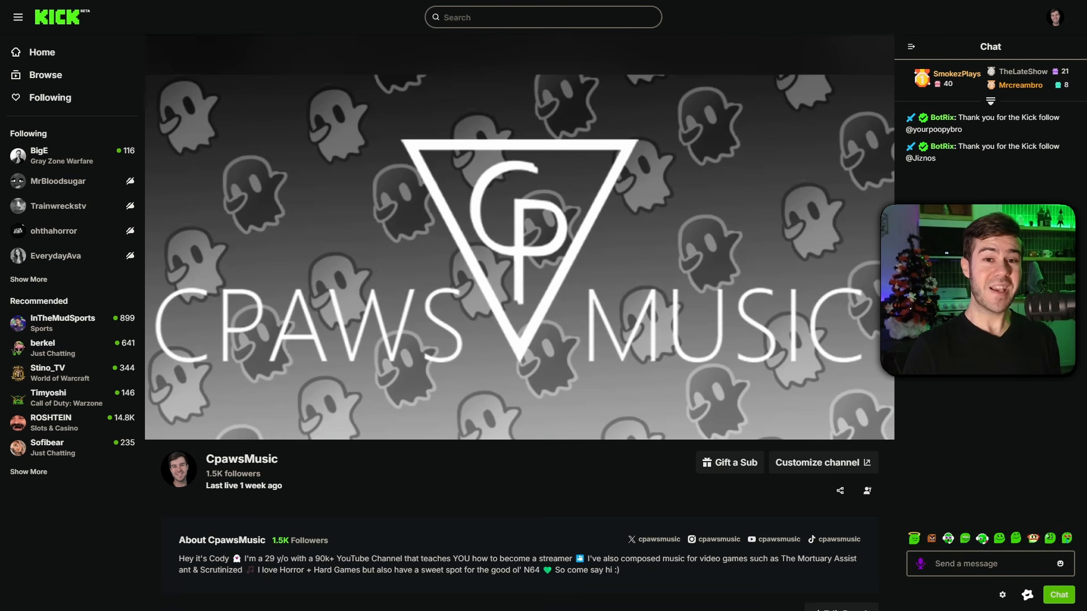
# Open the Creator Dashboard and check the title, category, language and mature-audience settings in the stream information
pyautogui.moveTo(975, 80)
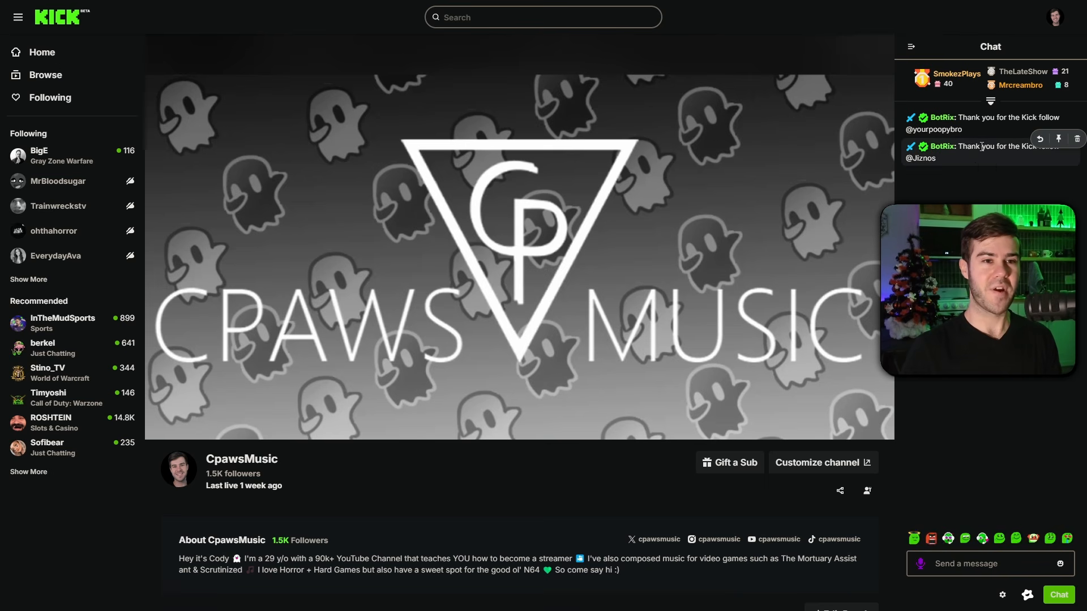
pyautogui.click(1056, 20)
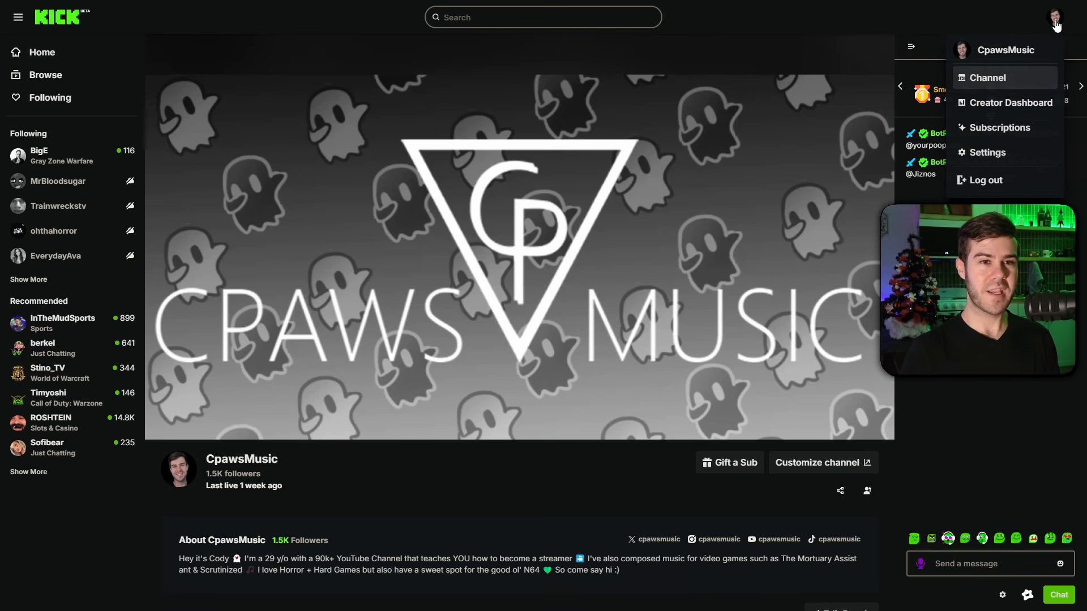
pyautogui.click(1005, 104)
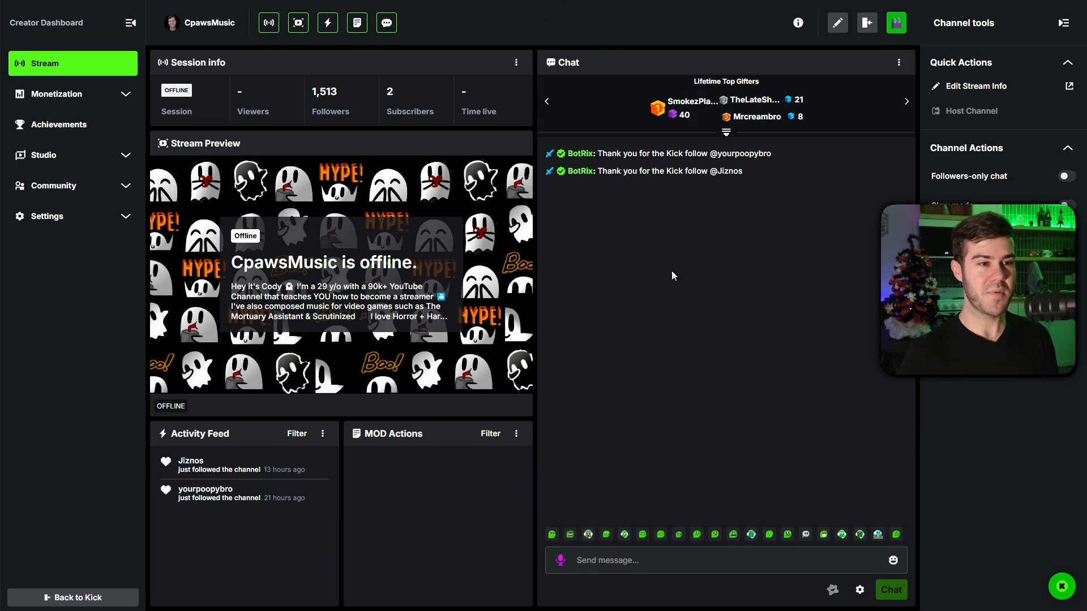
pyautogui.click(981, 89)
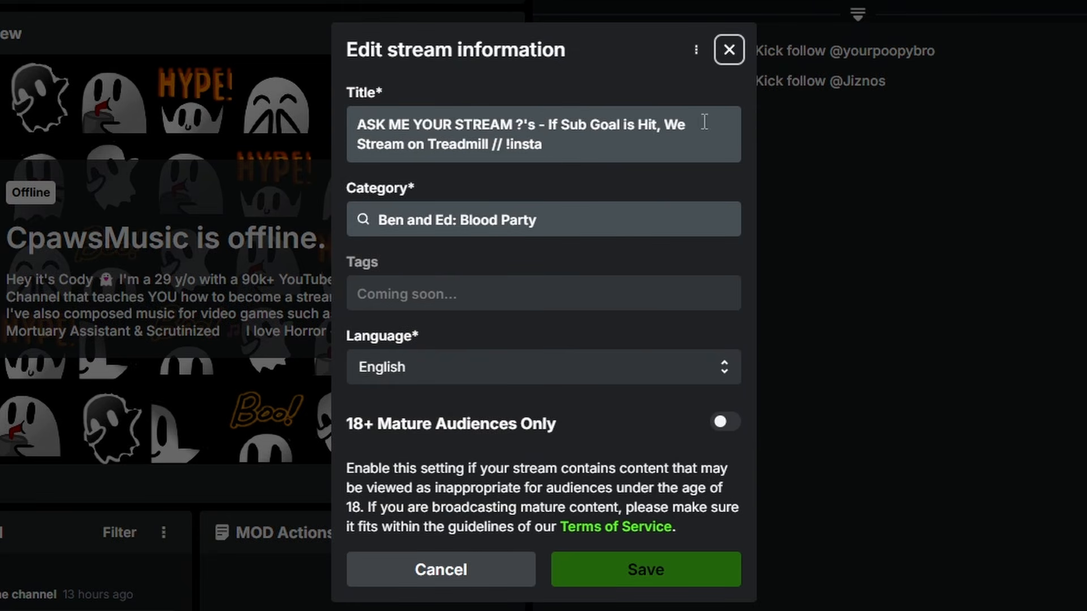
pyautogui.click(729, 51)
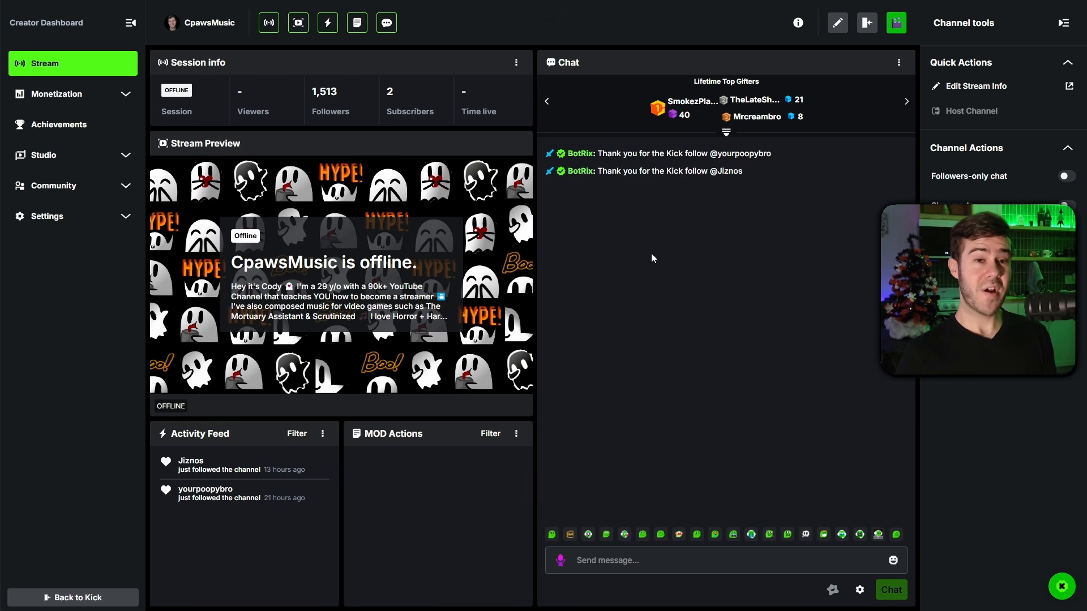
# Expand the dashboard's Monetization section and look at its Revenue entry and the Achievements section
pyautogui.click(88, 102)
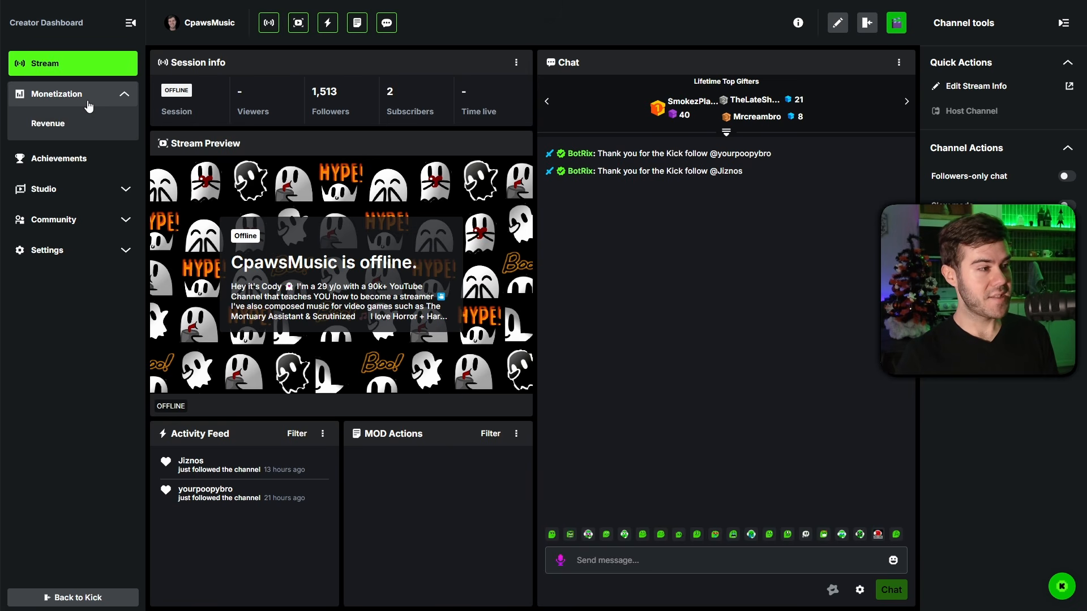
pyautogui.click(76, 125)
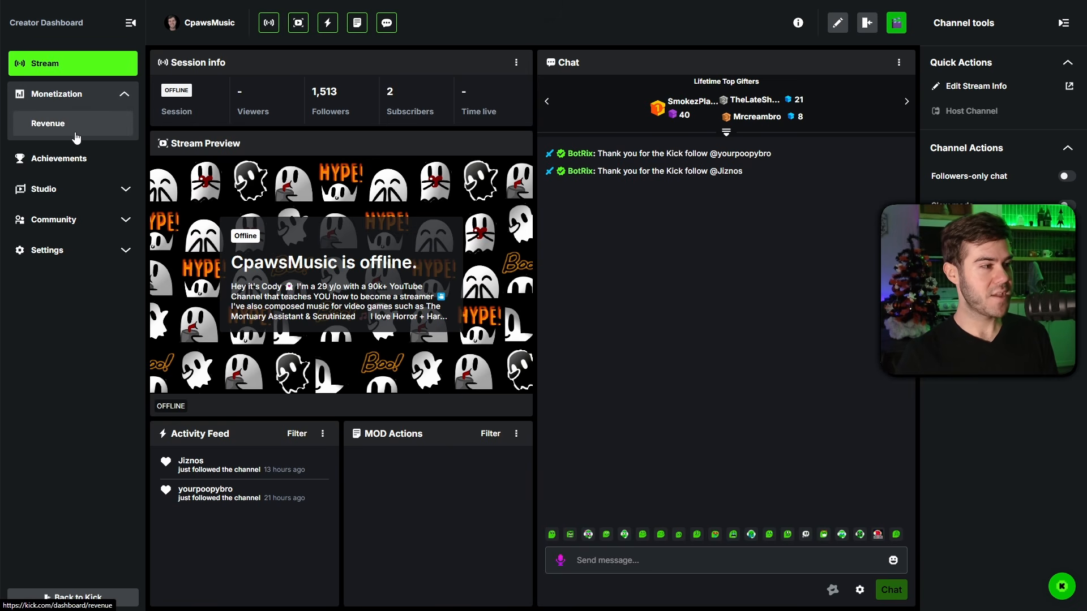
pyautogui.click(89, 162)
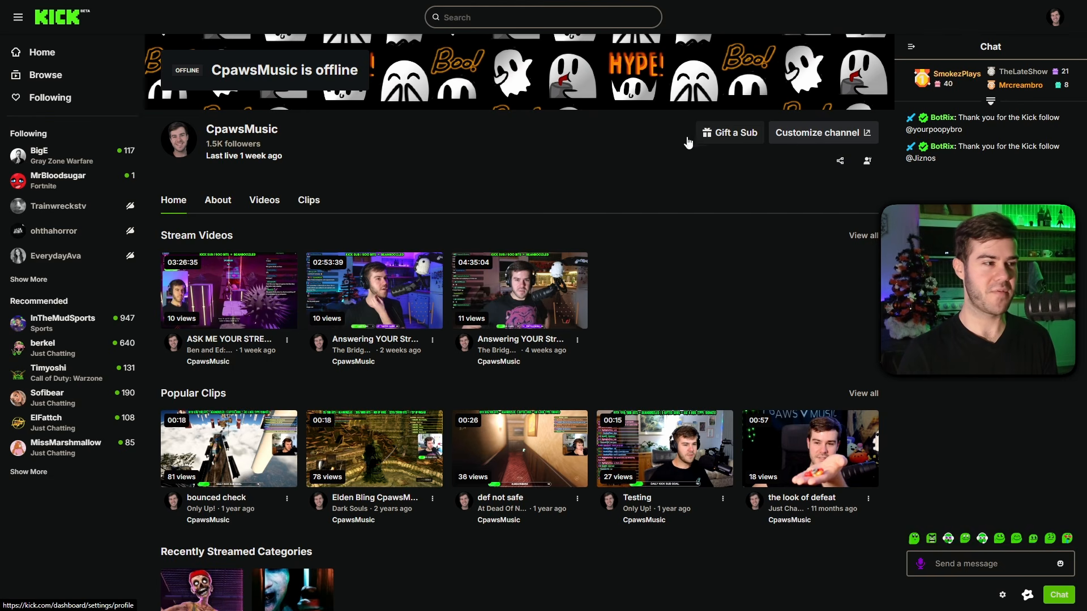
# Open the channel customization page and review the profile preview, banner images, username and bio sections
pyautogui.click(829, 132)
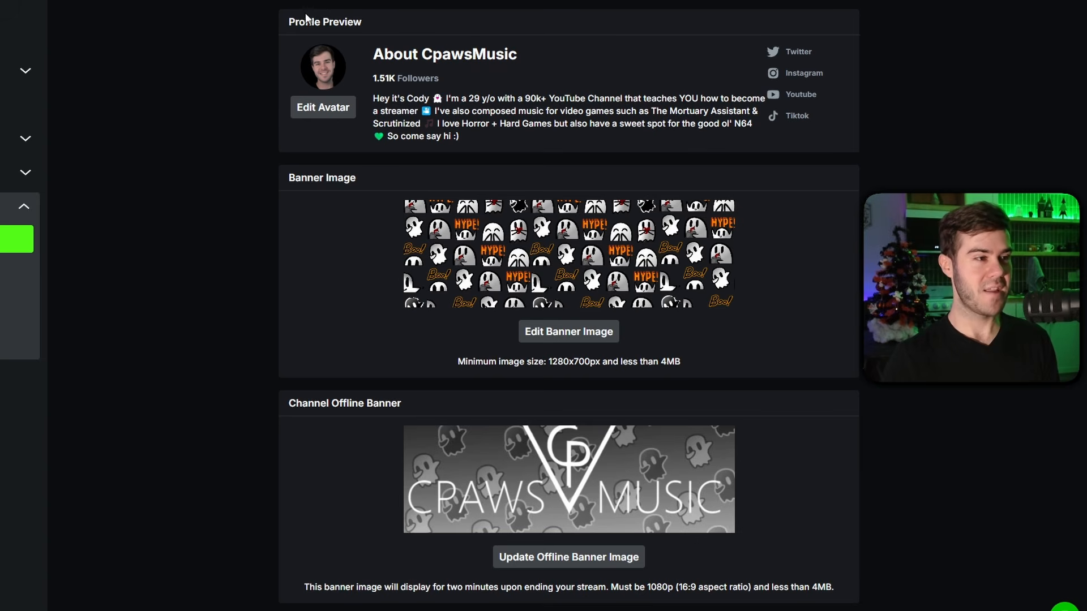
pyautogui.moveTo(362, 50); pyautogui.dragTo(434, 50)
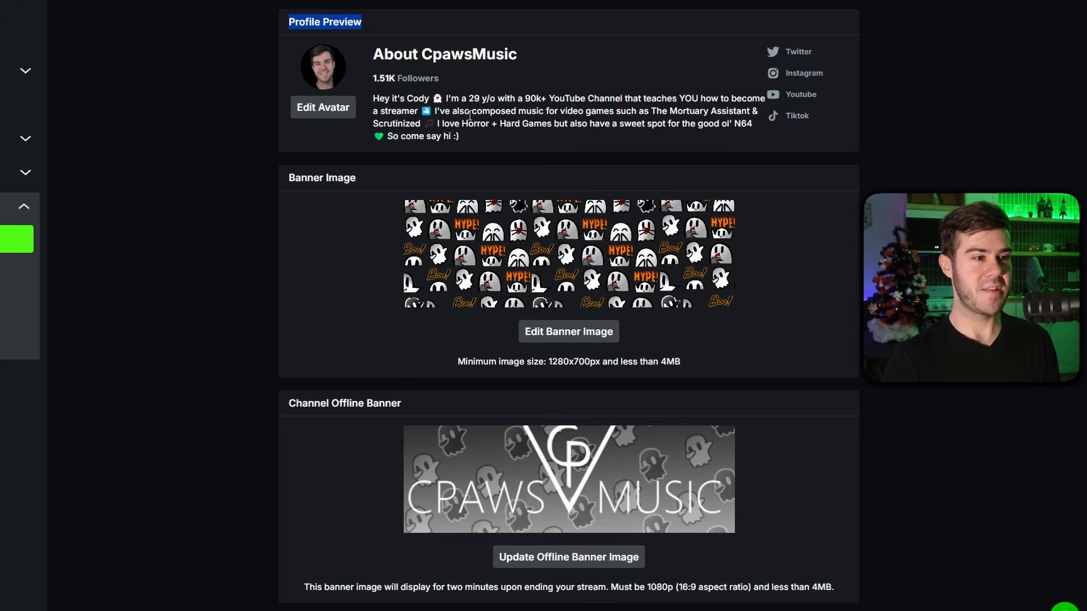
pyautogui.moveTo(393, 106); pyautogui.dragTo(472, 134)
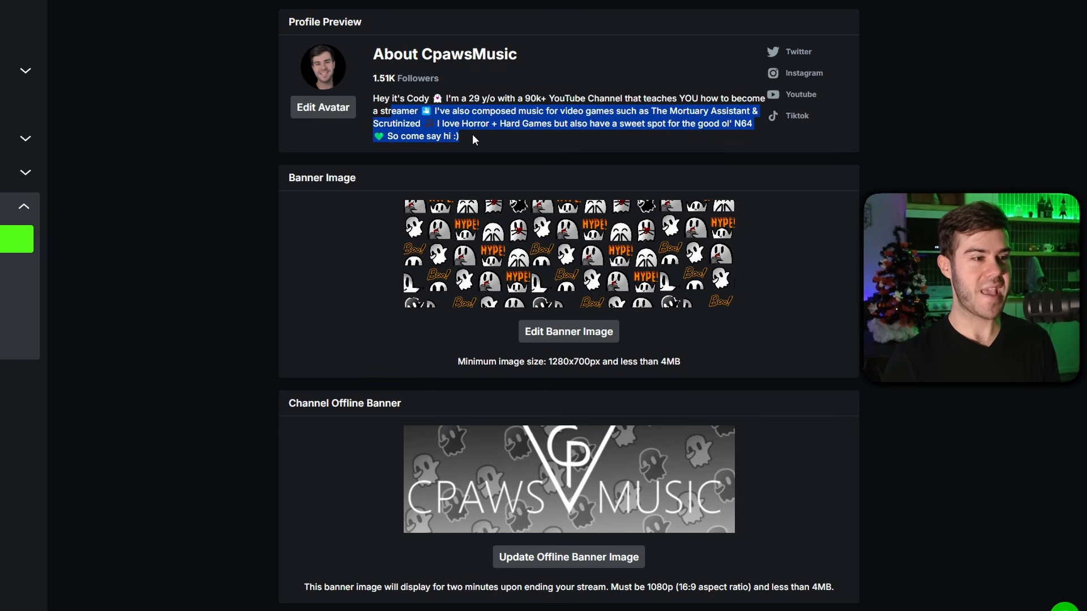
pyautogui.click(472, 134)
pyautogui.scroll(-2, 342, 317)
pyautogui.scroll(-5, 362, 363)
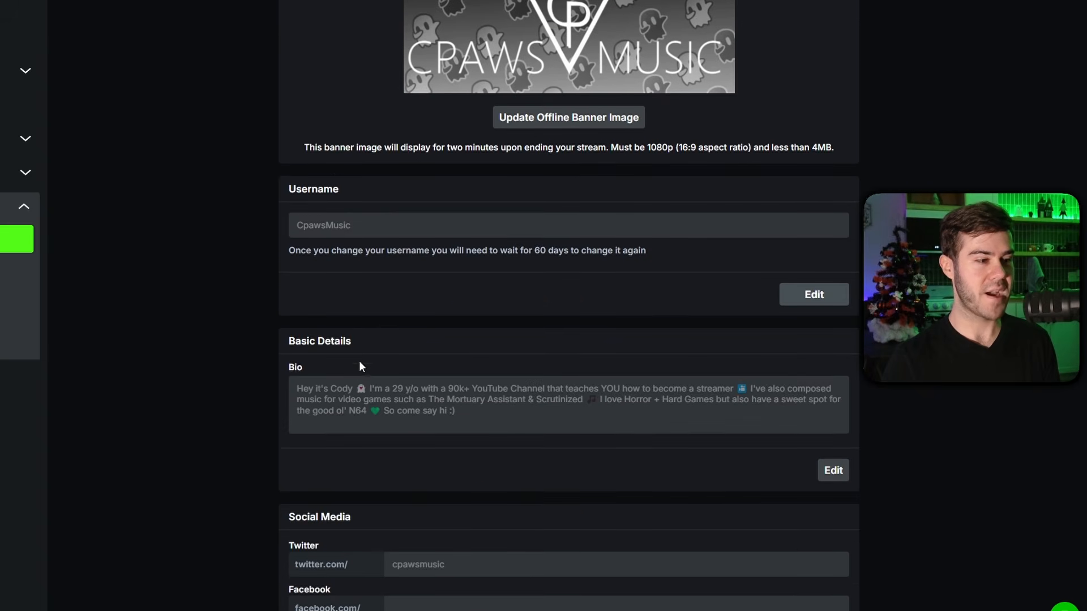
pyautogui.scroll(7, 321, 345)
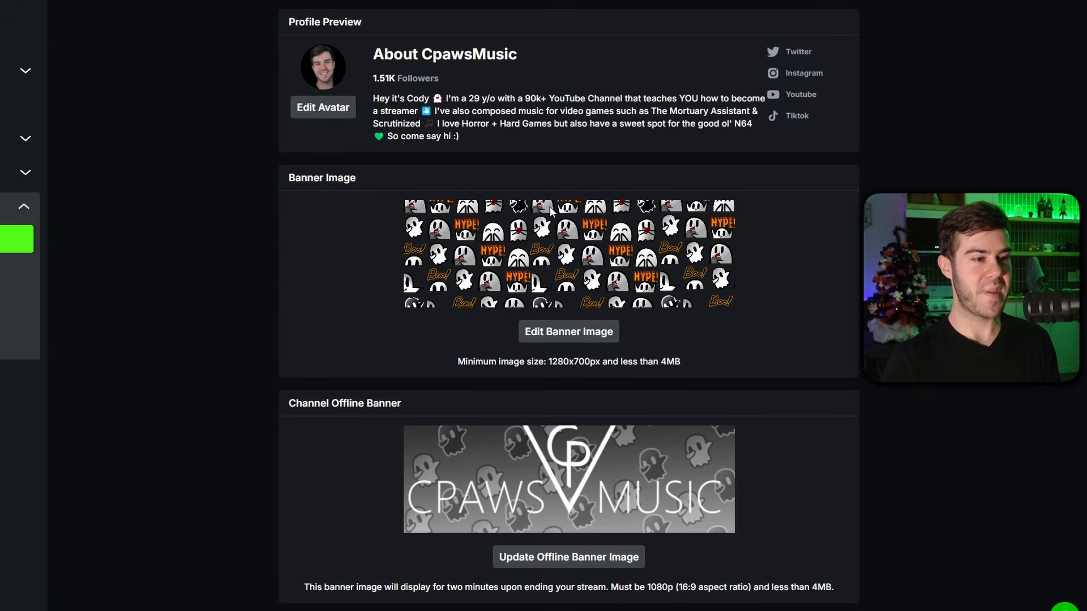
# Check the banner size requirements and username rules, and open the bio for editing before cancelling
pyautogui.scroll(-1, 594, 273)
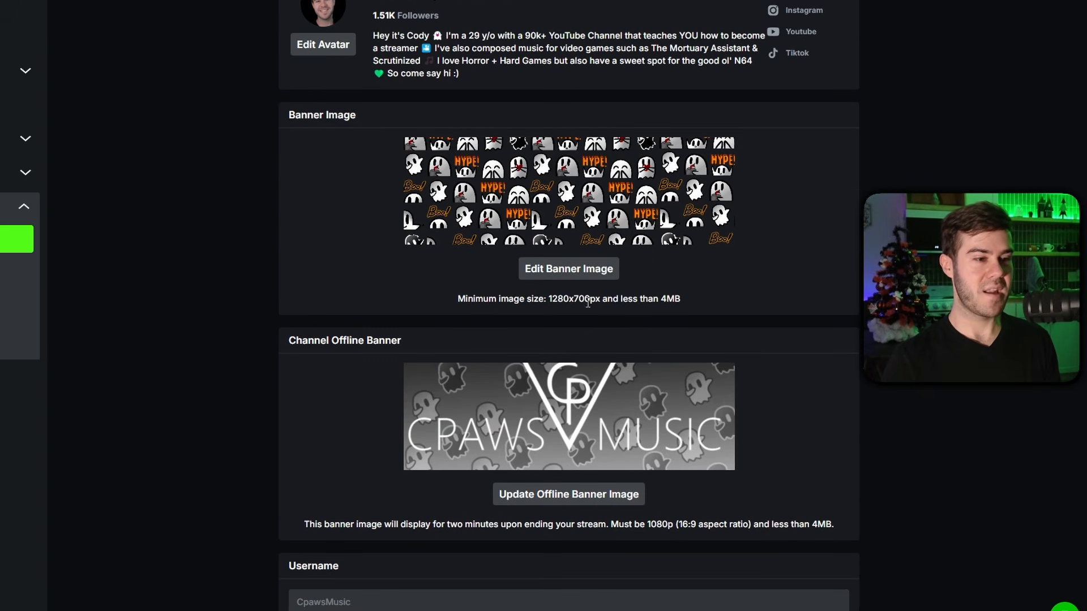
pyautogui.scroll(-3, 428, 170)
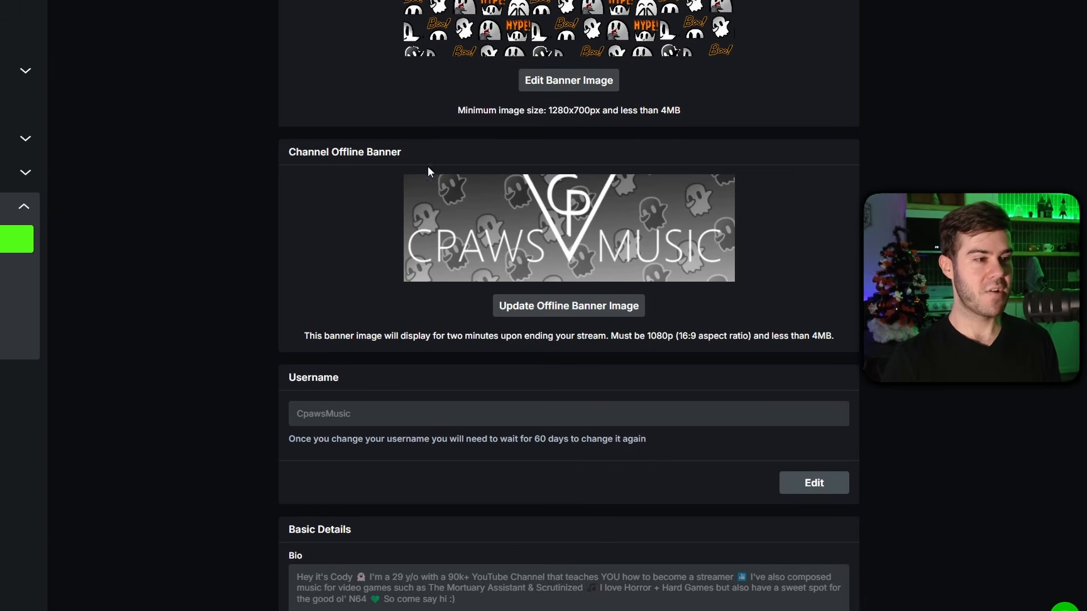
pyautogui.scroll(-3, 560, 308)
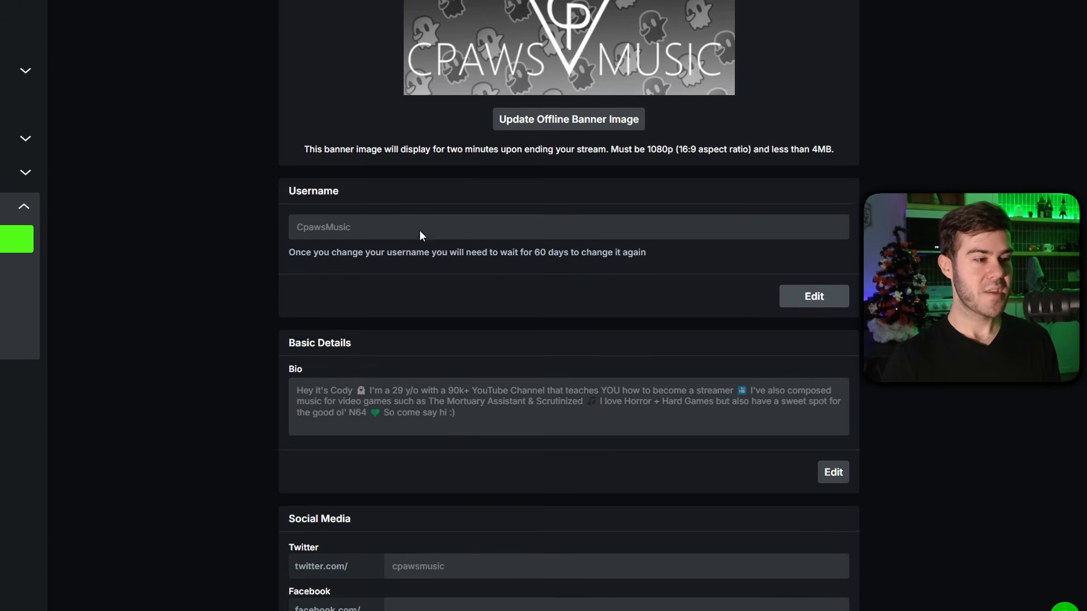
pyautogui.scroll(-3, 400, 230)
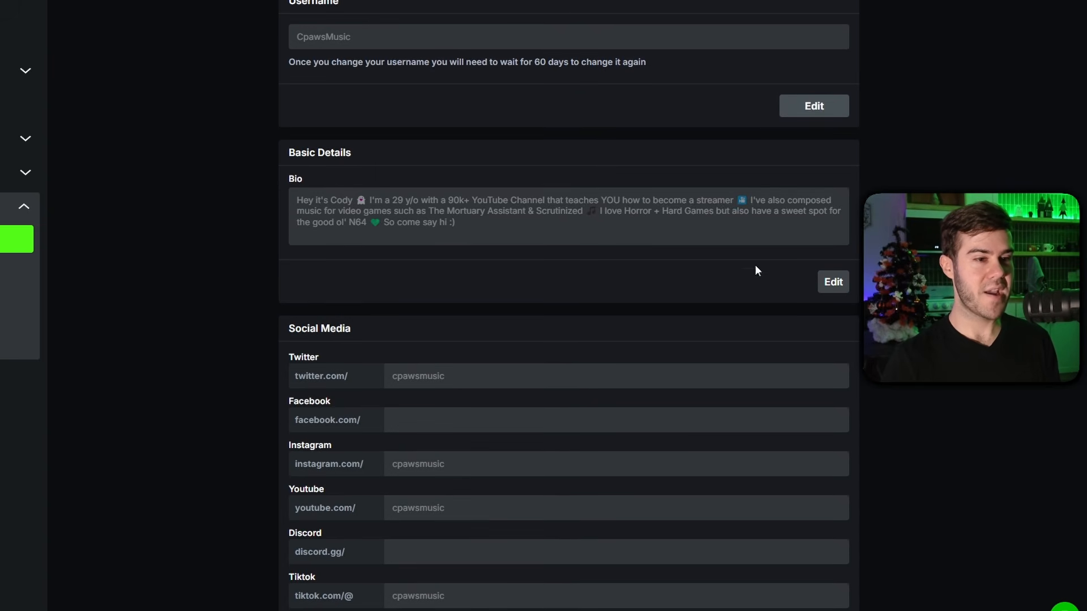
pyautogui.click(833, 282)
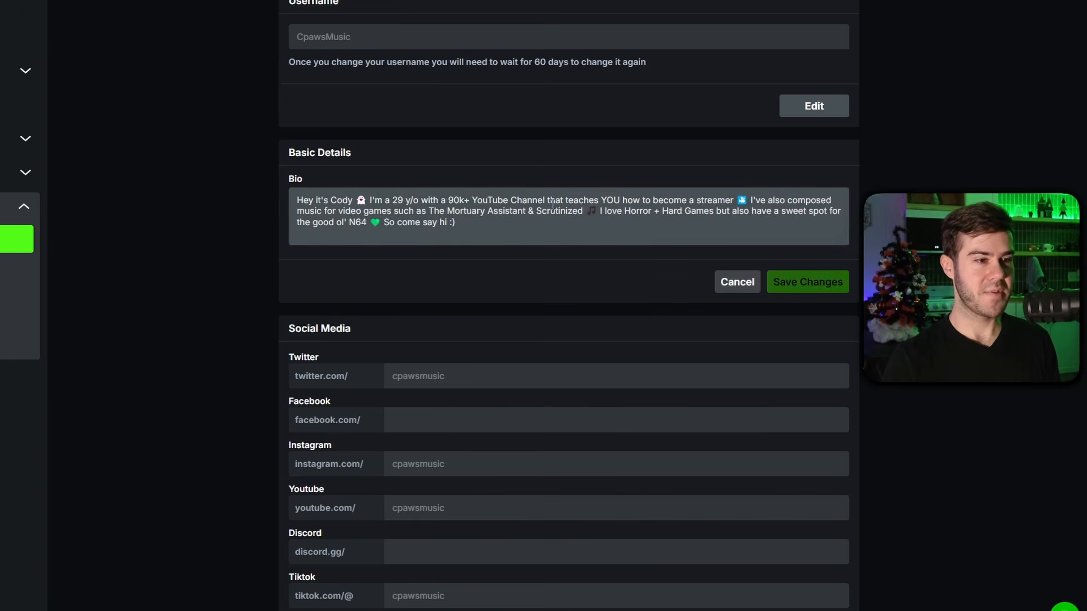
pyautogui.click(734, 281)
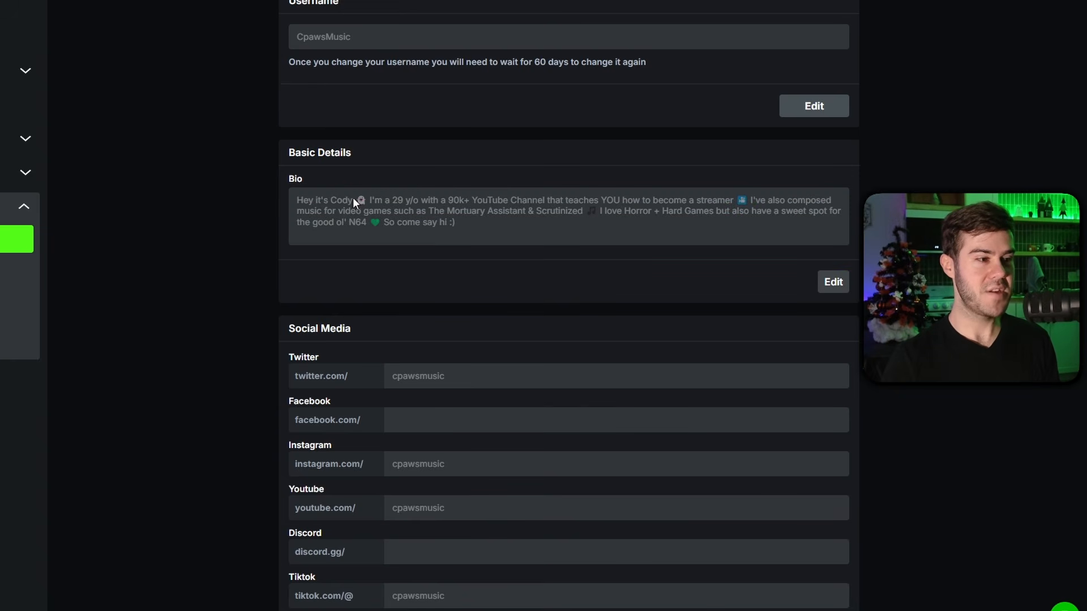
# Review the social media links and content preferences, and reread the About text in the profile preview
pyautogui.scroll(-4, 358, 234)
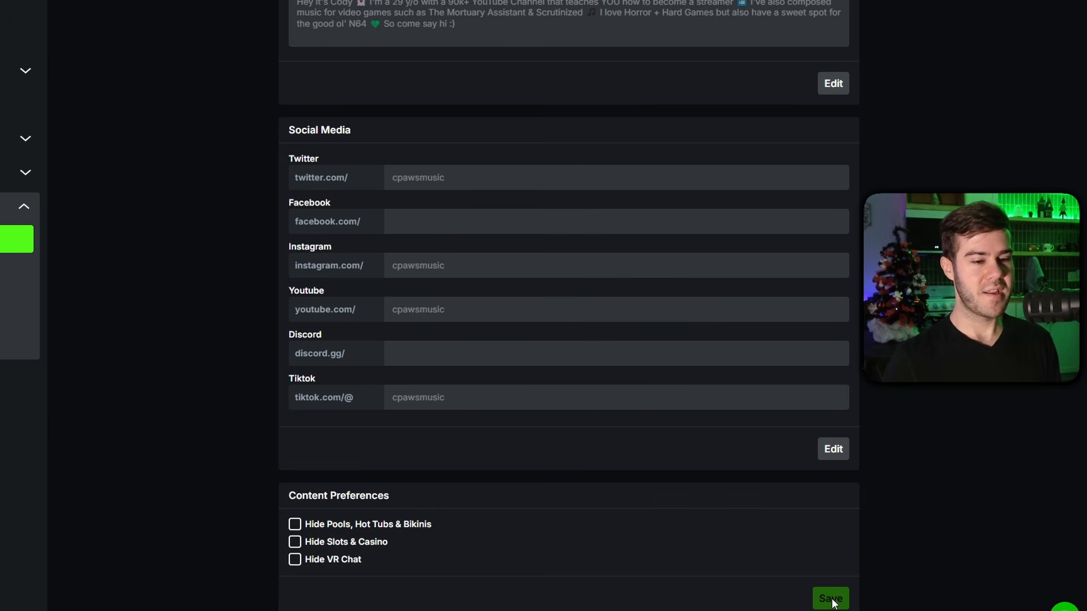
pyautogui.scroll(15, 558, 497)
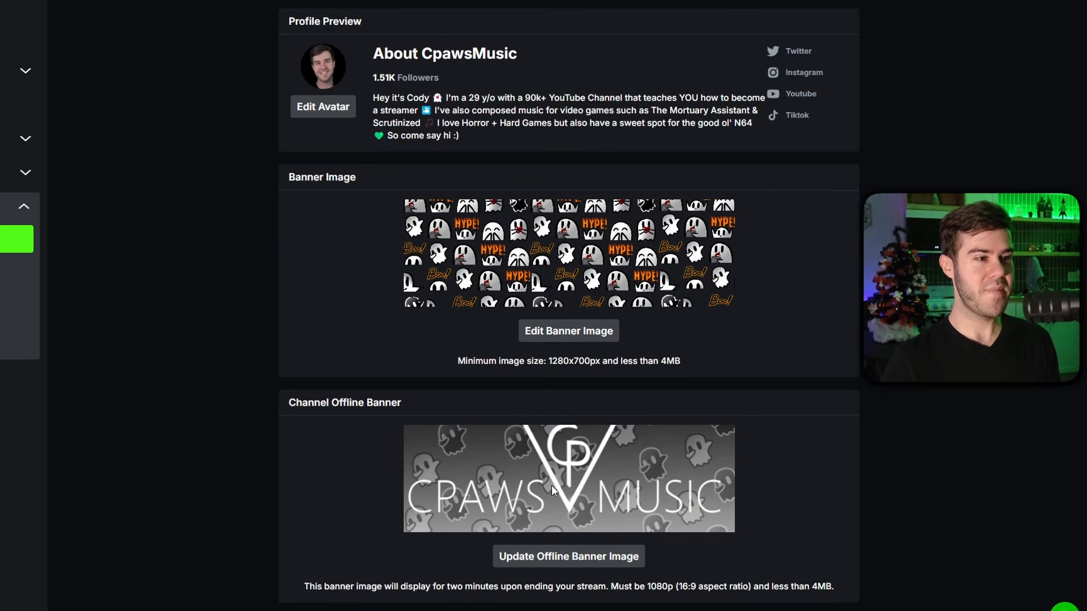
pyautogui.moveTo(394, 54); pyautogui.dragTo(729, 124)
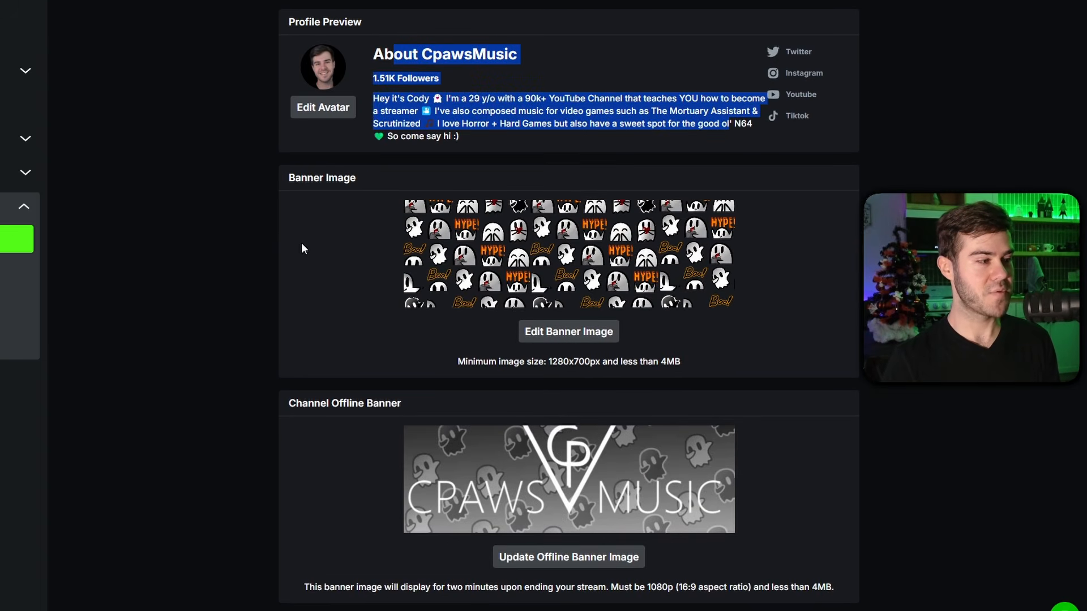
pyautogui.click(339, 241)
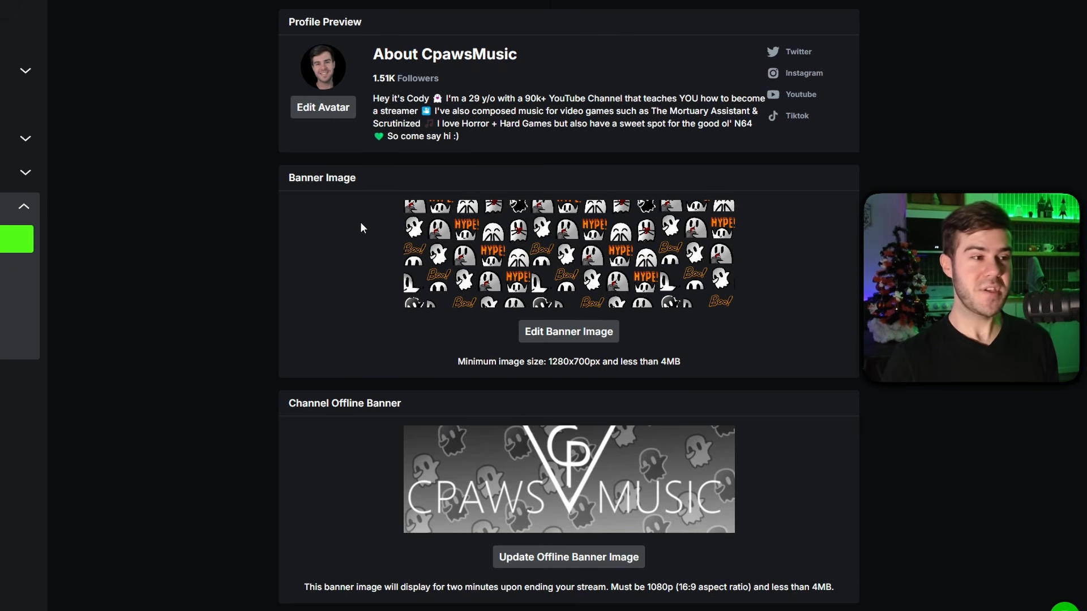
pyautogui.scroll(-1, 339, 237)
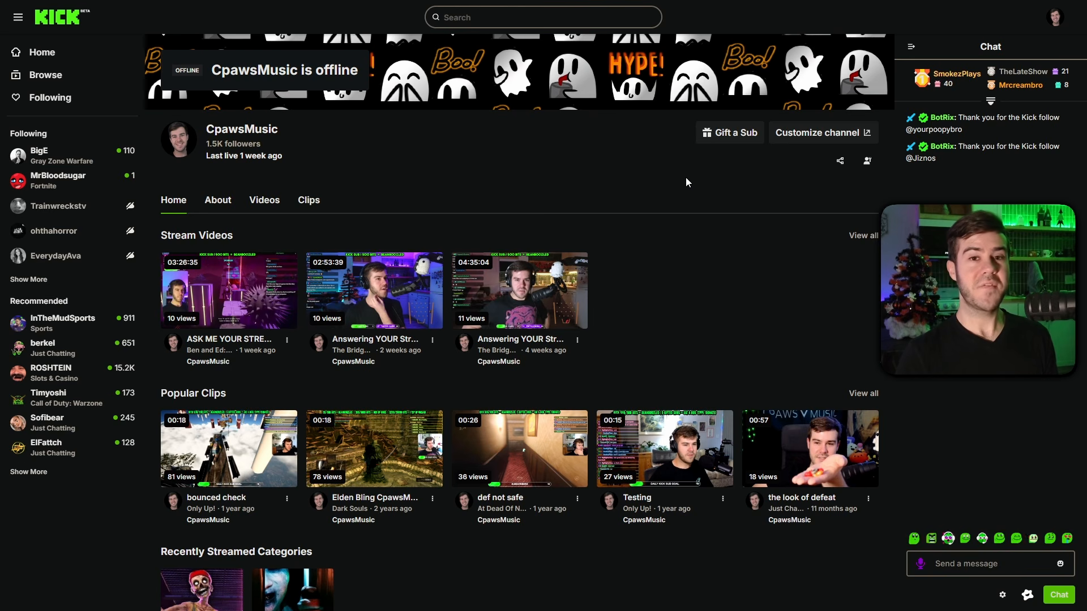
# Look through the stream videos, popular clips and recently streamed categories on the public channel page
pyautogui.scroll(-2, 322, 220)
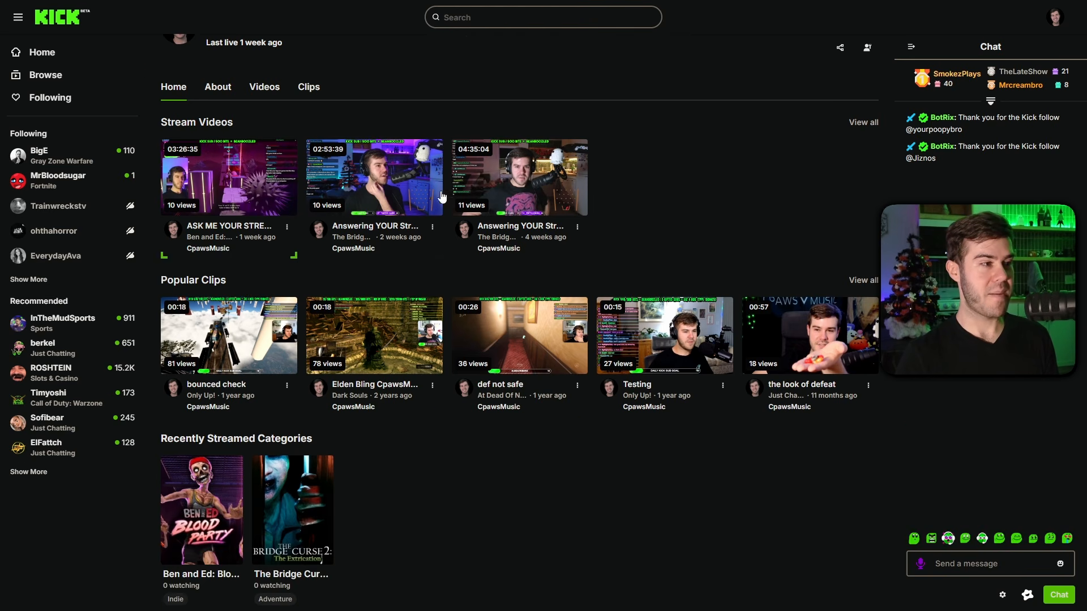
pyautogui.scroll(2, 311, 166)
pyautogui.scroll(1, 313, 170)
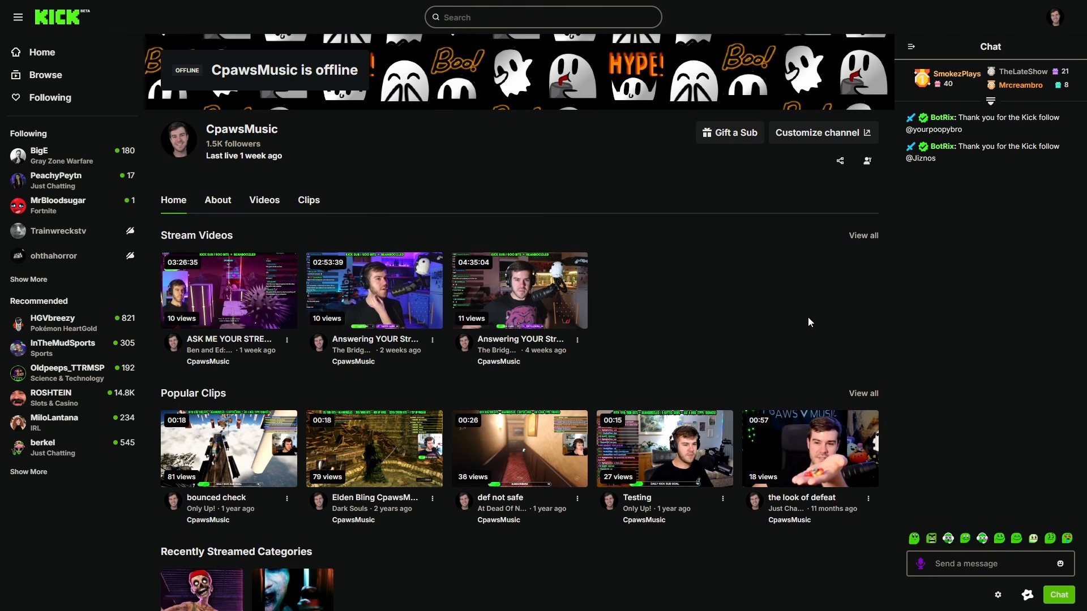
# Open the channel's About page and review the bio text, social links and info panels
pyautogui.click(217, 205)
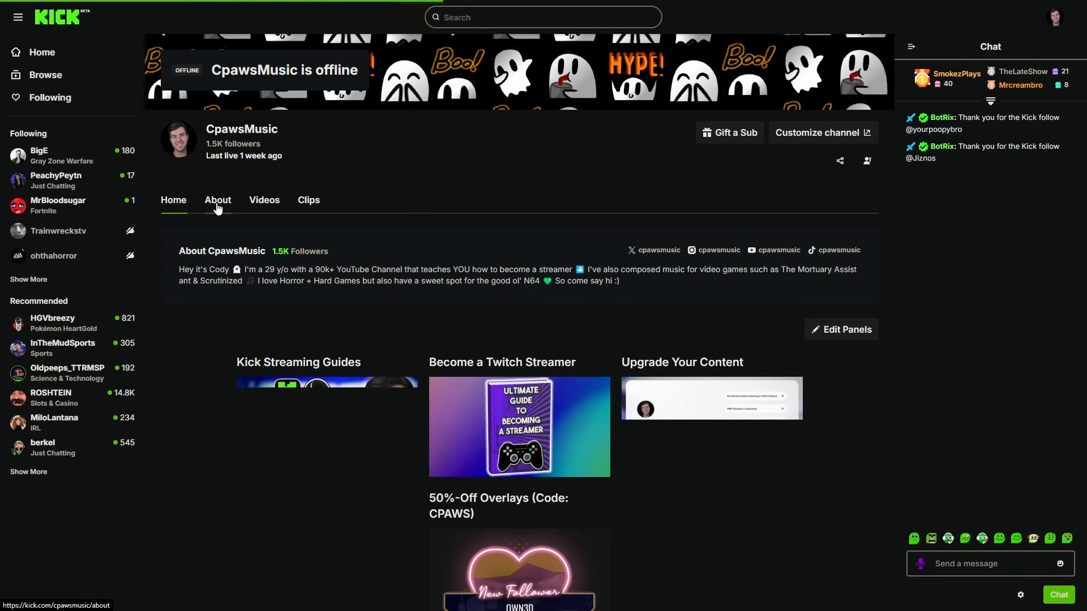
pyautogui.moveTo(179, 269); pyautogui.dragTo(497, 282)
pyautogui.click(530, 297)
pyautogui.scroll(-1, 528, 293)
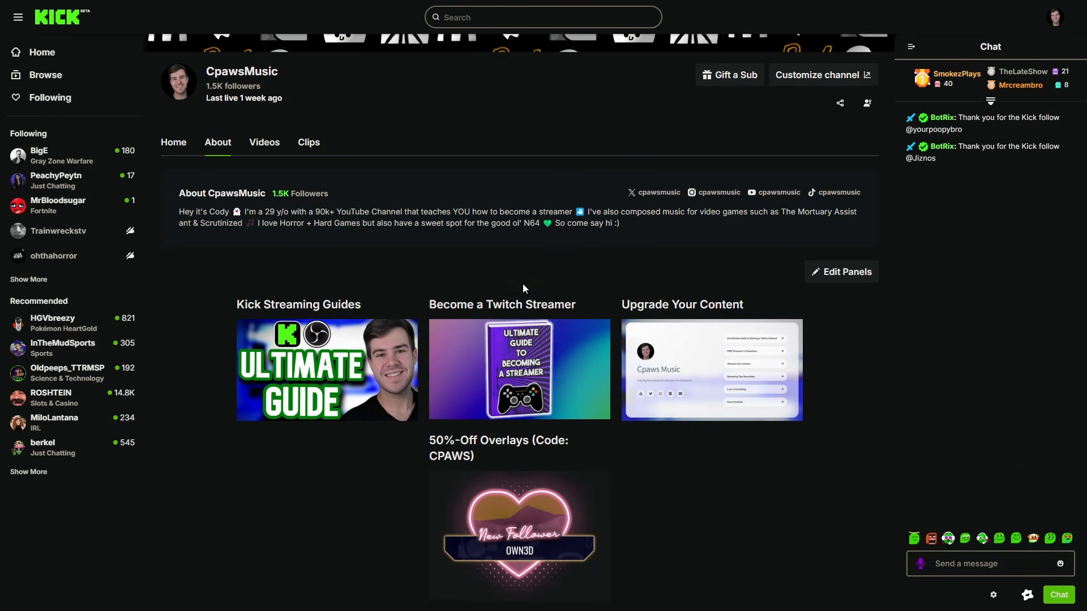
# Open the channel panels for editing and review the title, image, link and description fields of the existing panels
pyautogui.click(837, 272)
pyautogui.scroll(-2, 510, 292)
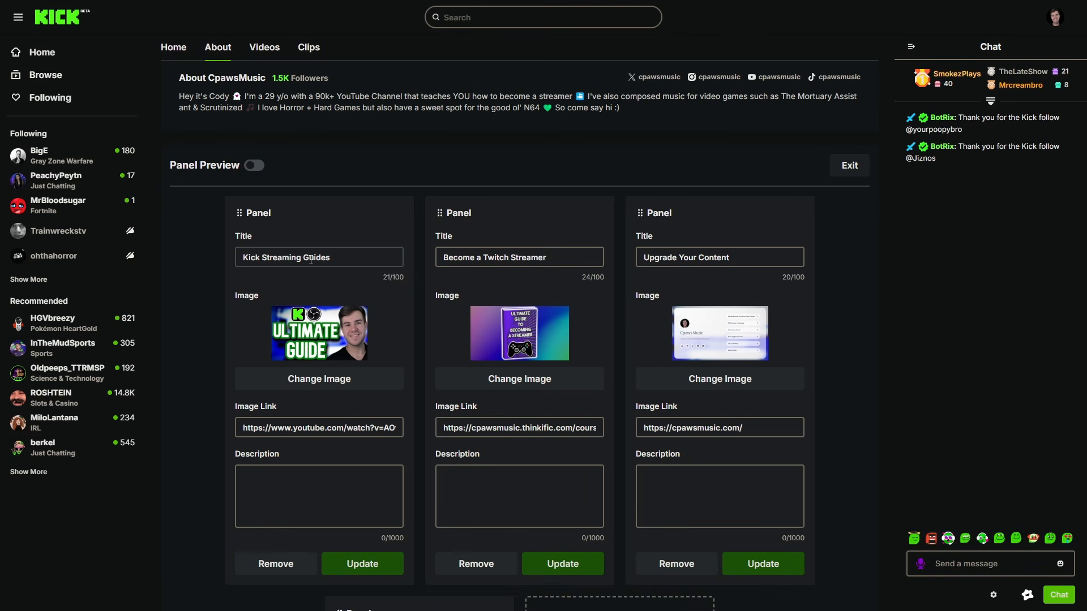
pyautogui.scroll(-1, 340, 306)
pyautogui.scroll(-1, 318, 334)
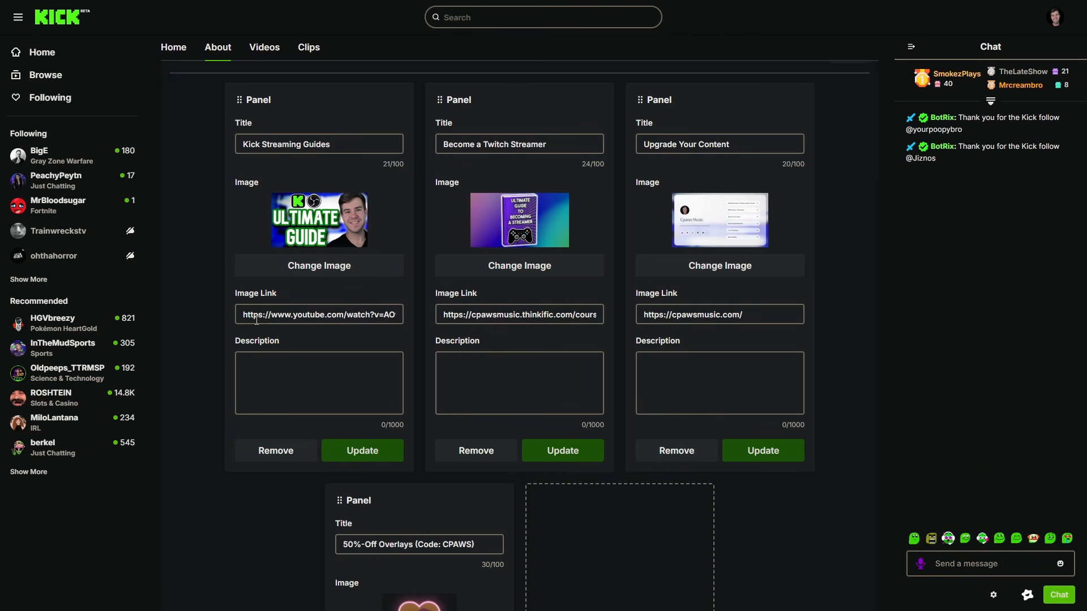
pyautogui.scroll(-4, 510, 396)
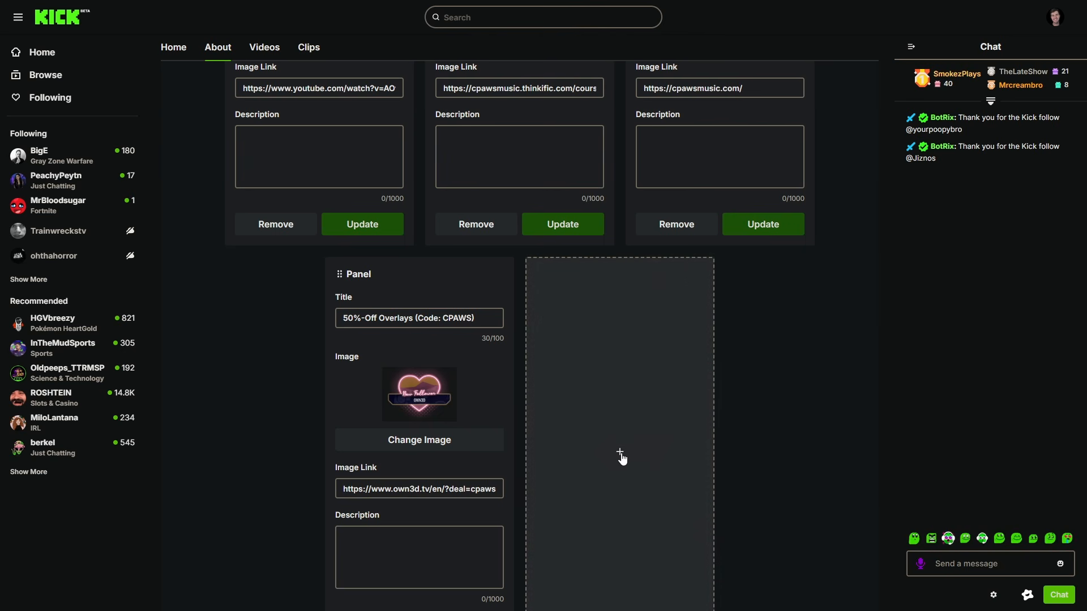
# Add a new channel panel, give it the Rules Panel PNG as its image and create it
pyautogui.click(620, 453)
pyautogui.scroll(-1, 516, 409)
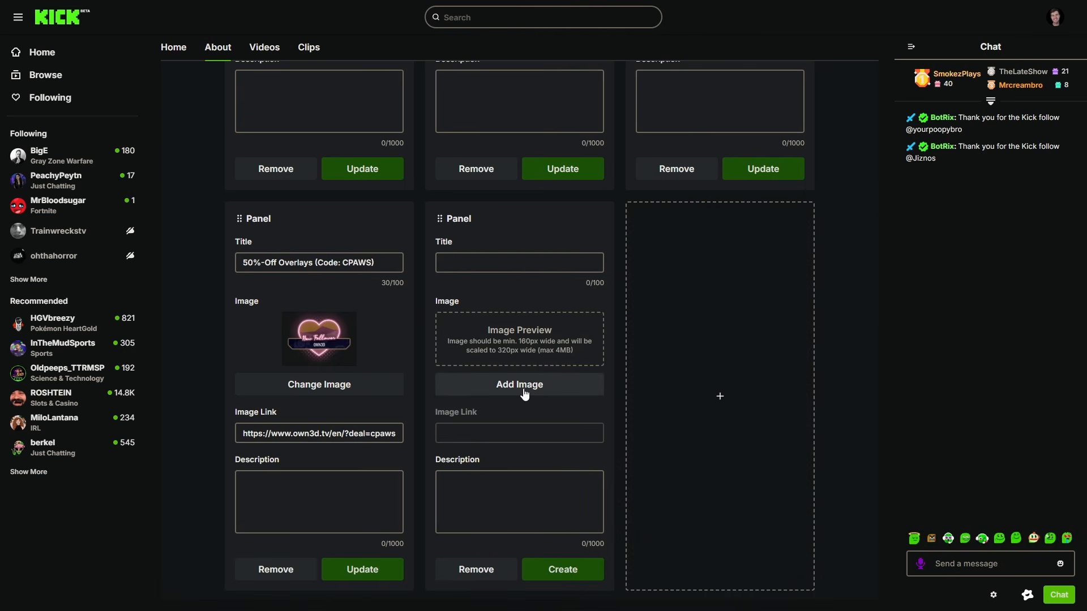
pyautogui.click(525, 393)
pyautogui.doubleClick(274, 143)
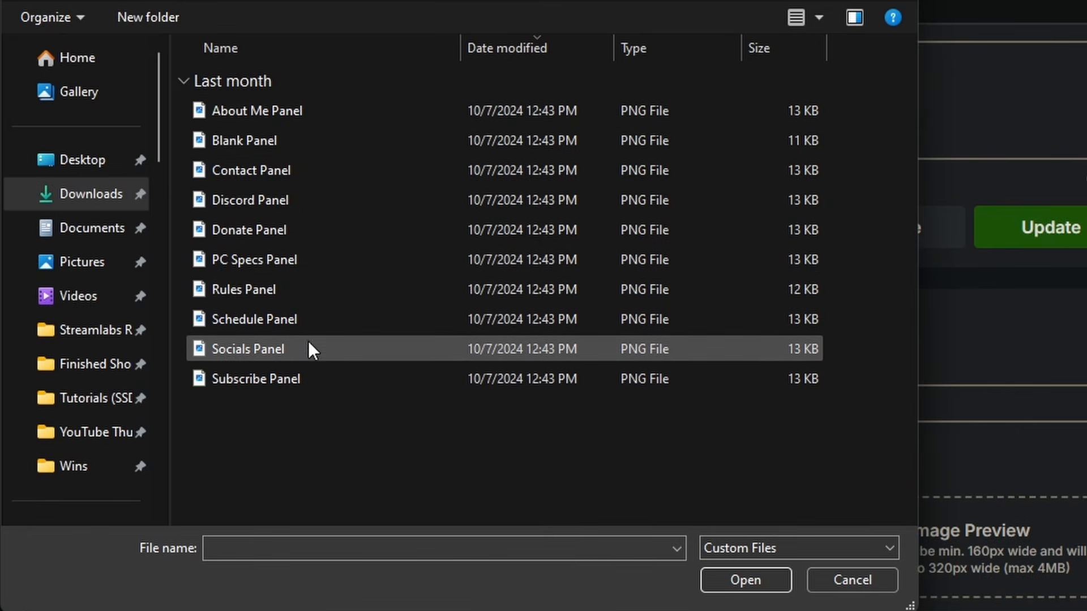
pyautogui.doubleClick(303, 281)
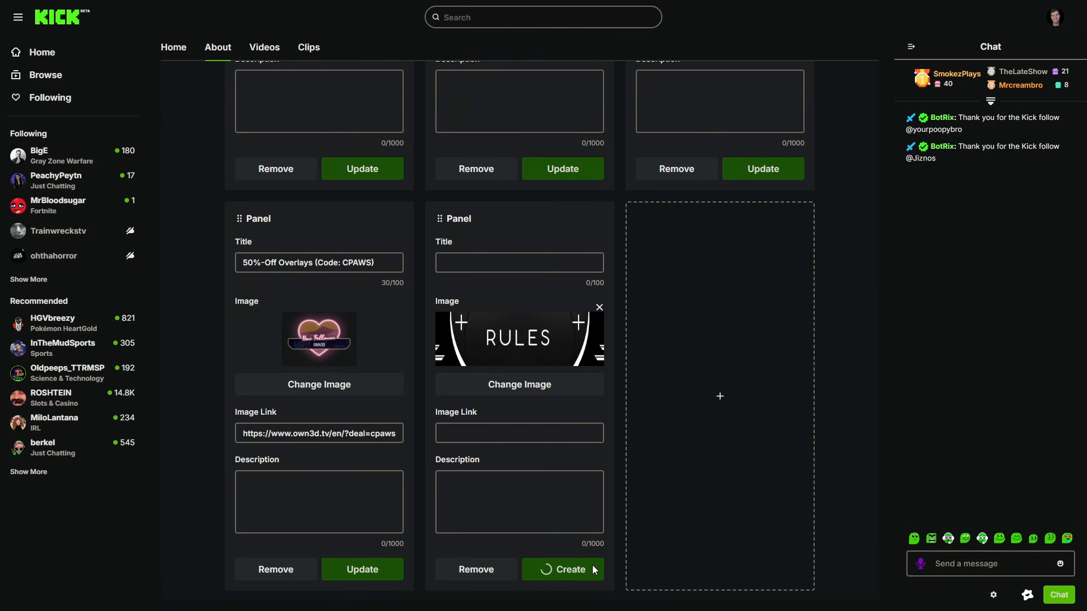
# Preview the panel layout with the Rules panel and return to editing the panels
pyautogui.scroll(4, 539, 445)
pyautogui.scroll(4, 514, 393)
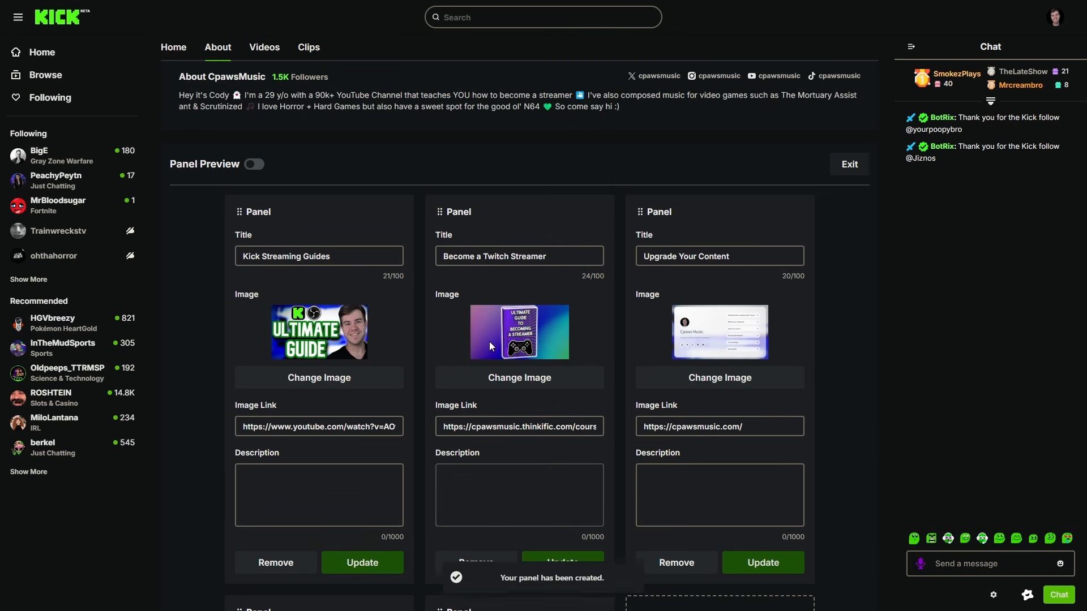
pyautogui.click(254, 224)
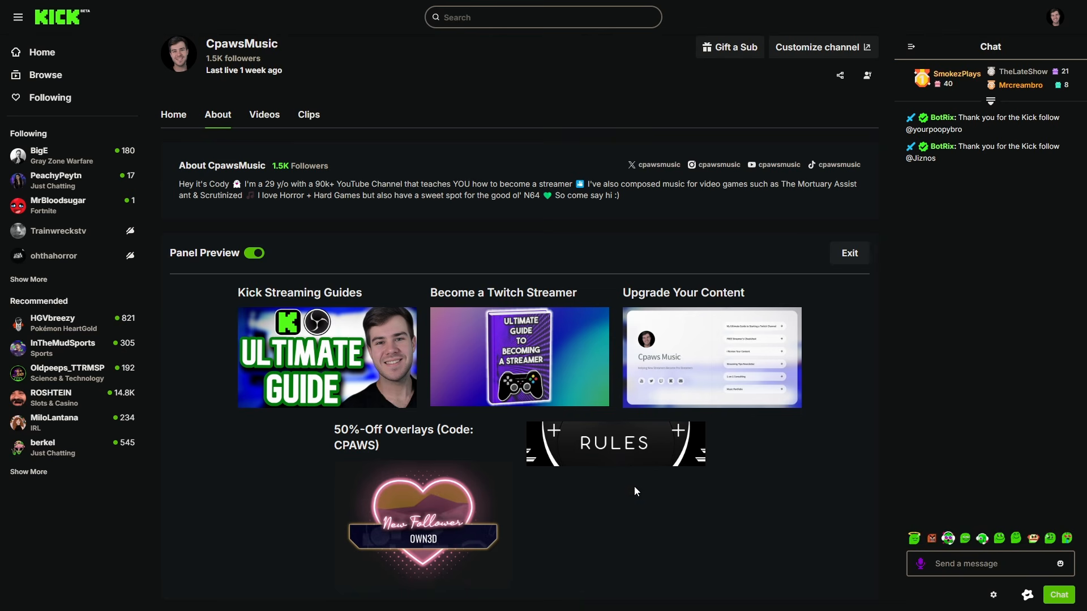
pyautogui.click(253, 254)
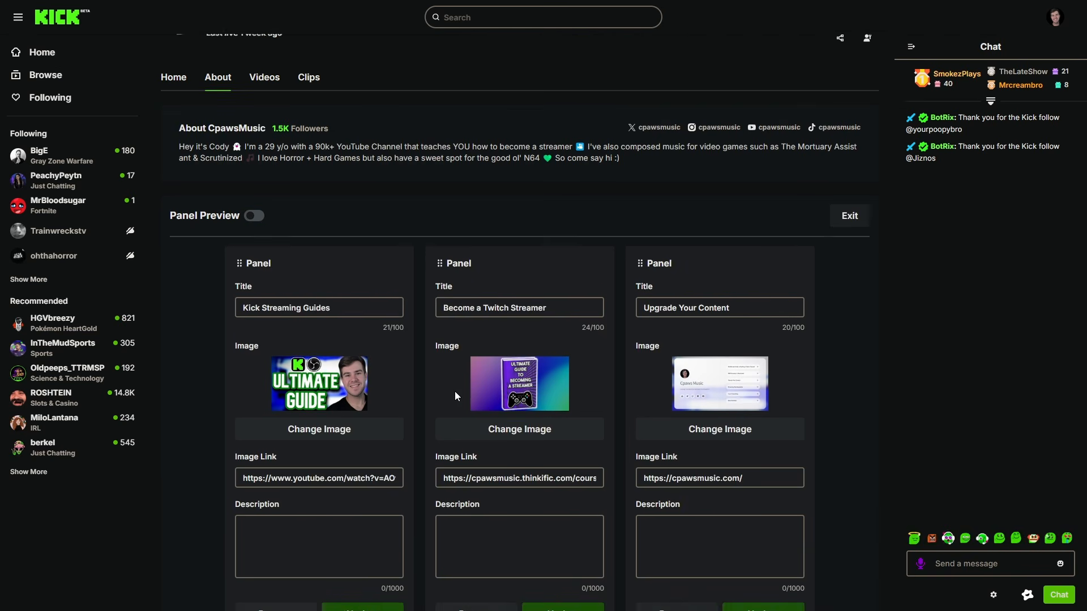
# Set the Rules panel's description to "Don't be a dick", update the panel and preview the layout
pyautogui.scroll(-8, 454, 392)
pyautogui.click(511, 496)
pyautogui.write("Don't ")
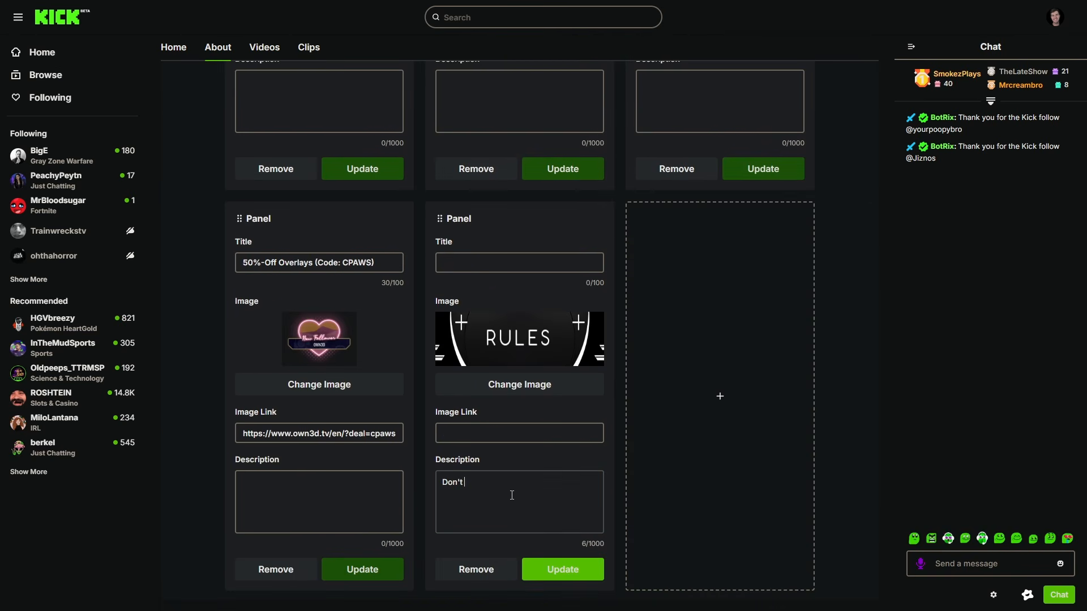
pyautogui.write('be a dick')
pyautogui.click(559, 568)
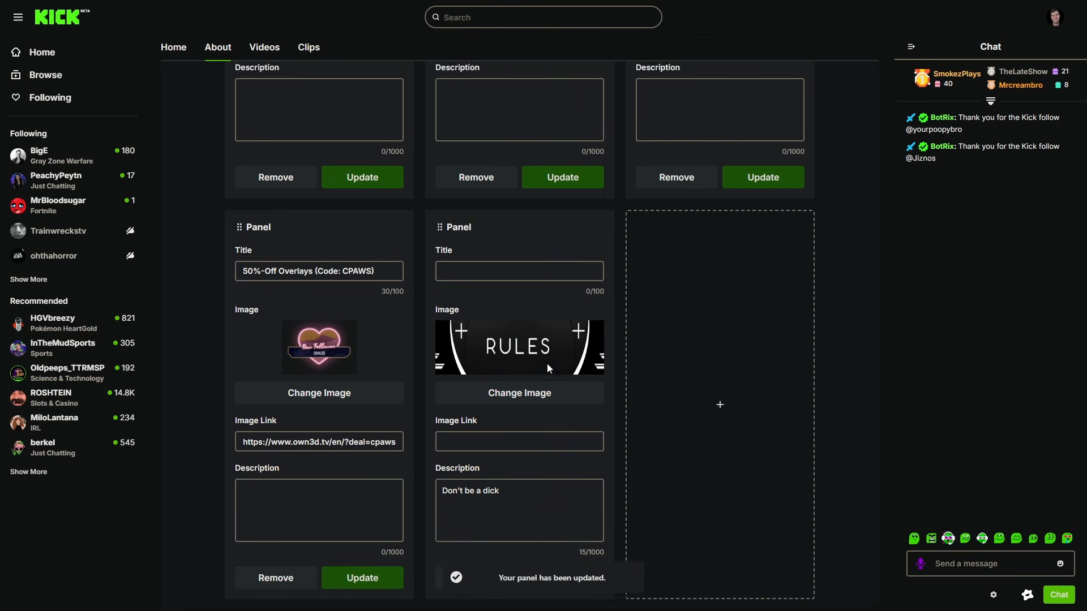
pyautogui.scroll(8, 547, 363)
pyautogui.click(256, 224)
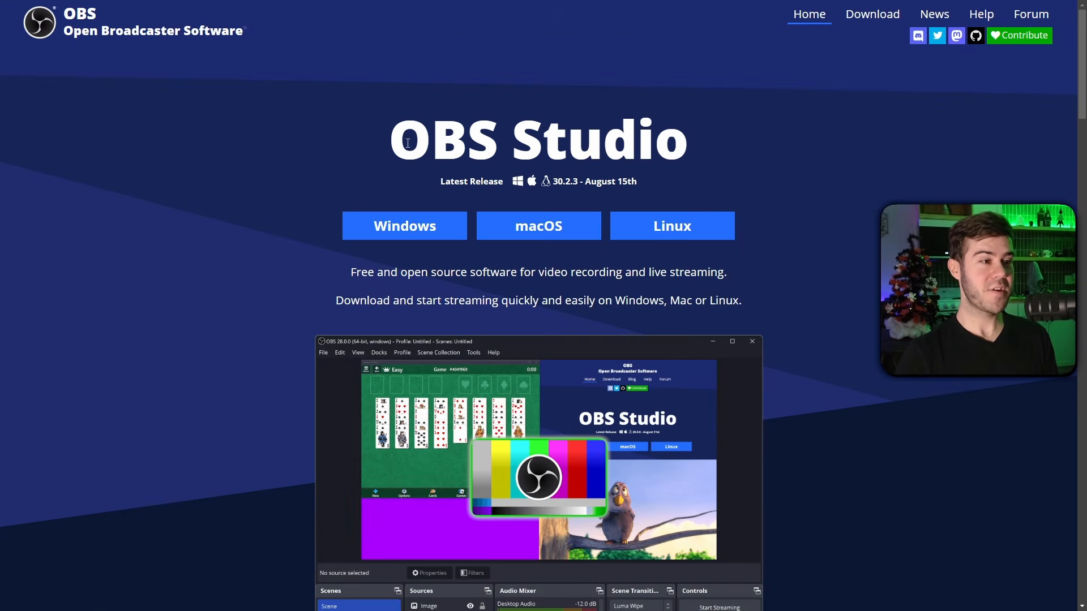
# Switch to the OBS Studio website and look over its download options, description and interface screenshot
pyautogui.moveTo(407, 144); pyautogui.dragTo(690, 148)
pyautogui.click(700, 150)
pyautogui.scroll(-3, 626, 137)
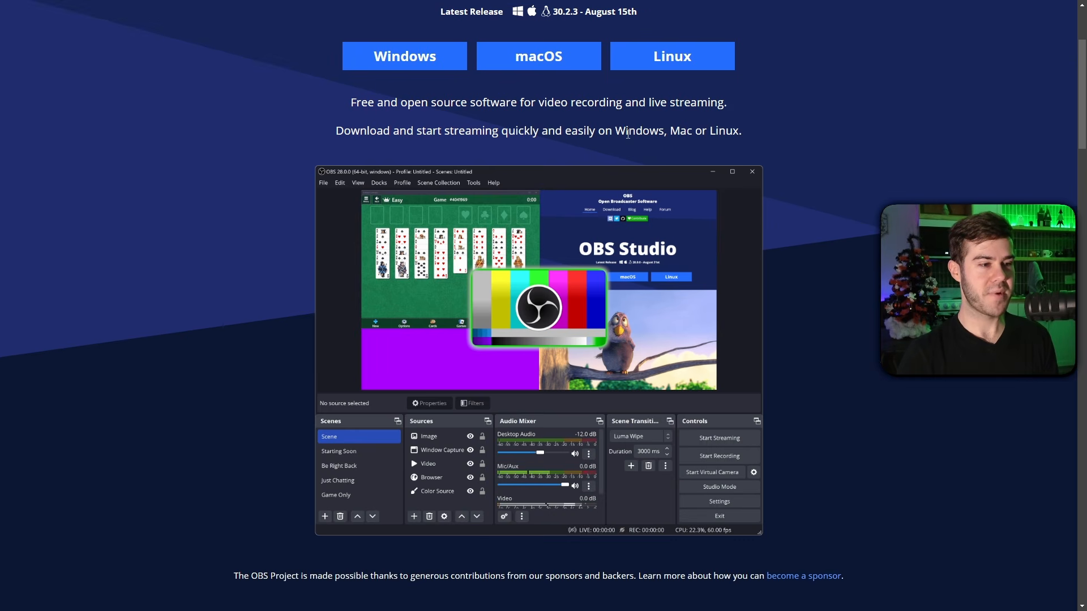
pyautogui.scroll(-1, 515, 276)
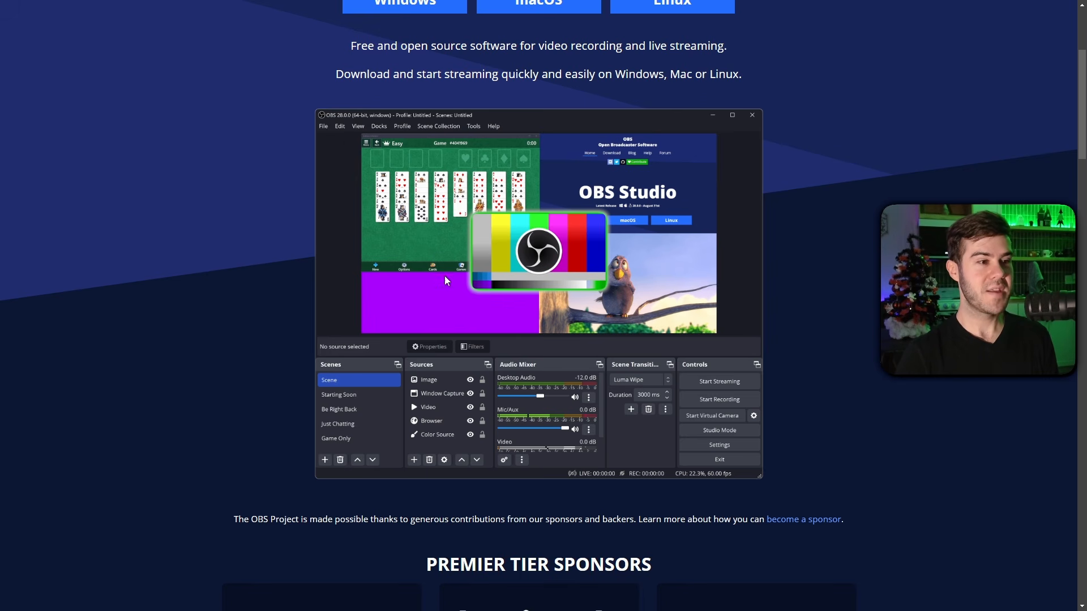
pyautogui.scroll(4, 593, 302)
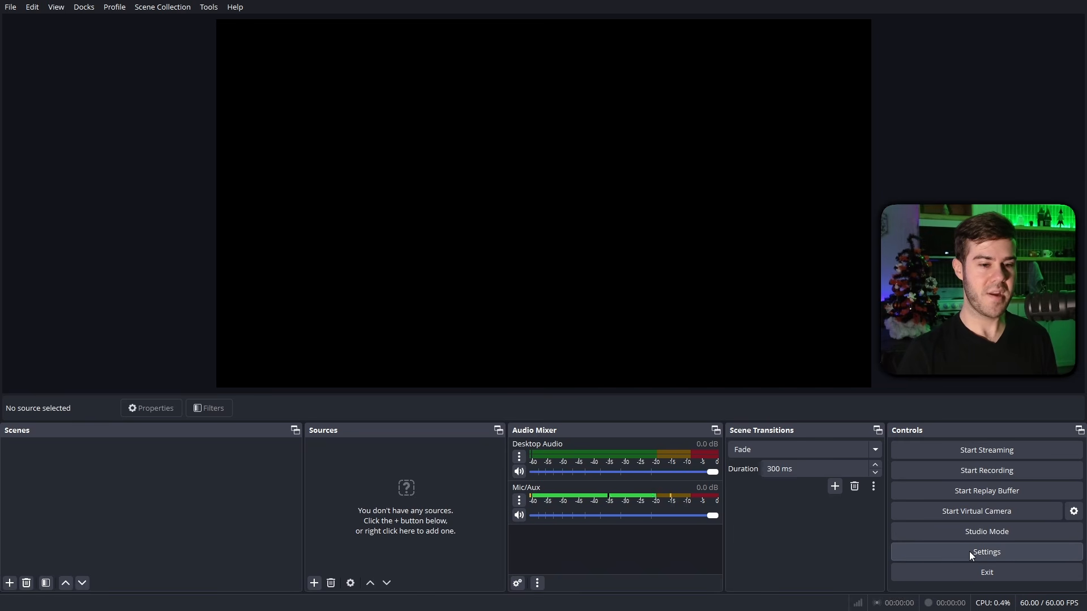
# In OBS Studio's audio settings, select Desktop Microphone (RØDE PodMic USB) as the Mic/Auxiliary Audio device and save
pyautogui.click(970, 551)
pyautogui.click(313, 190)
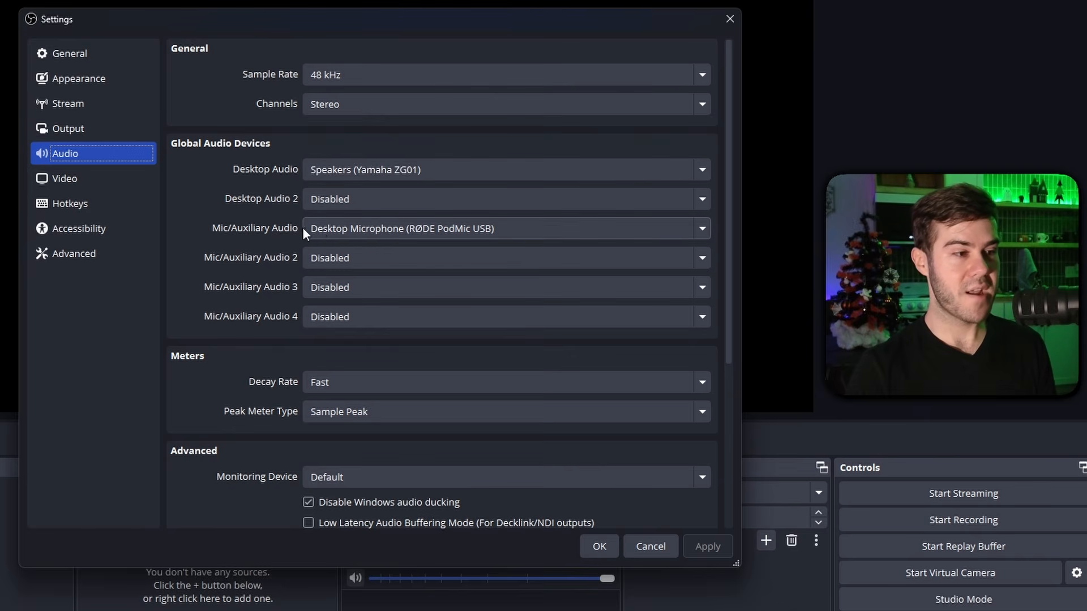
pyautogui.click(366, 231)
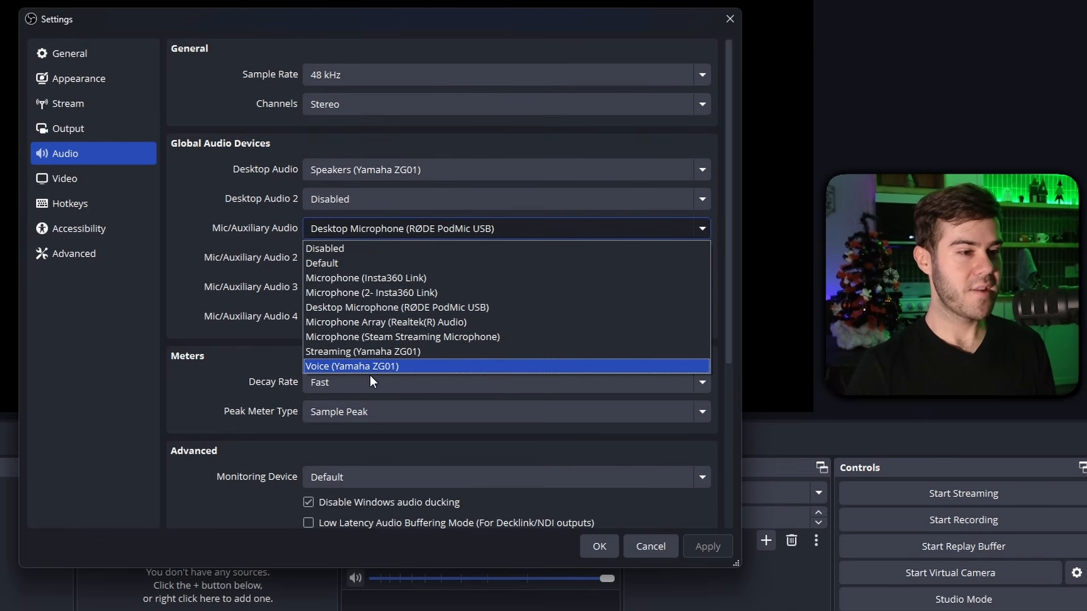
pyautogui.click(374, 306)
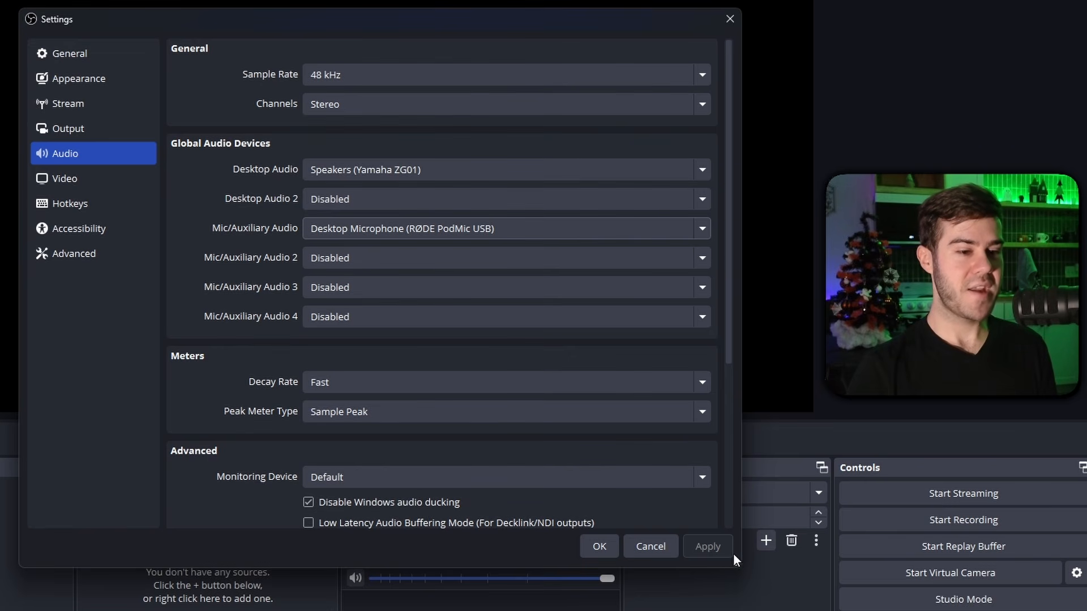
pyautogui.click(600, 547)
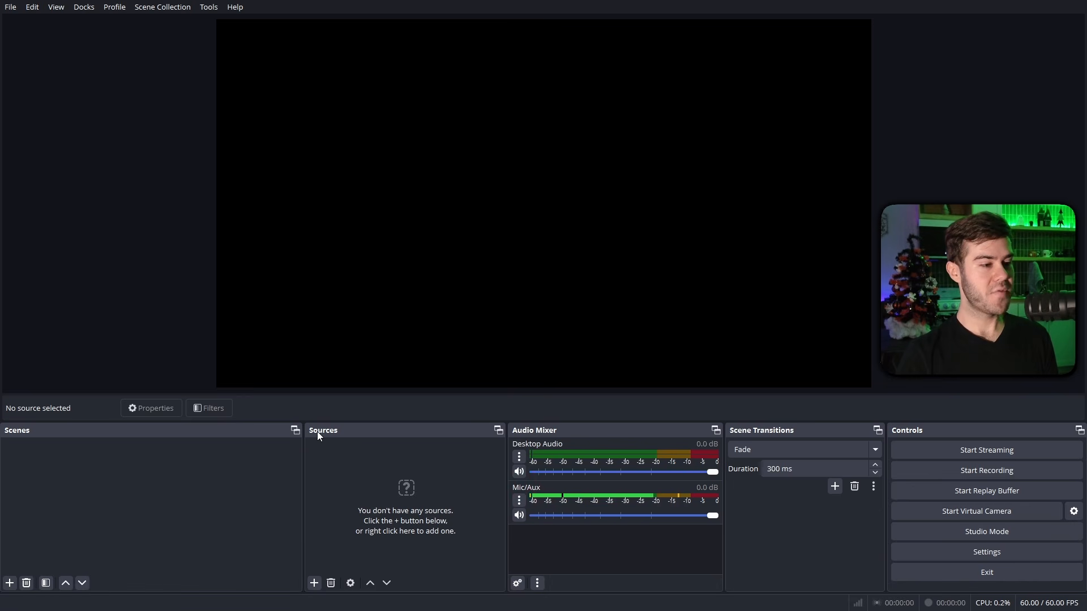
pyautogui.click(314, 584)
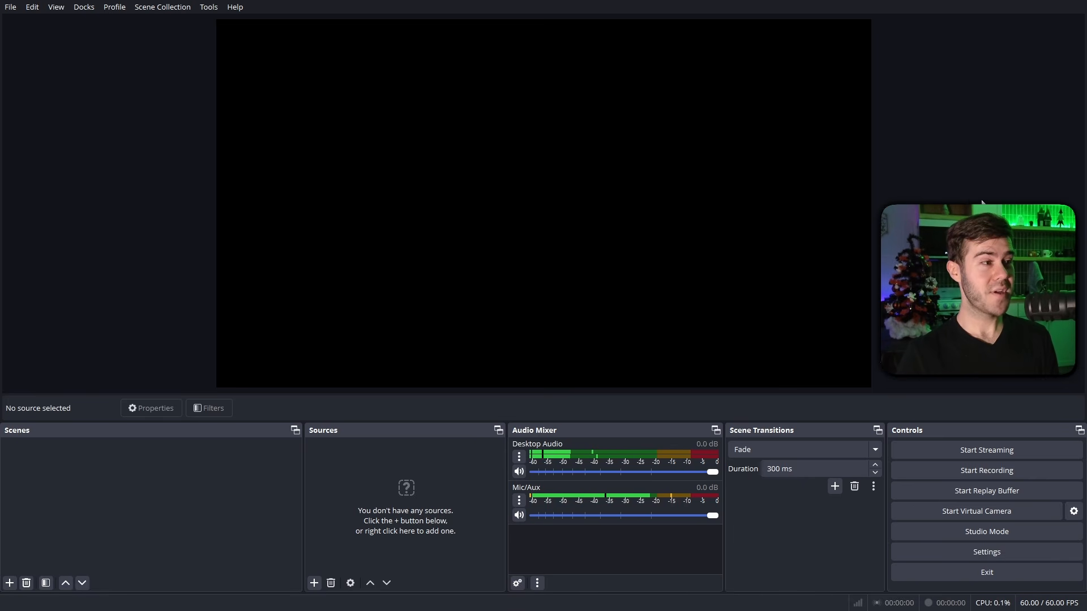
# Start the Auto-Configuration Wizard optimized for streaming, with the current 1920x1080 canvas and either 60 or 30 FPS, preferring 60
pyautogui.click(211, 8)
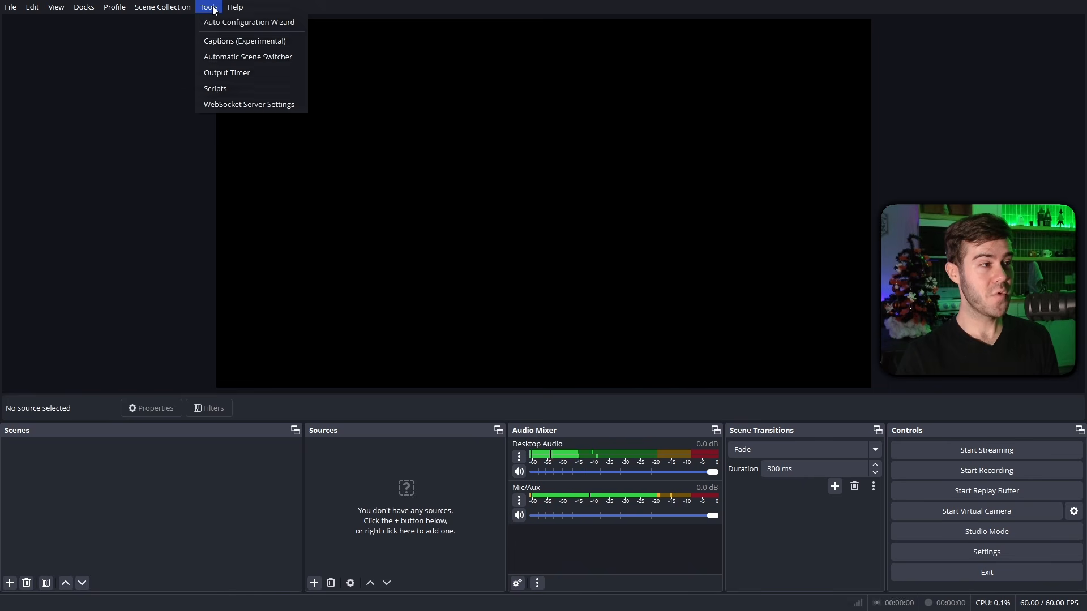
pyautogui.click(258, 26)
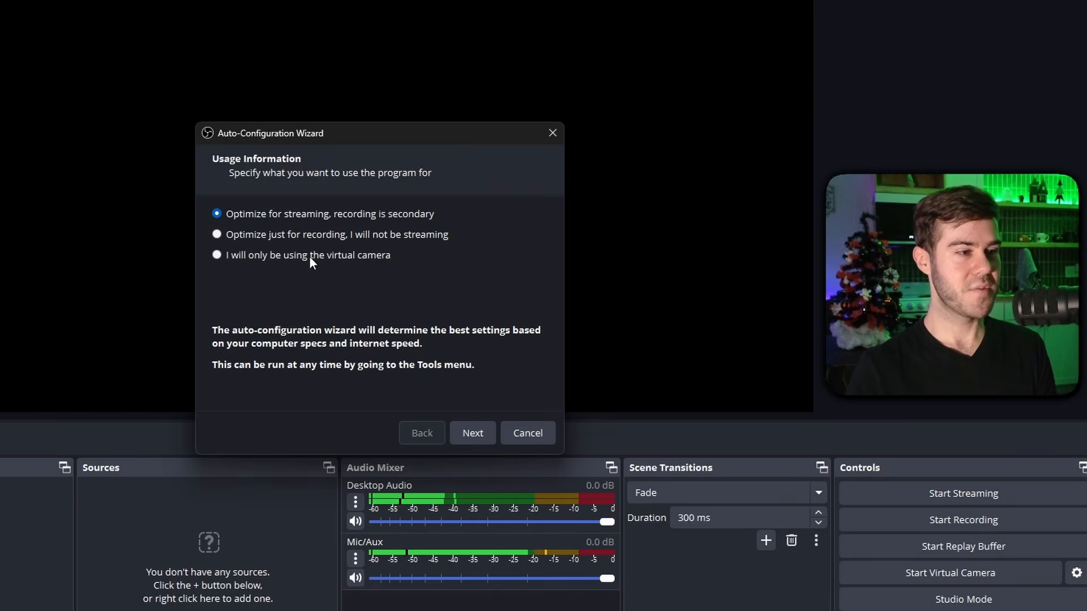
pyautogui.click(473, 435)
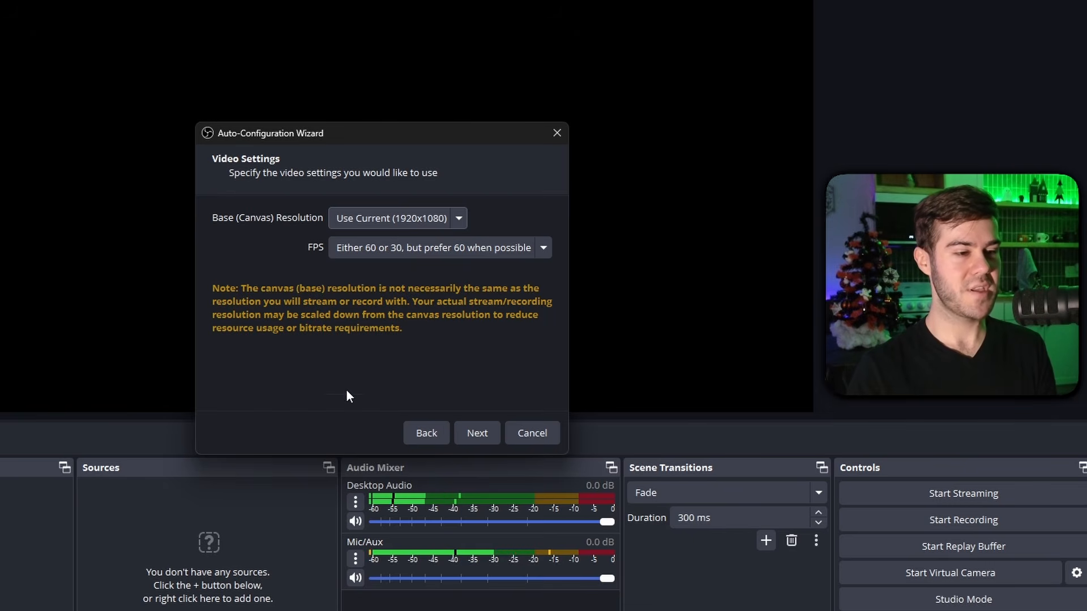
pyautogui.click(467, 433)
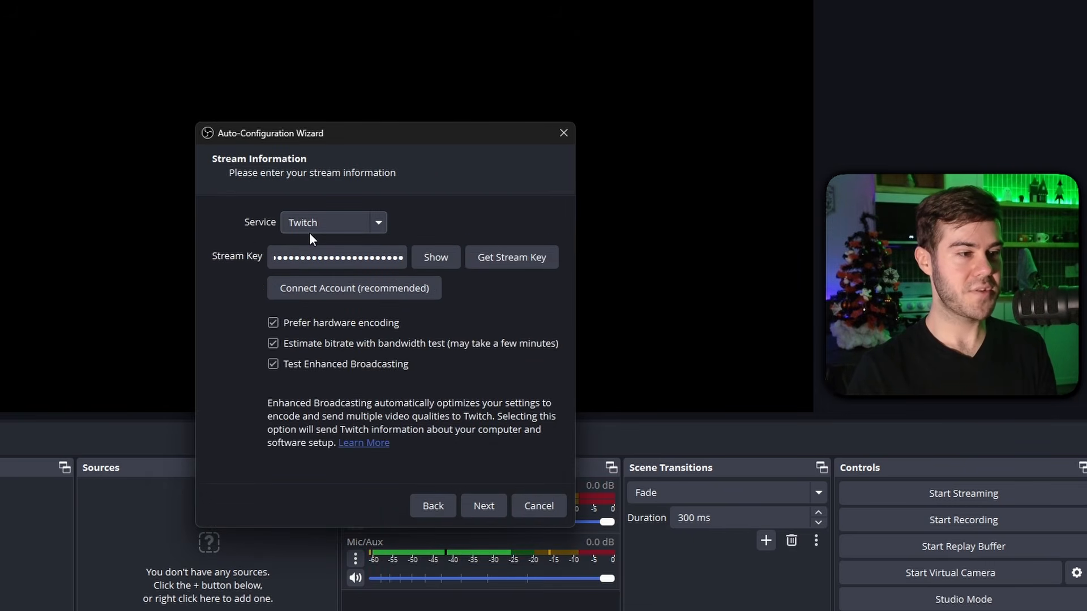
# Connect the Twitch account in the wizard, run the configuration test and apply the recommended settings
pyautogui.click(347, 292)
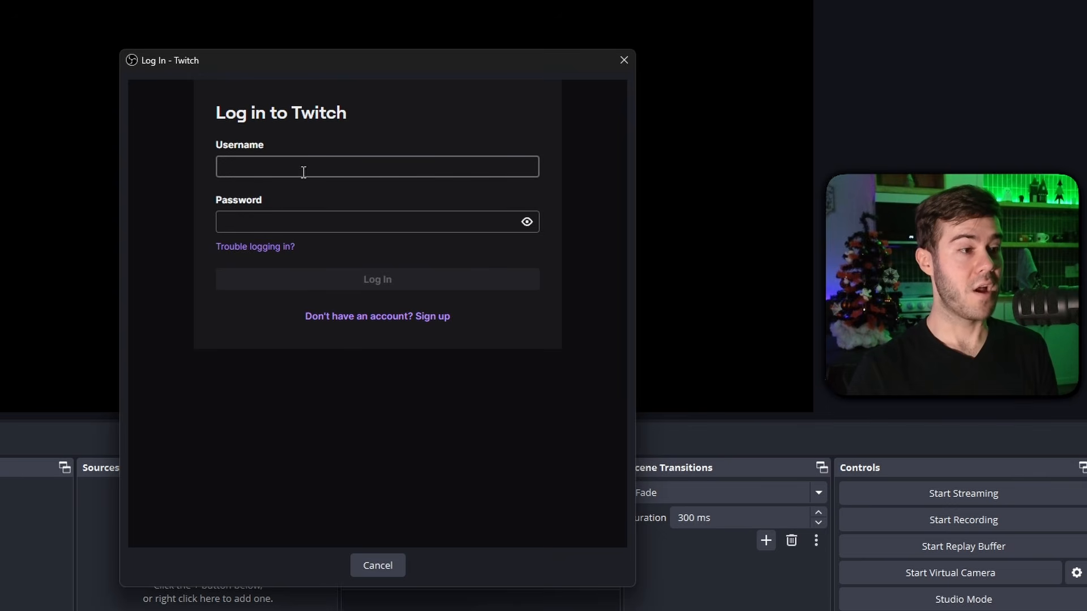
pyautogui.click(283, 172)
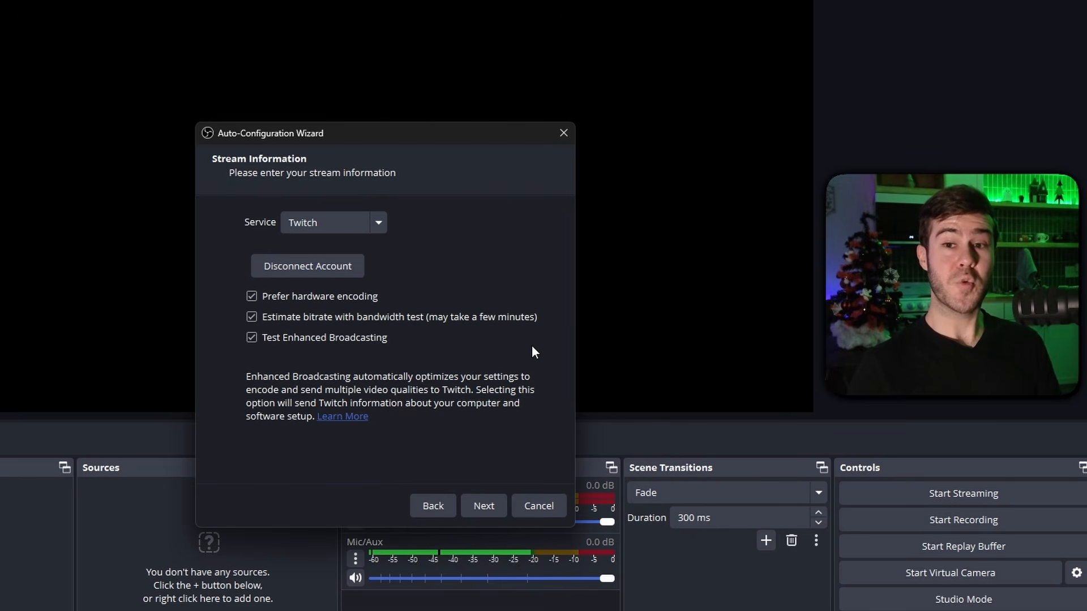
pyautogui.click(491, 505)
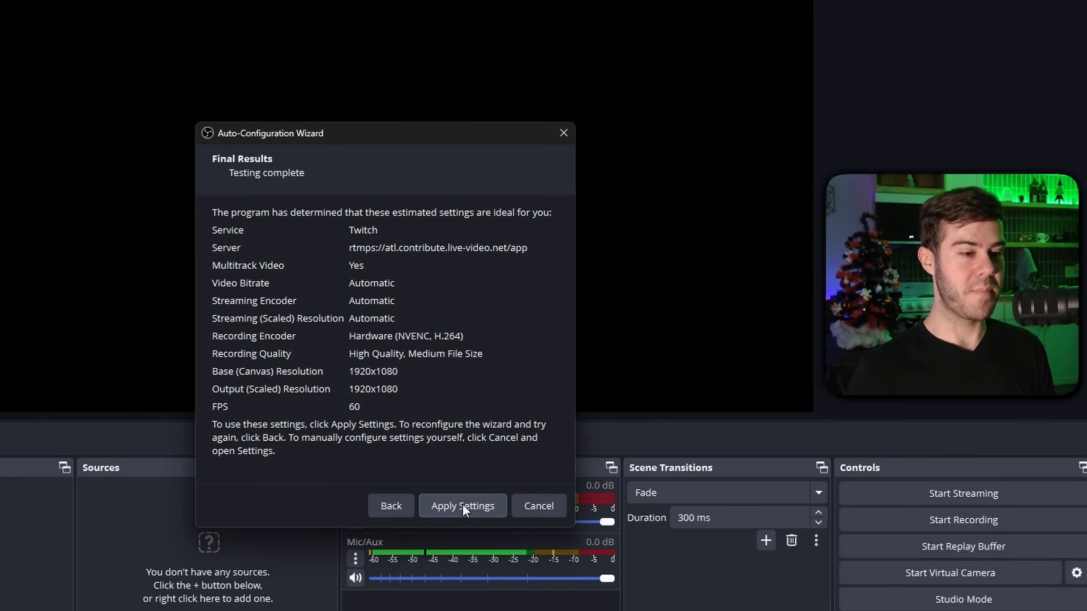
pyautogui.click(463, 505)
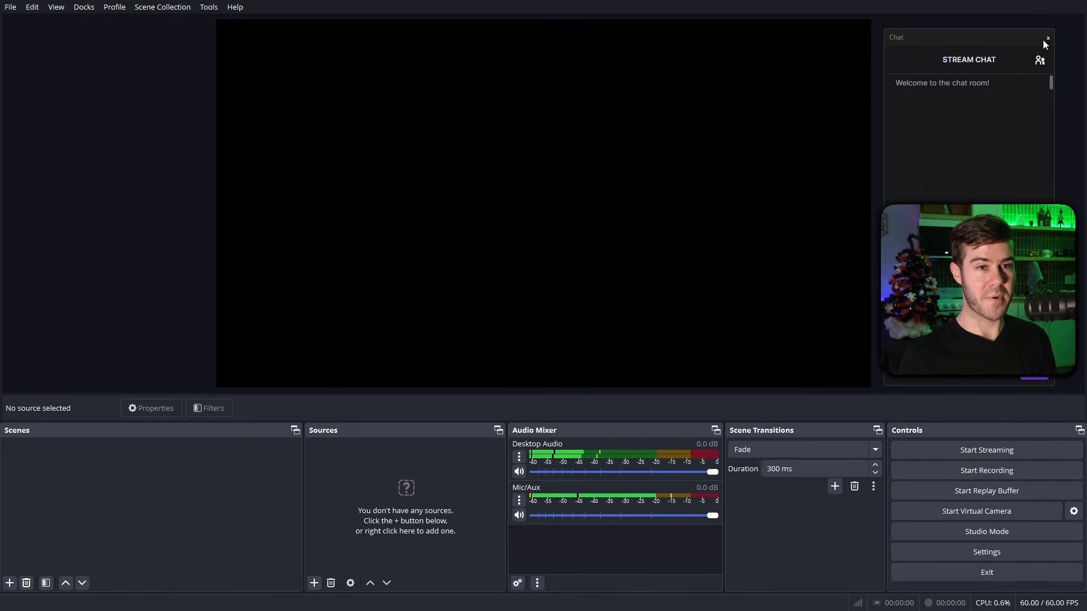
# Close the floating Chat and Stream Information docks and dismiss their closing notices
pyautogui.click(1048, 38)
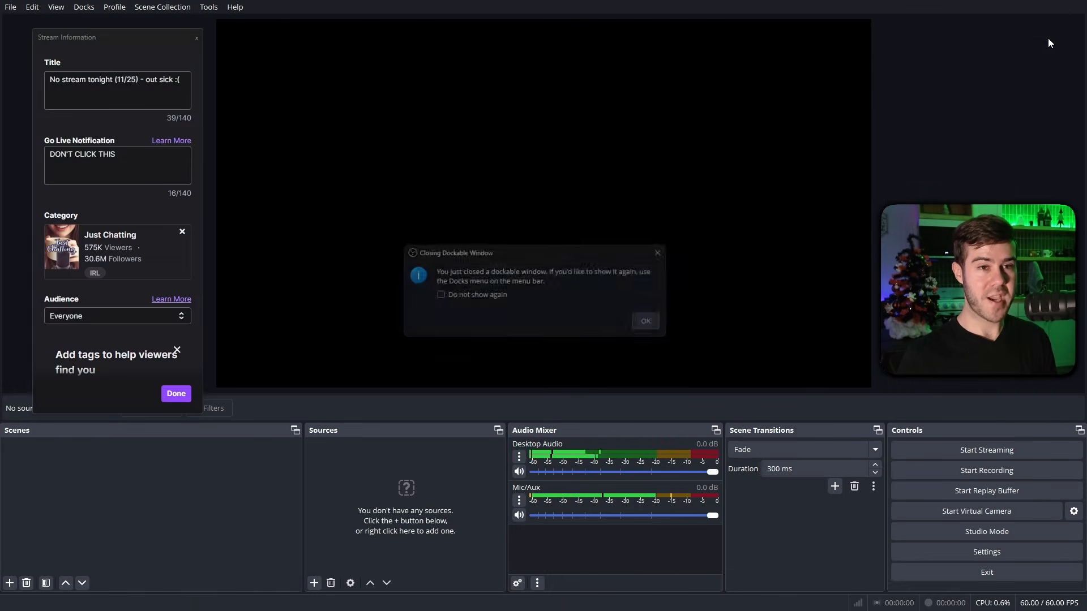
pyautogui.click(649, 328)
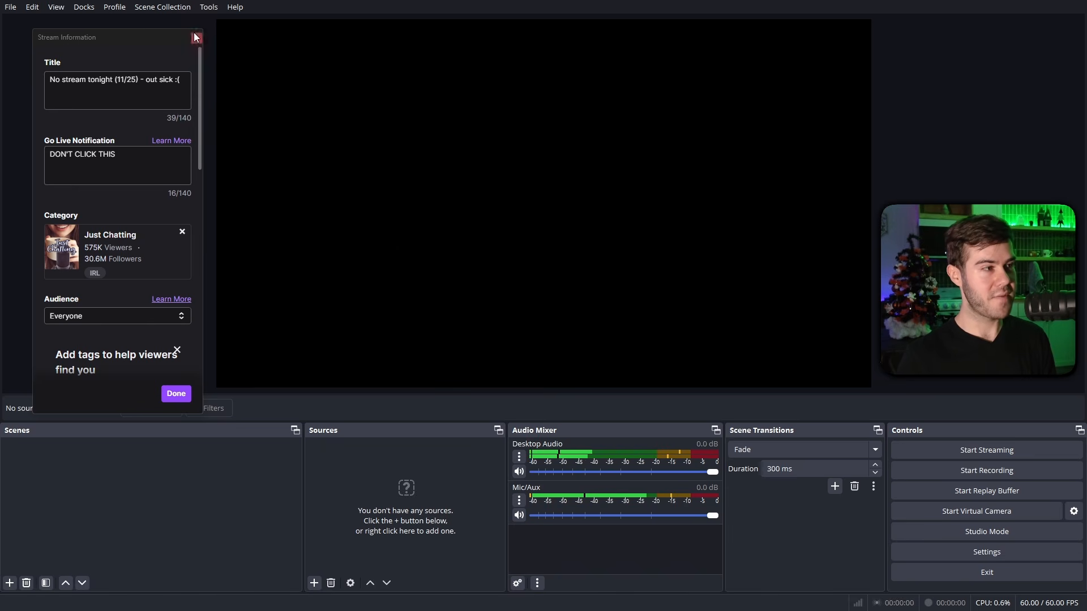
pyautogui.click(195, 38)
pyautogui.click(658, 325)
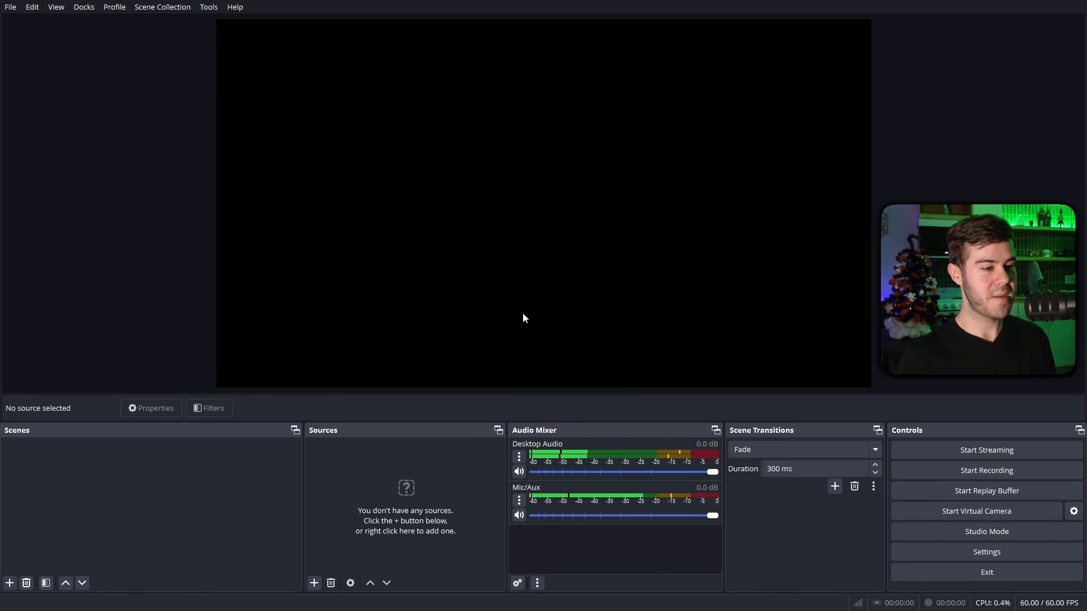
# In the stream settings, disconnect the Twitch account and change the streaming service to Custom
pyautogui.click(995, 553)
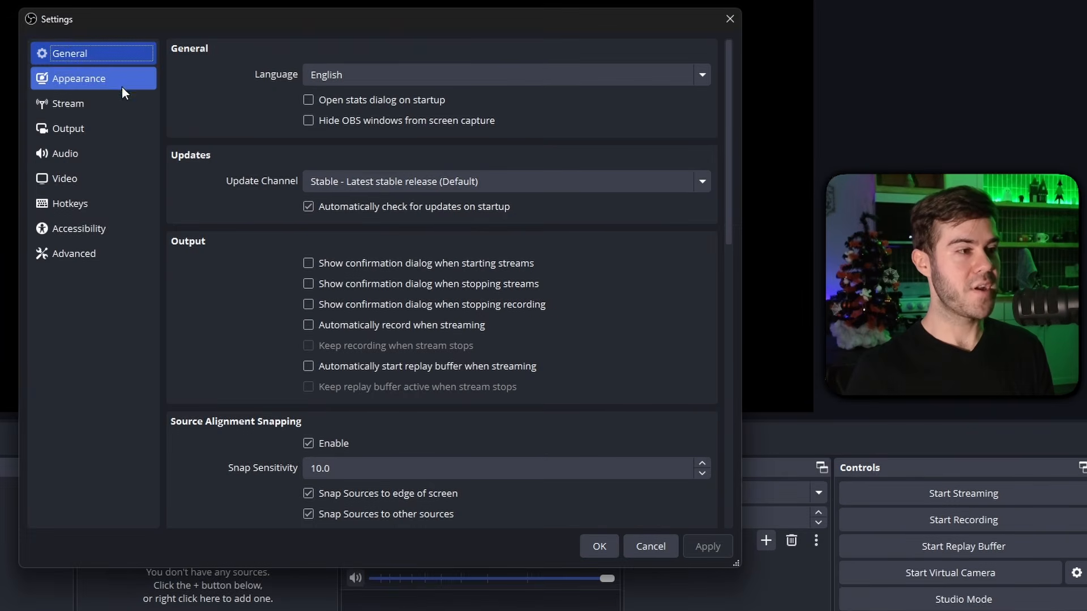
pyautogui.click(315, 152)
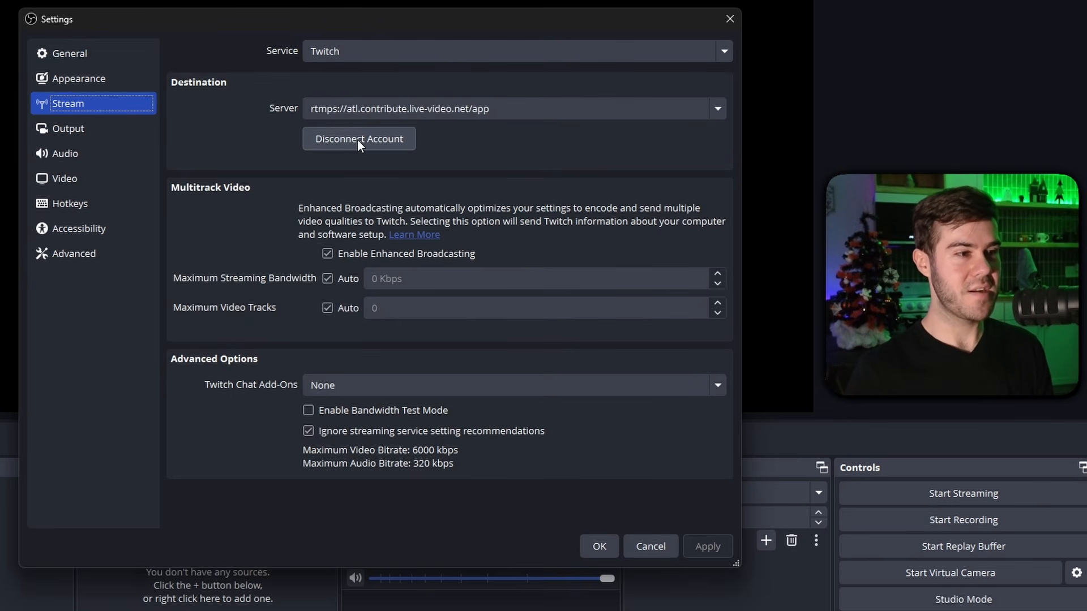
pyautogui.click(373, 140)
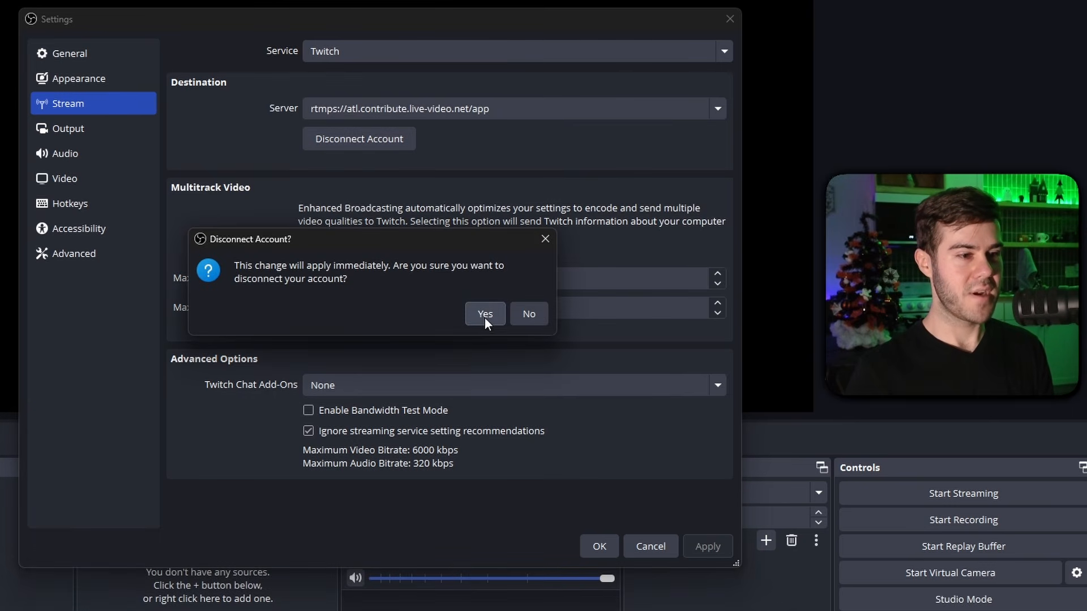
pyautogui.click(485, 315)
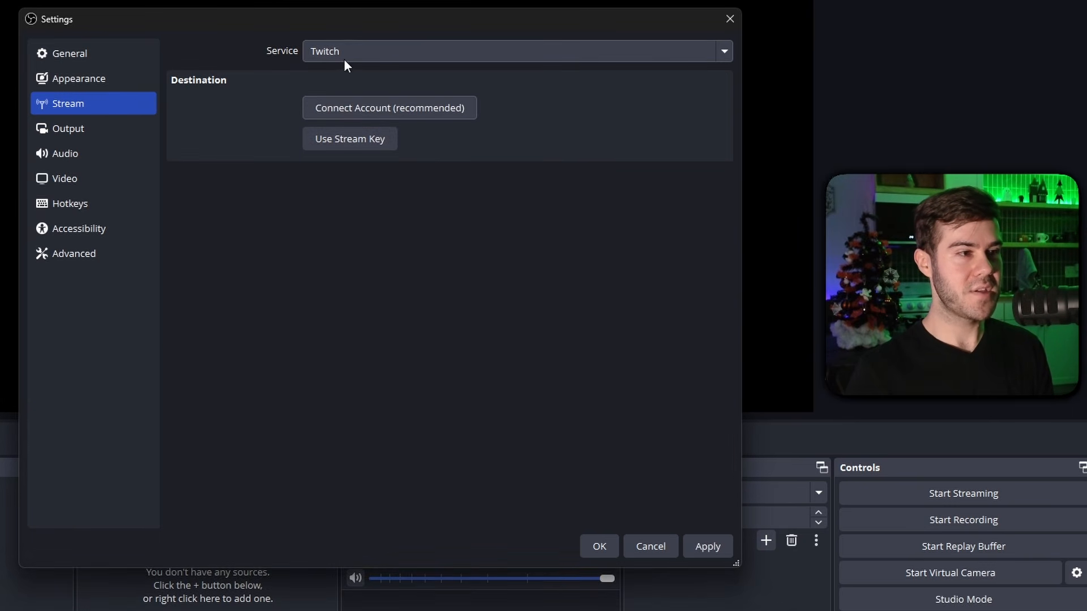
pyautogui.click(360, 53)
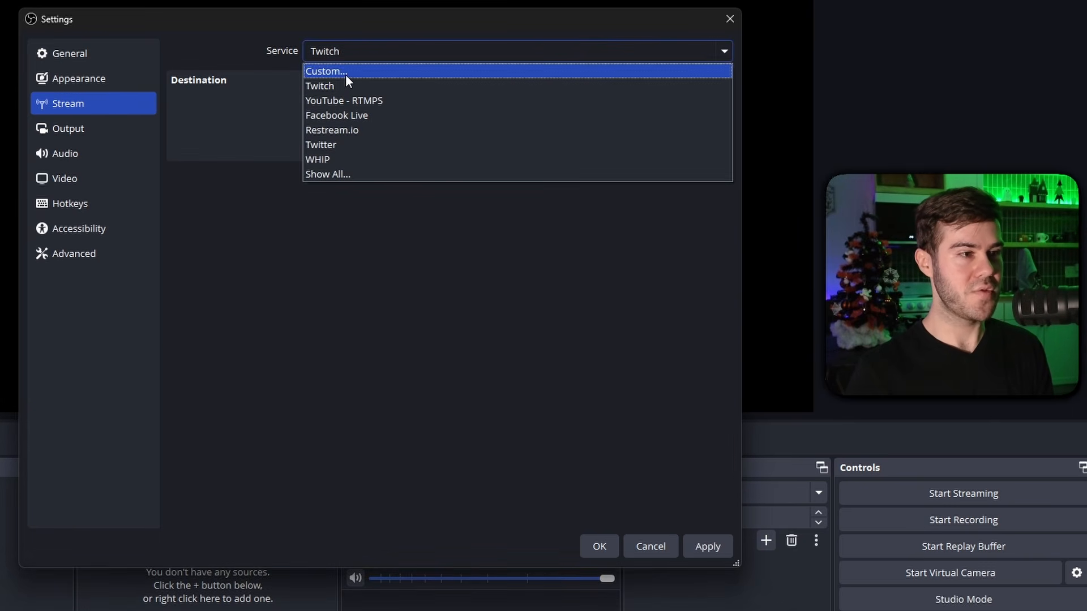
pyautogui.click(345, 73)
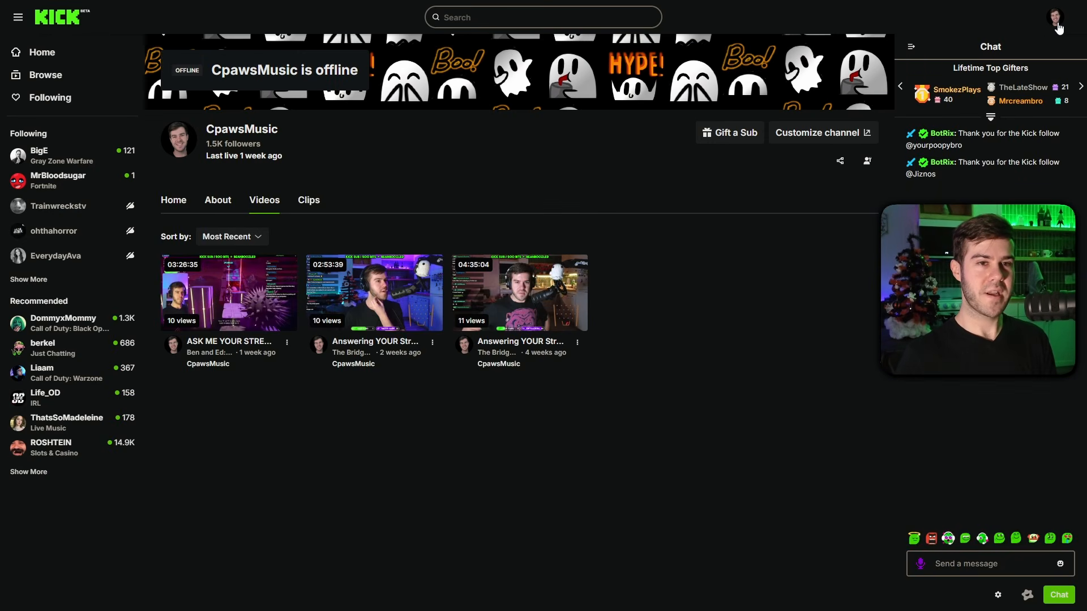
# Copy the stream URL and stream key from Kick's Creator Dashboard into OBS Studio's Server and Stream Key fields and apply them
pyautogui.click(1057, 22)
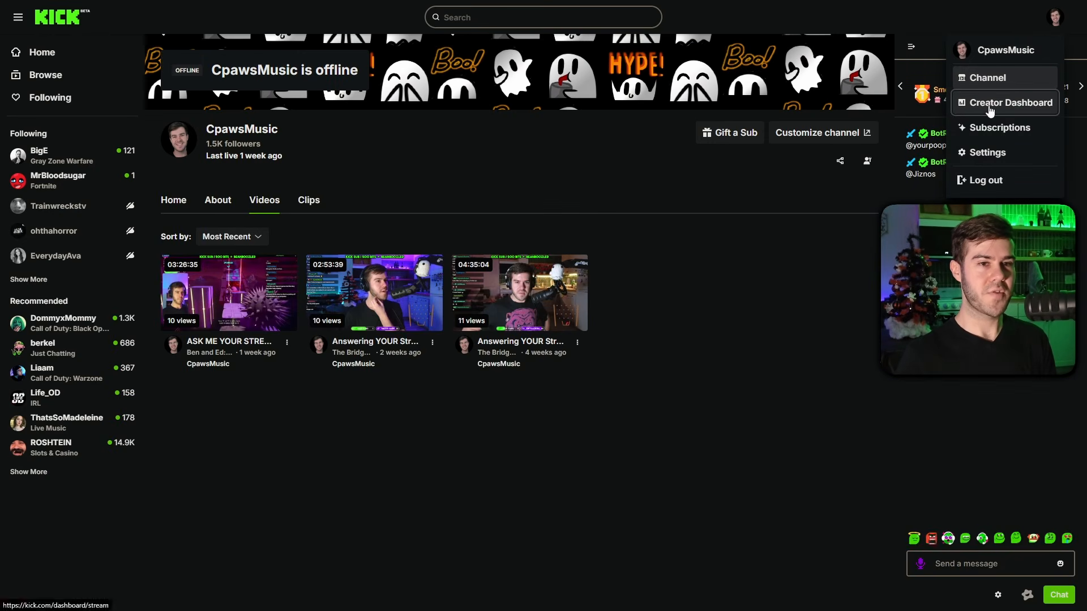
pyautogui.click(1007, 110)
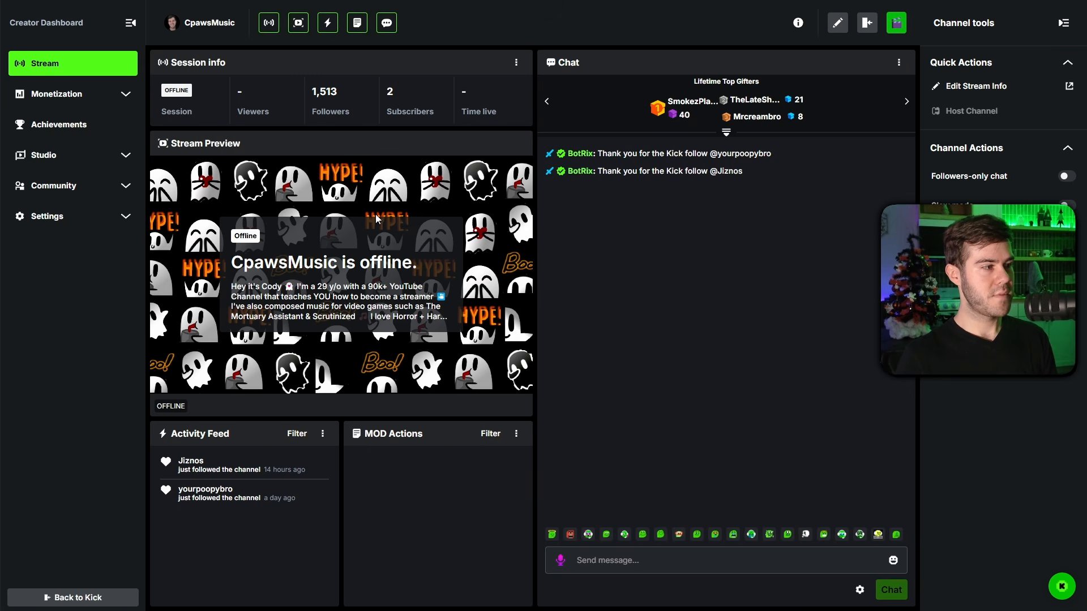
pyautogui.click(82, 225)
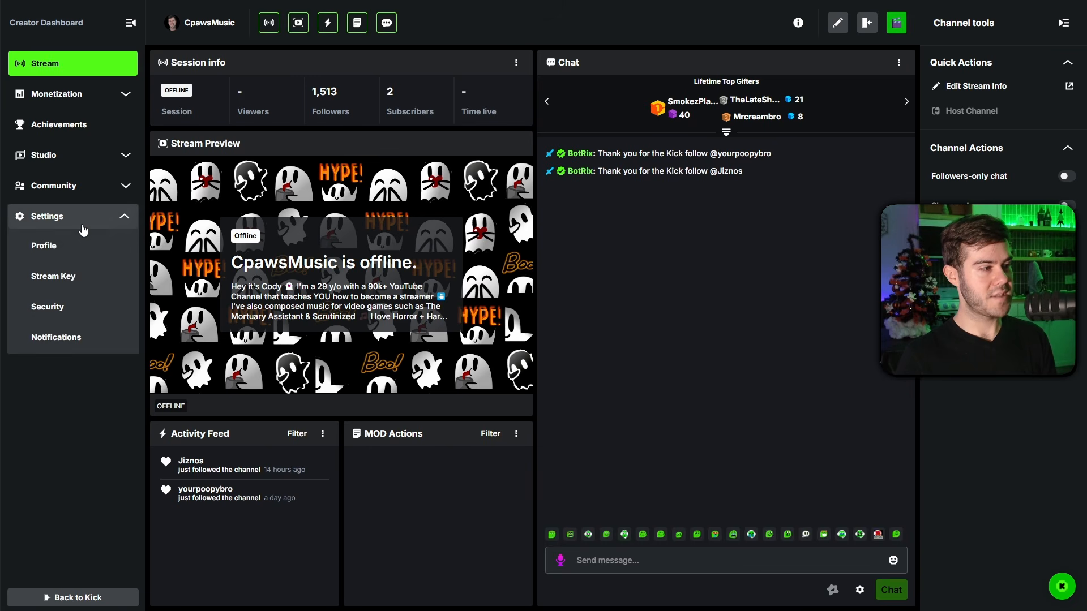
pyautogui.click(69, 285)
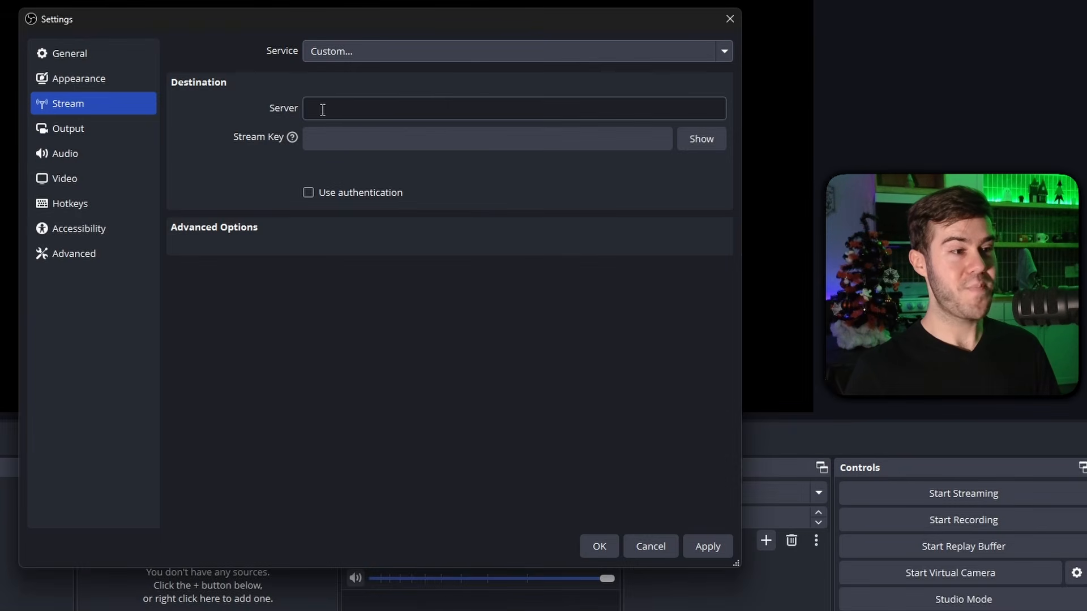
pyautogui.click(323, 110)
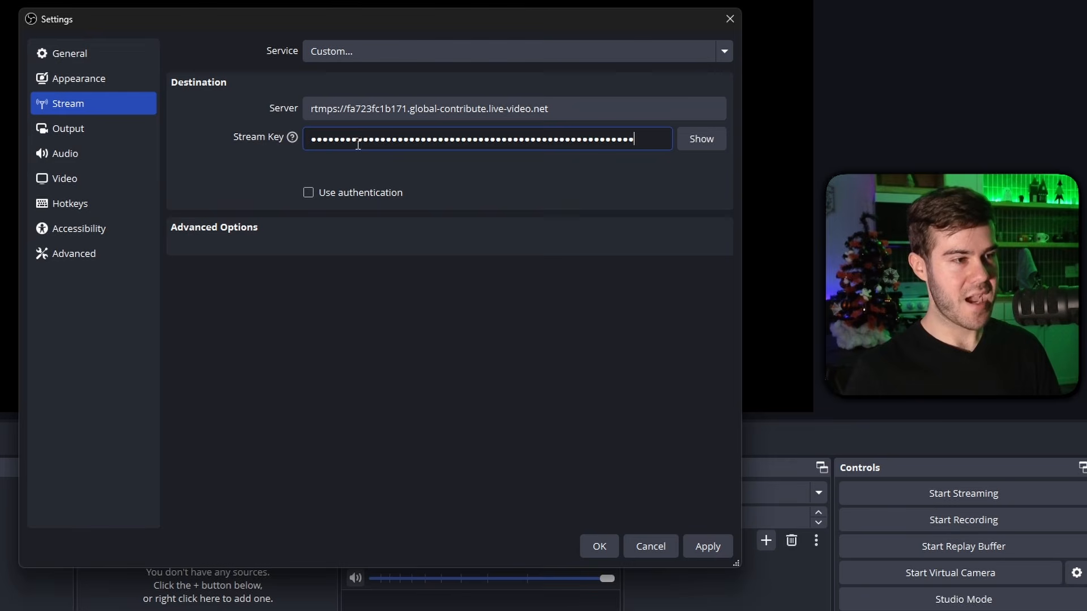
pyautogui.click(717, 548)
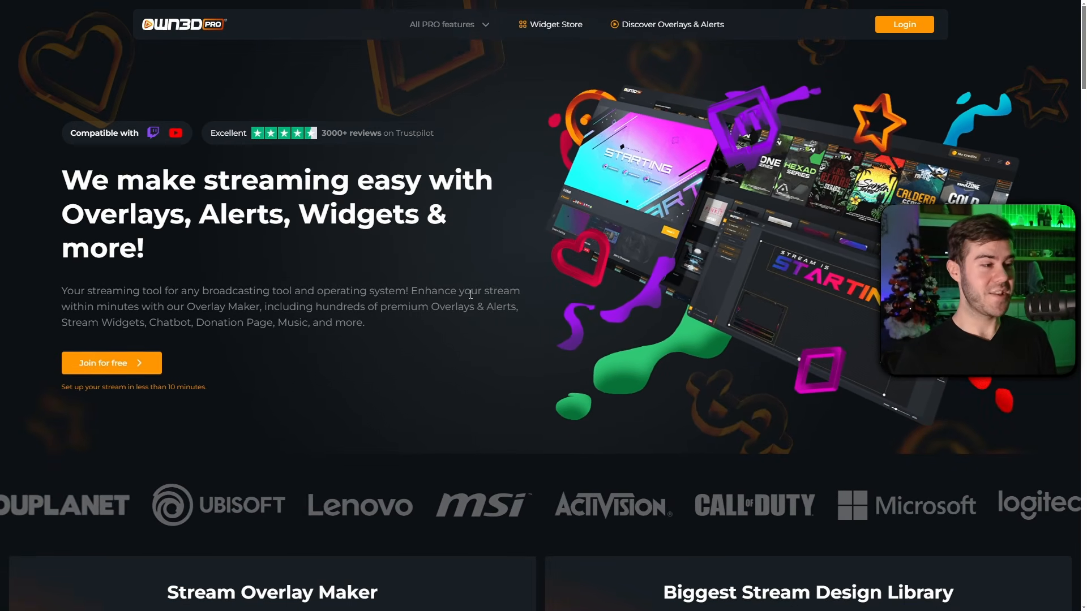
# On the OWN3D Pro website, join for free by signing in with Twitch and skip the desktop app download
pyautogui.click(122, 369)
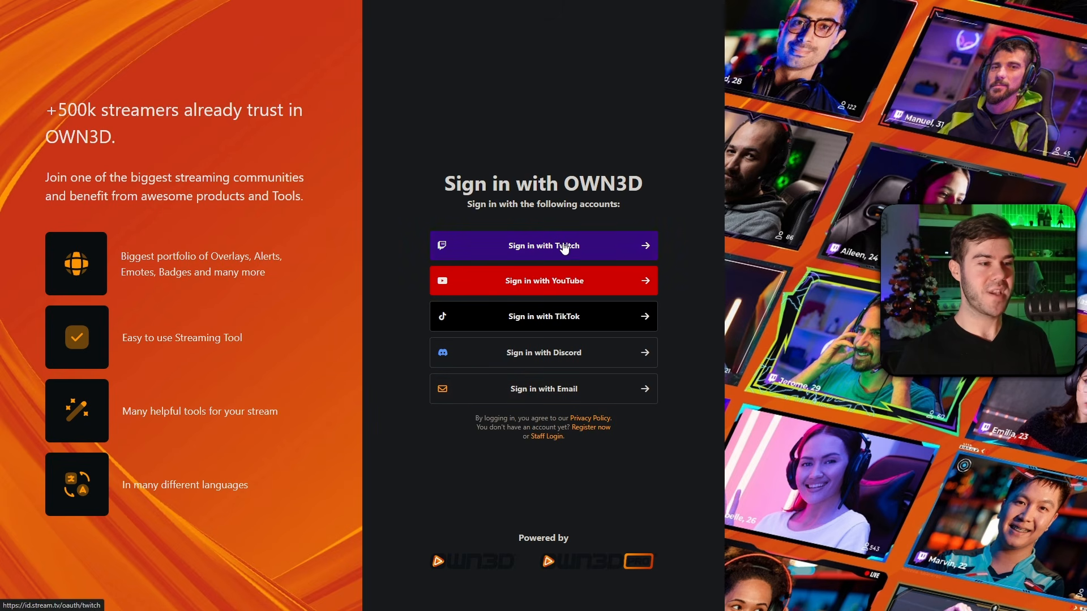
pyautogui.click(601, 248)
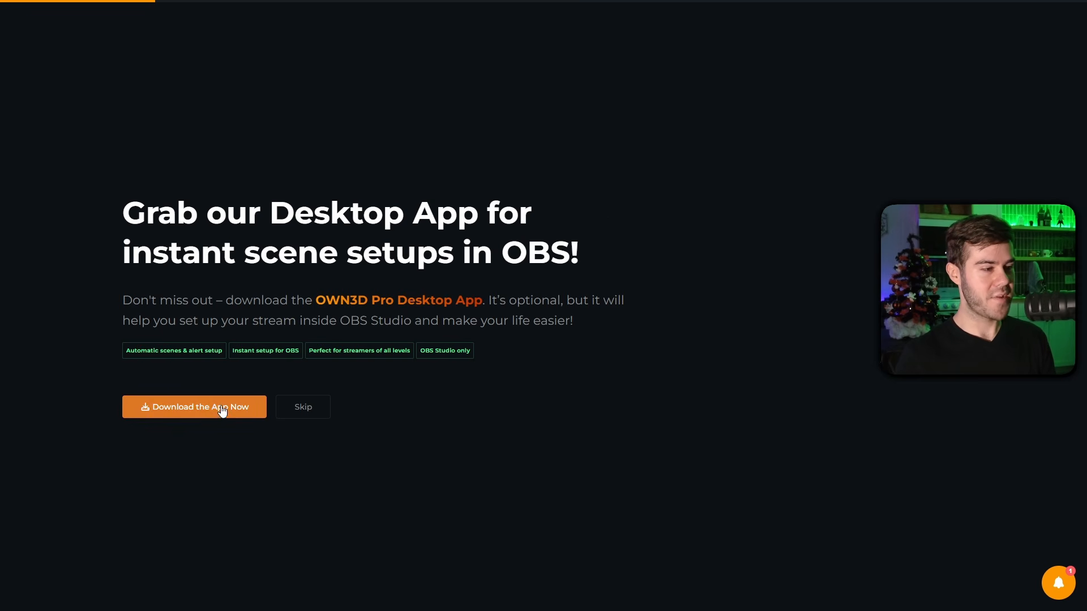
pyautogui.click(314, 413)
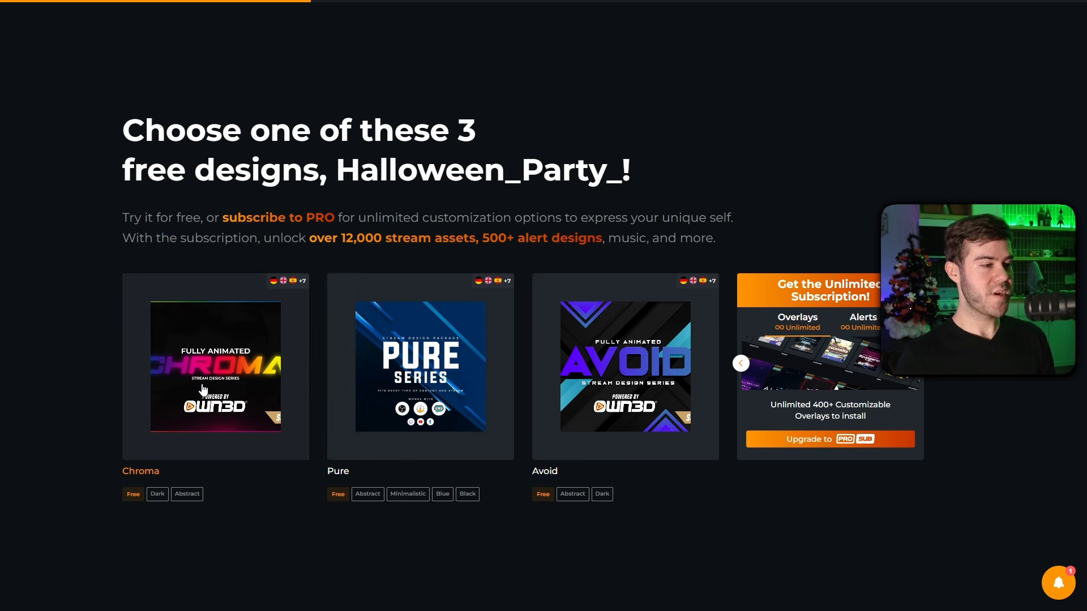
# Choose the free Avoid design, try different colours, pick the green variant with lime stripes and install it
pyautogui.click(630, 380)
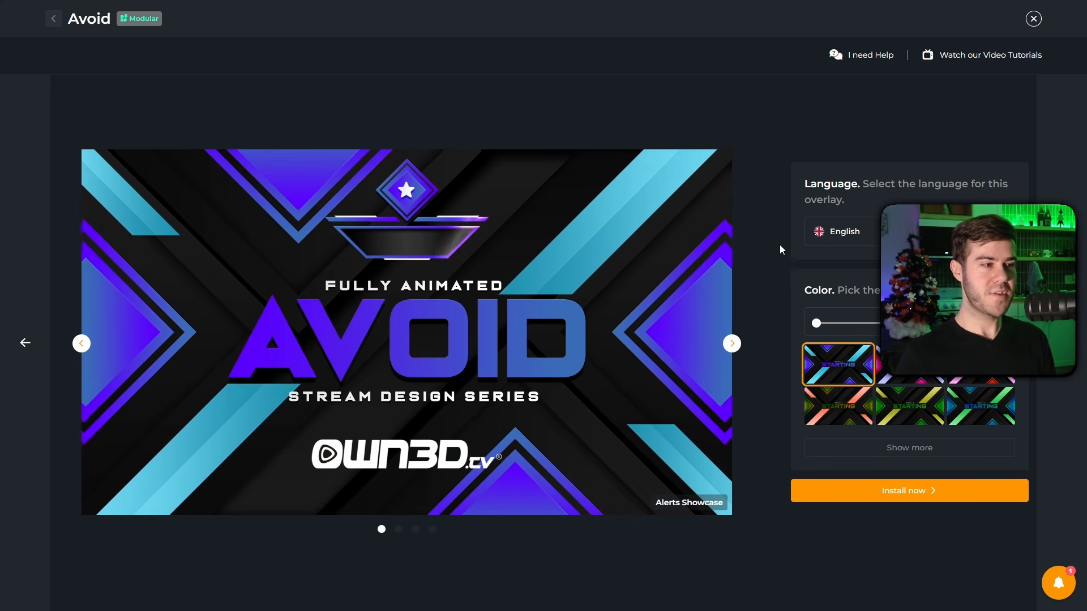
pyautogui.click(840, 324)
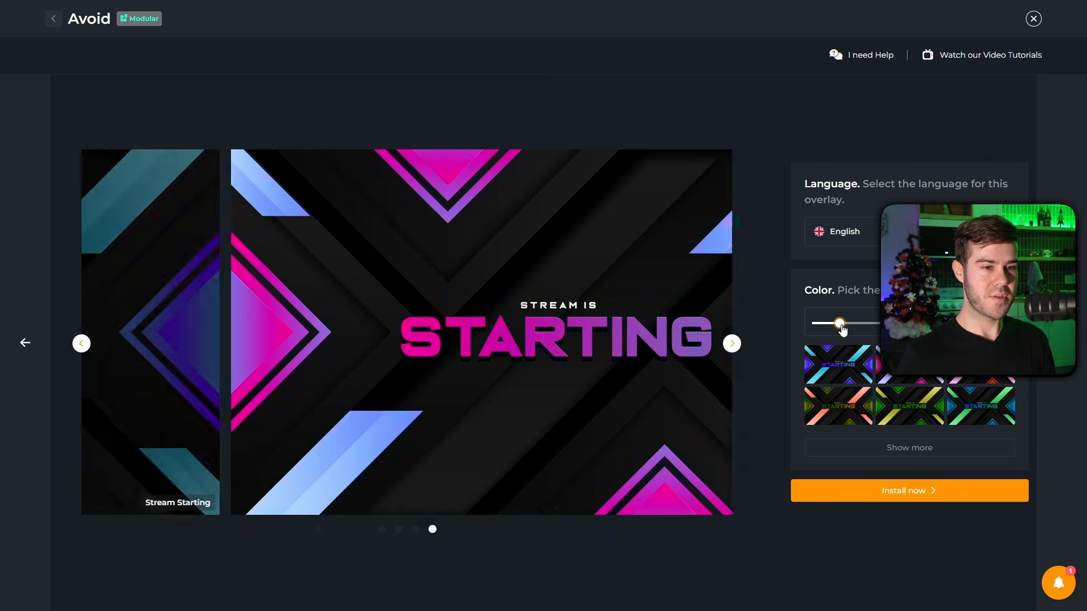
pyautogui.moveTo(842, 328); pyautogui.dragTo(928, 324)
pyautogui.click(922, 447)
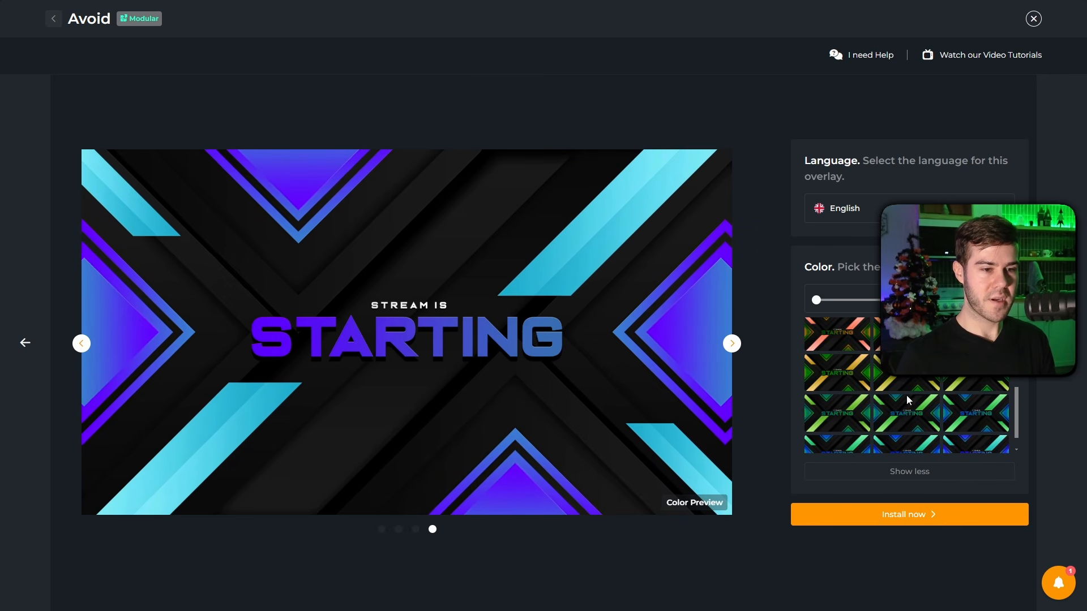
pyautogui.scroll(-1, 908, 400)
pyautogui.click(840, 389)
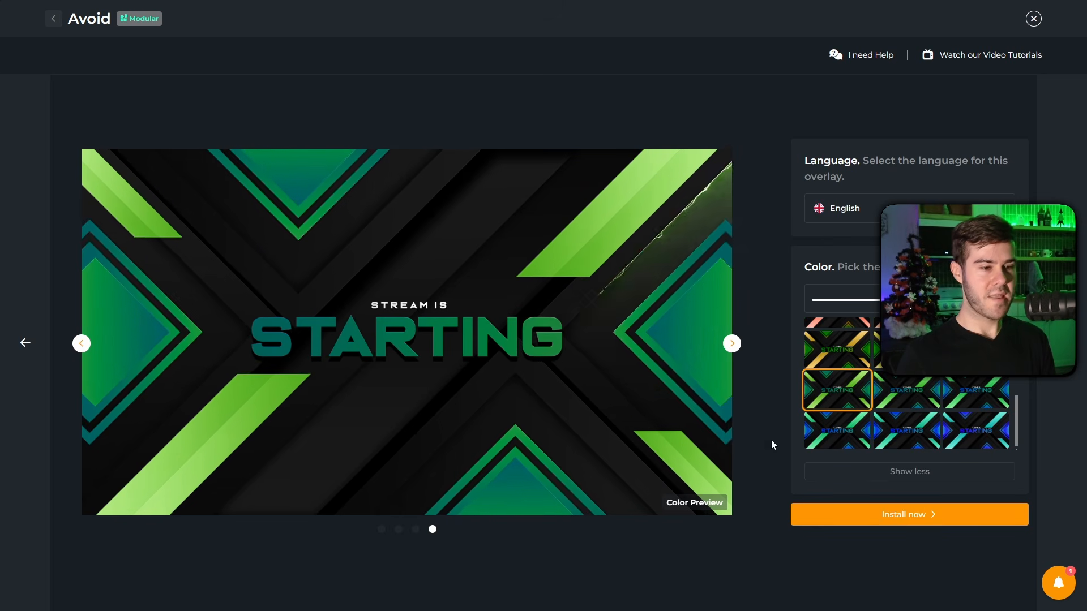
pyautogui.click(896, 518)
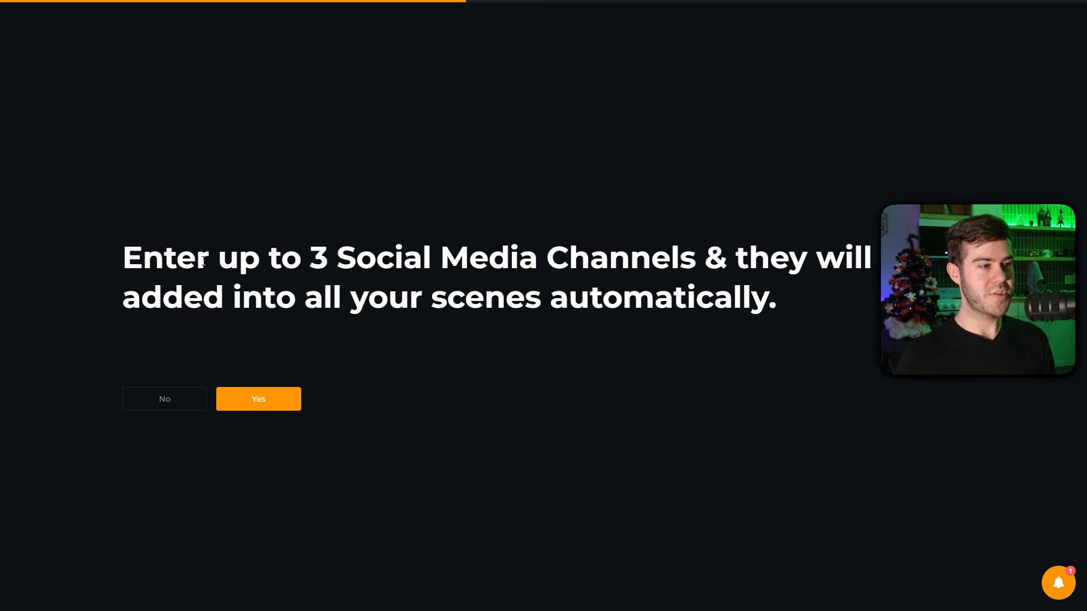
# Agree to add social media channels to the scenes and enter CpawsMusic as the YouTube handle
pyautogui.moveTo(239, 260); pyautogui.dragTo(671, 301)
pyautogui.click(278, 409)
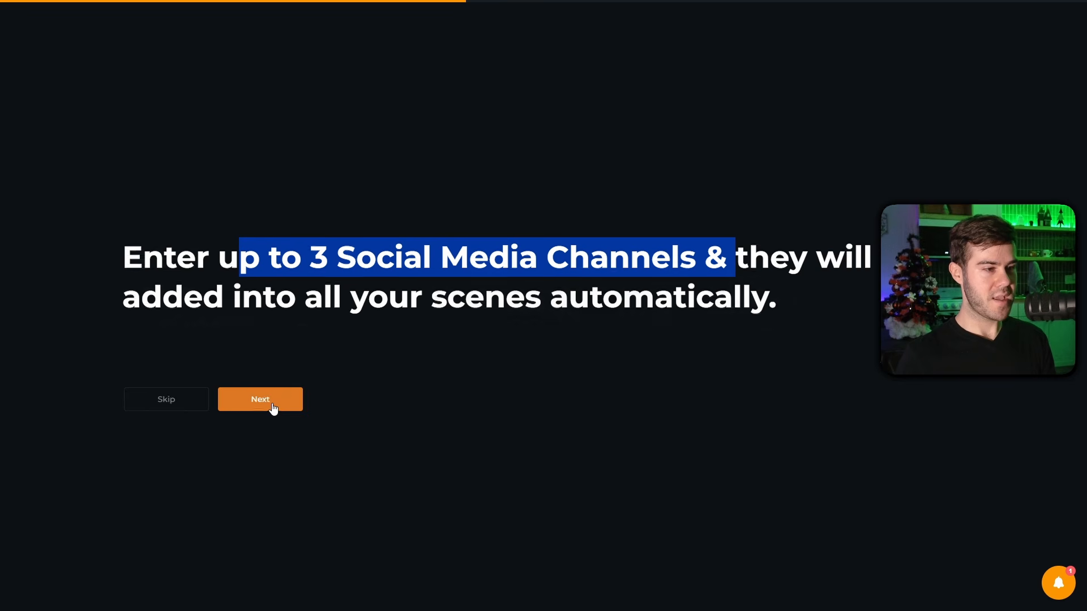
pyautogui.click(248, 337)
pyautogui.write('CpawsM')
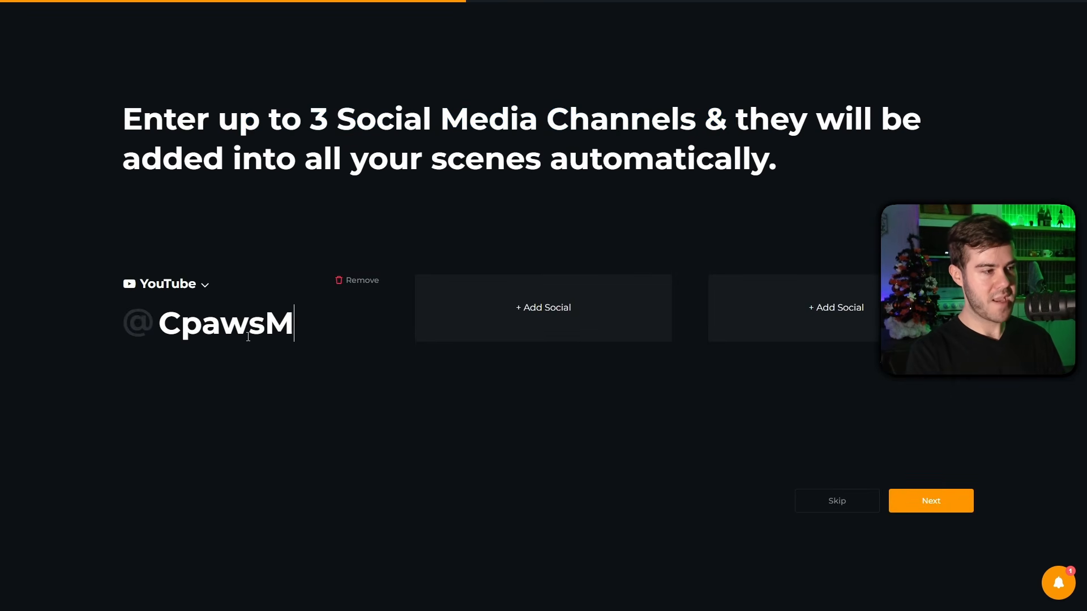
pyautogui.write('usic')
# Copy the YouTube handle into new TikTok and Instagram entries and continue the overlay setup
pyautogui.doubleClick(248, 337)
pyautogui.hotkey('ctrl', 'c')
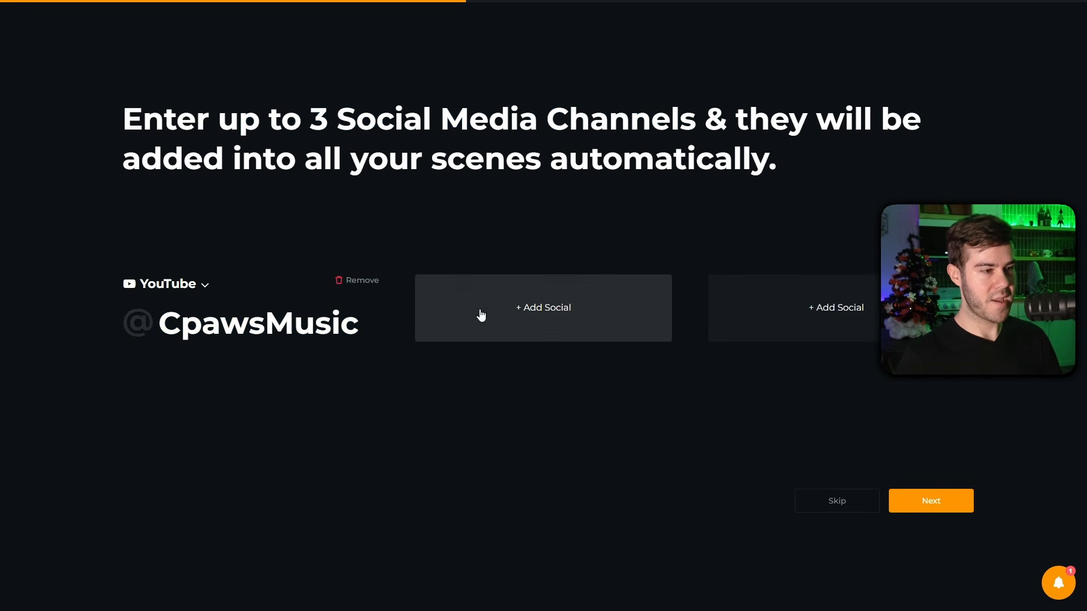
pyautogui.click(478, 312)
pyautogui.click(495, 290)
pyautogui.scroll(-3, 459, 382)
pyautogui.click(459, 382)
pyautogui.click(510, 325)
pyautogui.hotkey('ctrl', 'v')
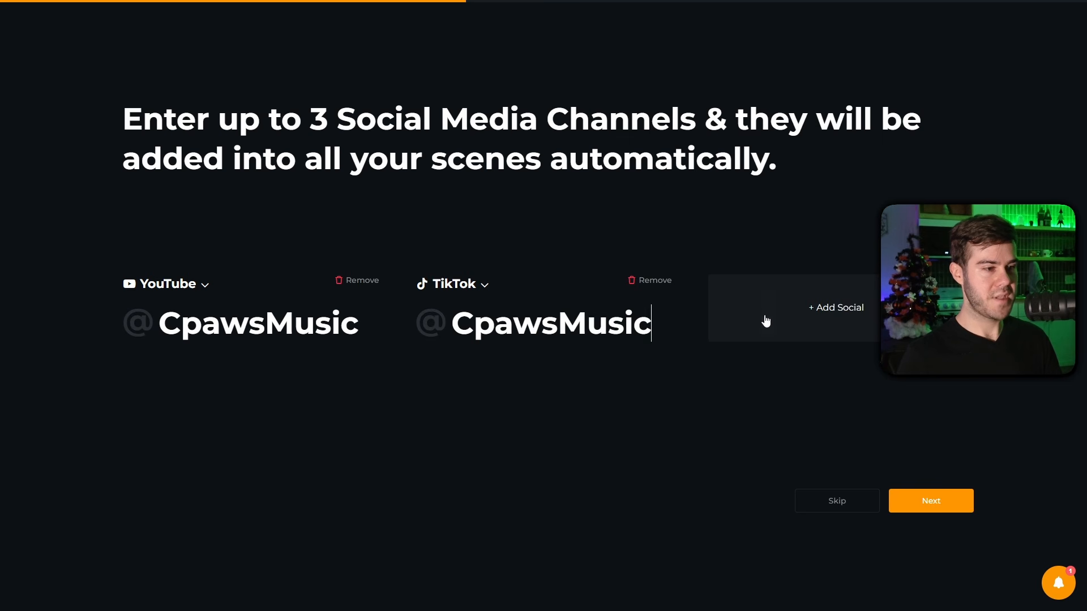
pyautogui.click(764, 320)
pyautogui.click(751, 363)
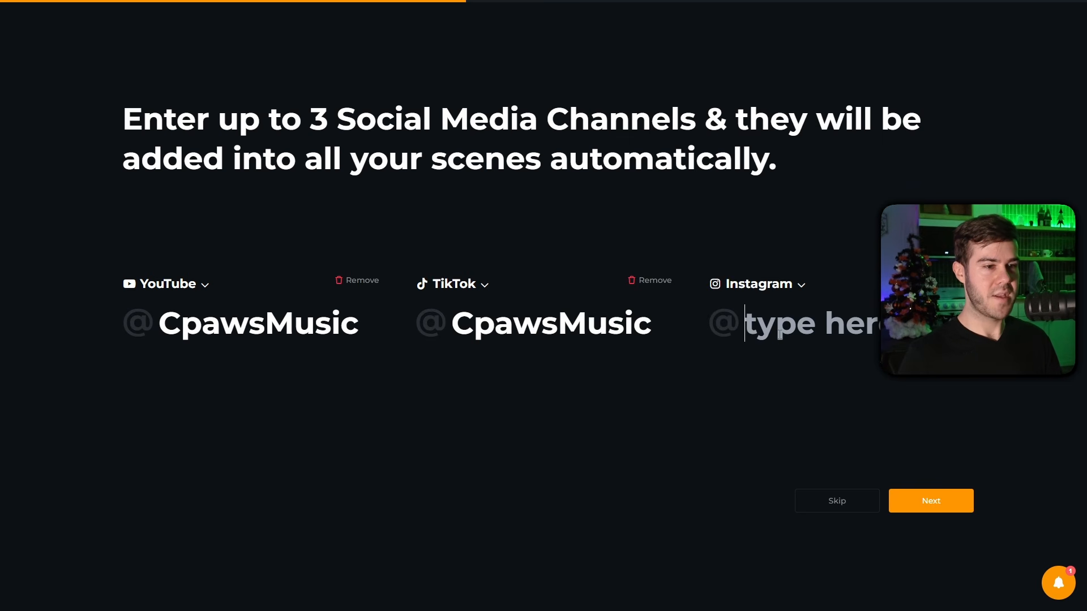
pyautogui.hotkey('ctrl', 'v')
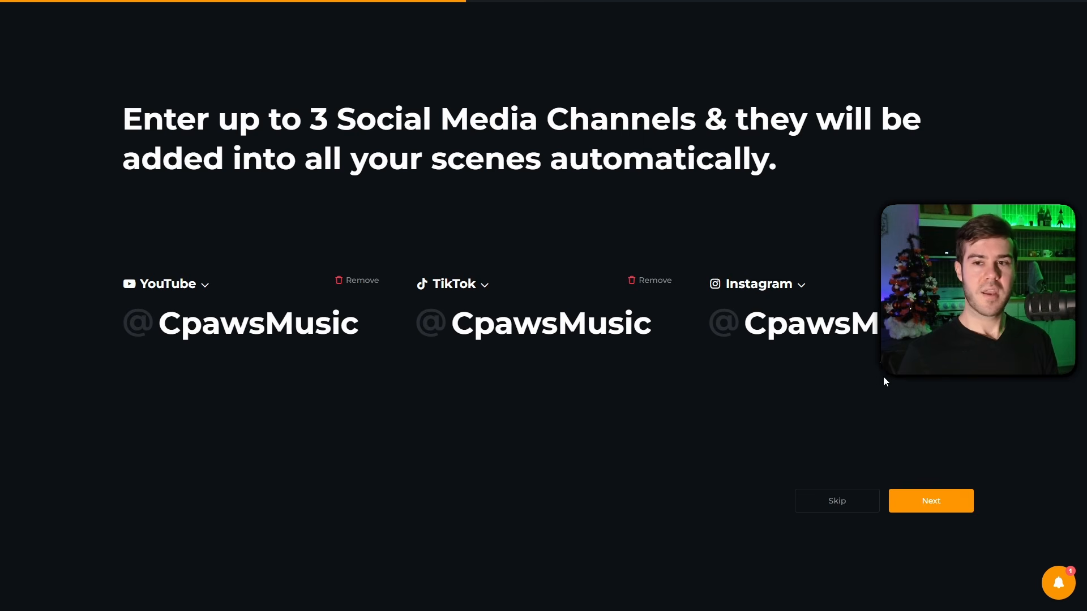
pyautogui.click(931, 501)
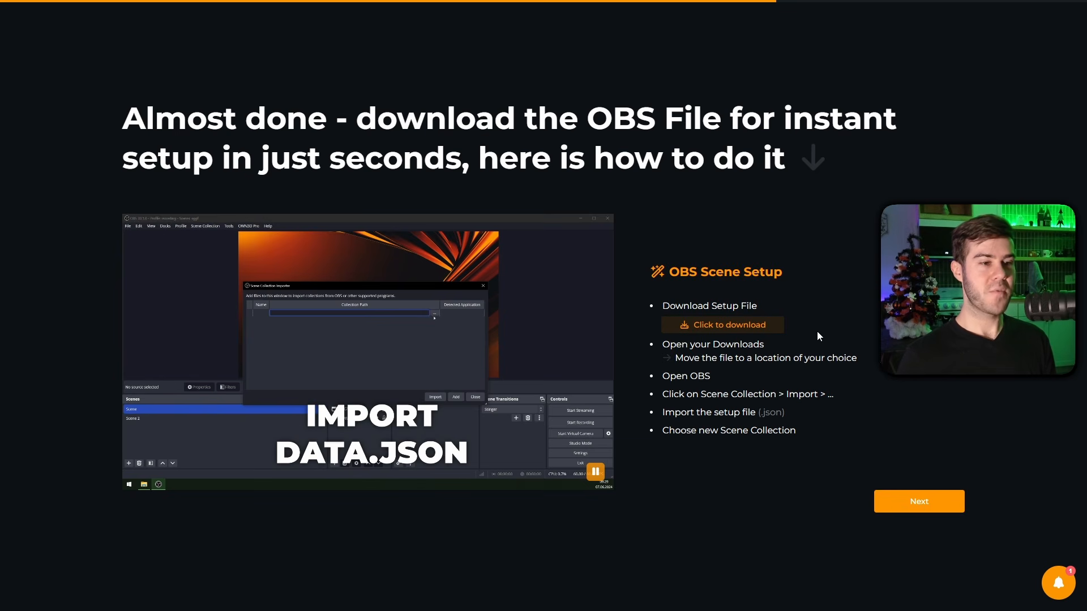
# Download the OBS setup file and import Avoid (2).json from Downloads as a scene collection in OBS Studio
pyautogui.click(709, 327)
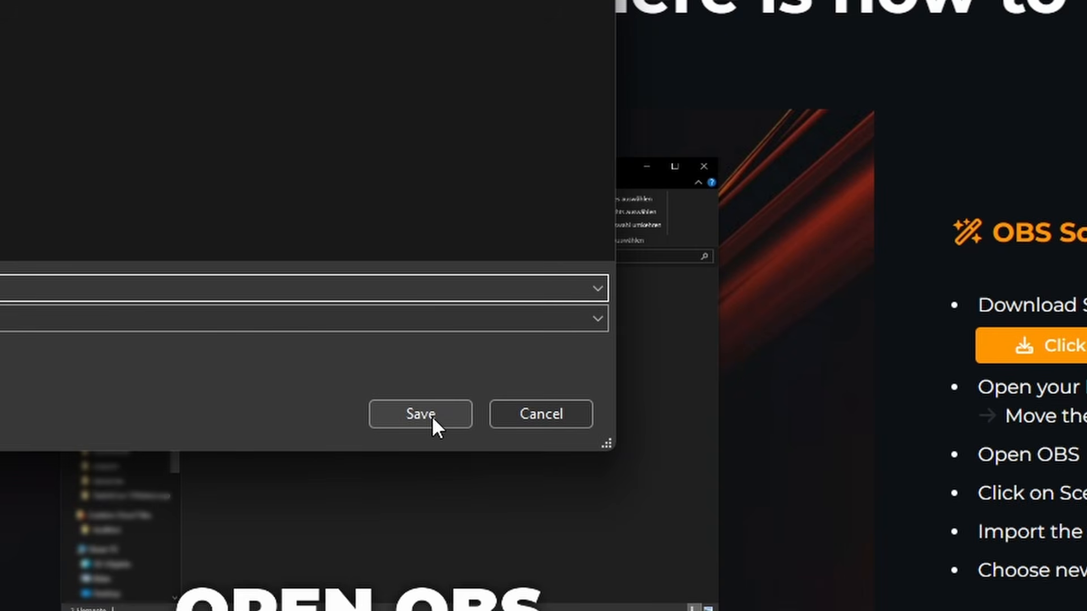
pyautogui.click(431, 418)
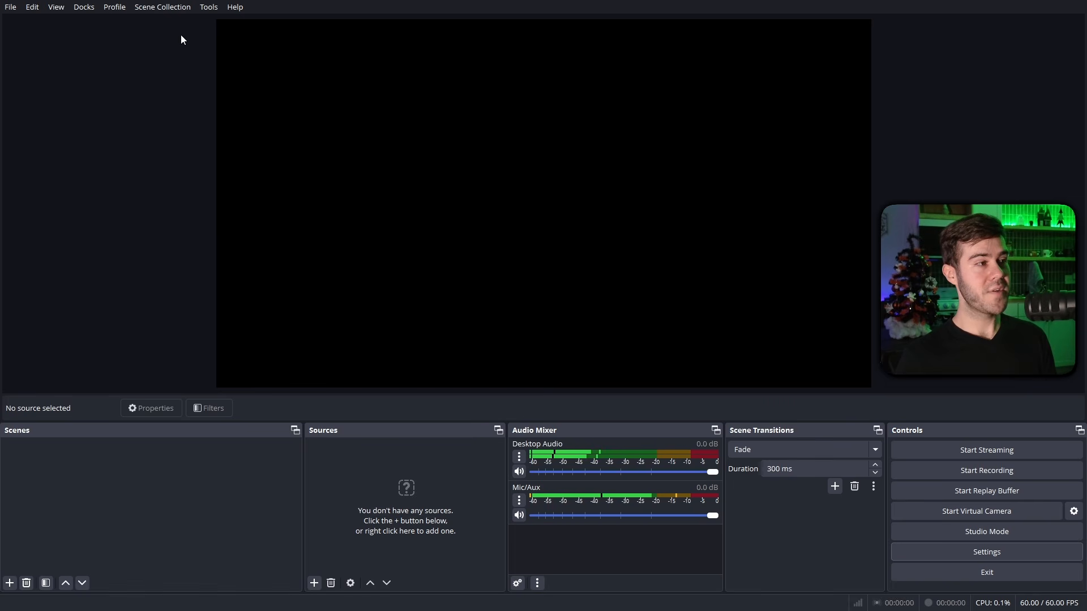
pyautogui.click(168, 11)
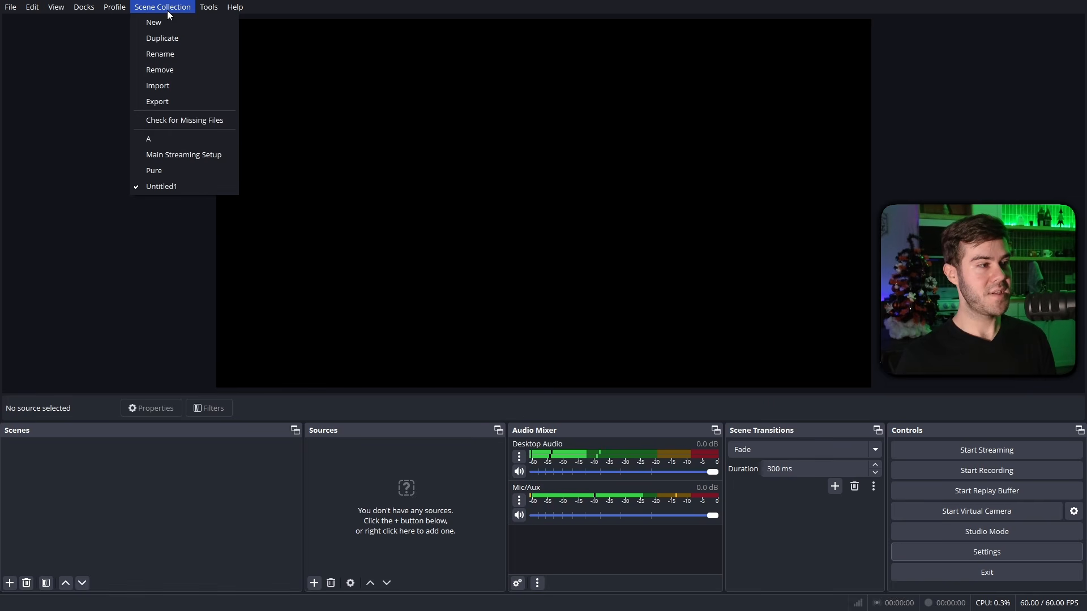
pyautogui.click(165, 86)
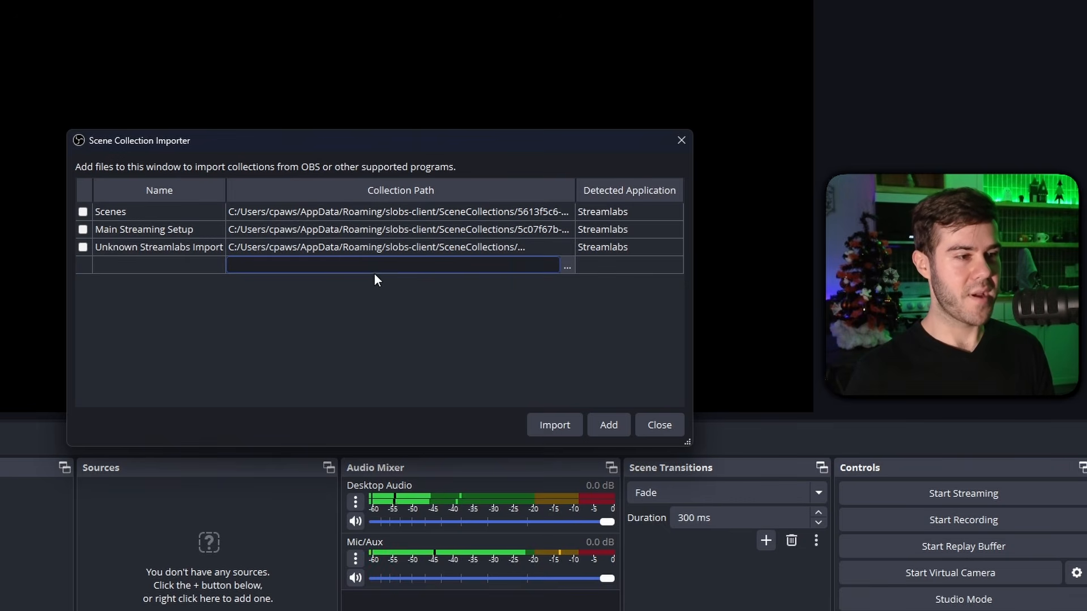
pyautogui.click(567, 268)
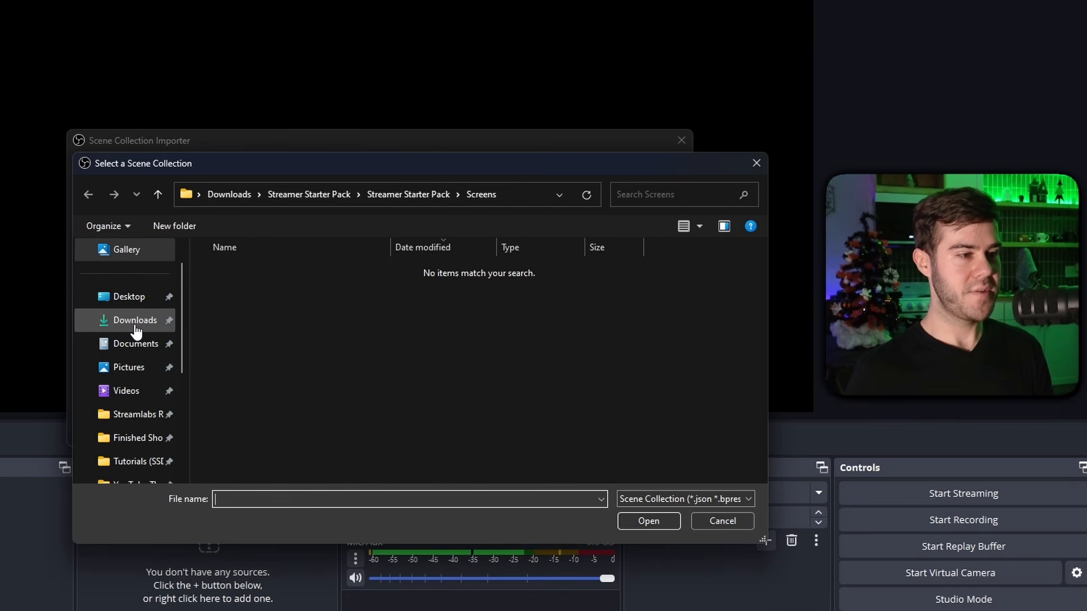
pyautogui.click(135, 327)
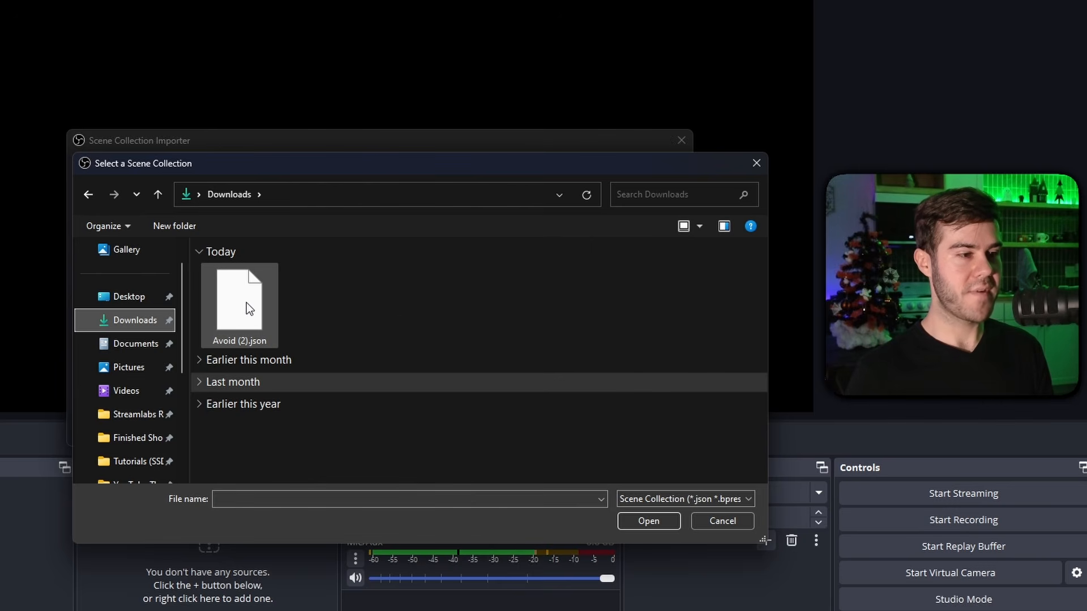
pyautogui.doubleClick(246, 302)
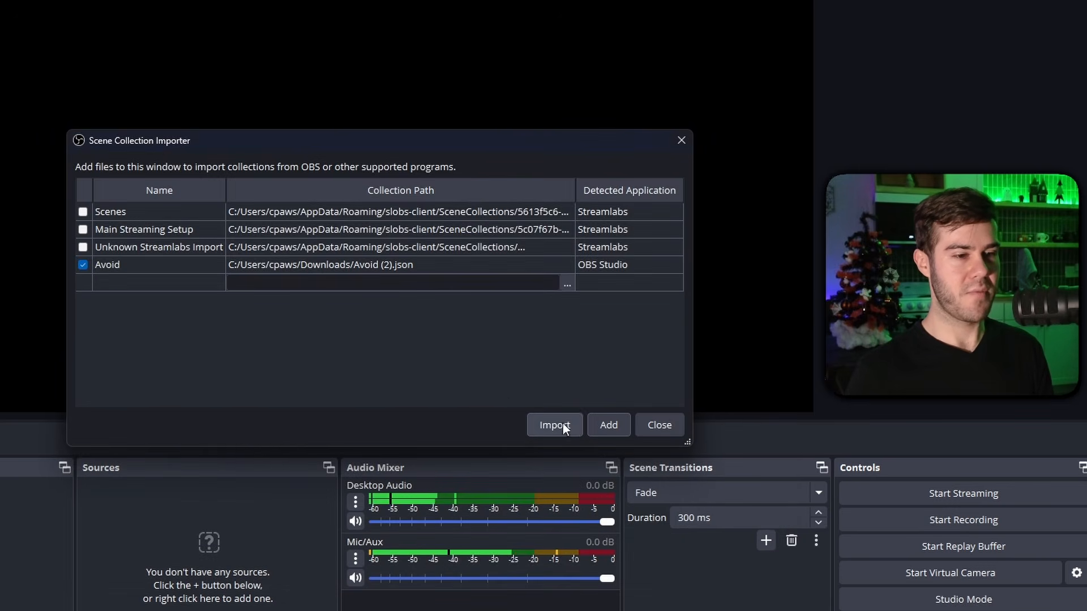
pyautogui.click(557, 425)
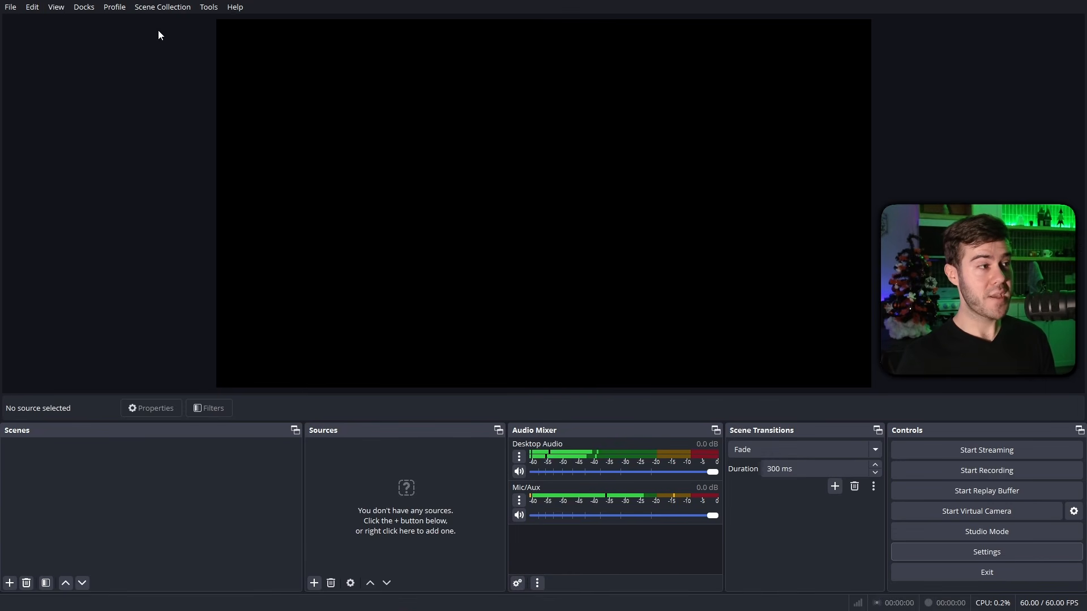
# Switch to the Avoid scene collection and preview its Starting, Ending, BRB, Overlay and Talking scenes
pyautogui.click(164, 8)
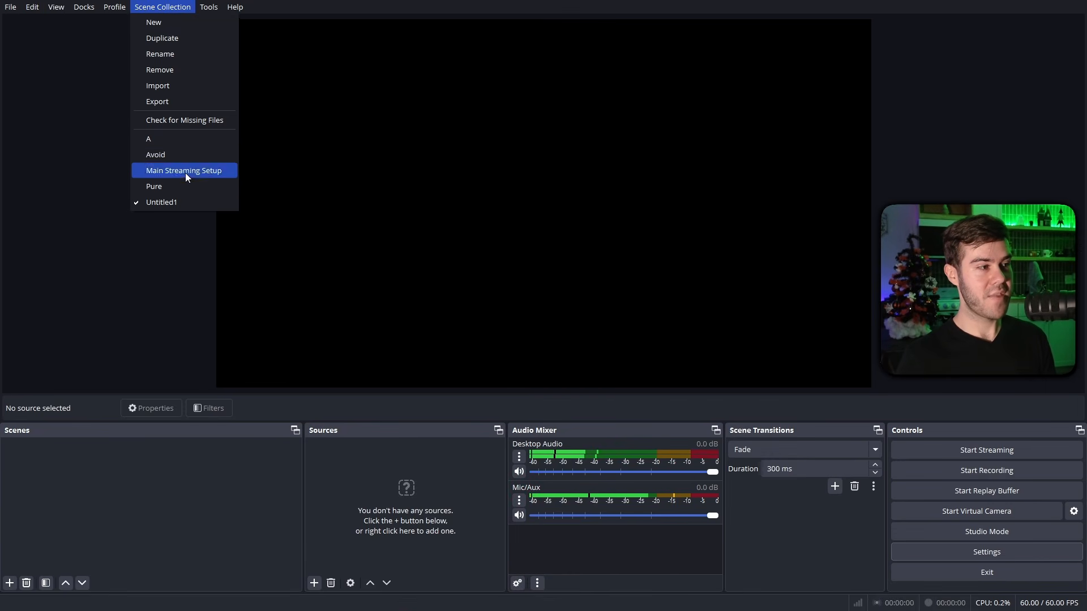
pyautogui.click(189, 155)
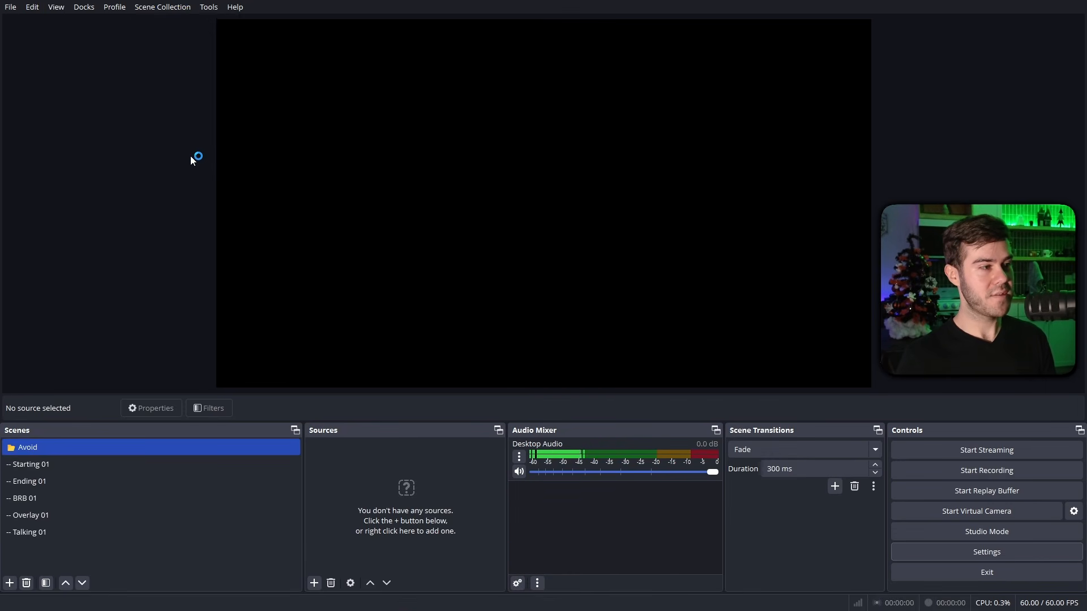
pyautogui.click(56, 465)
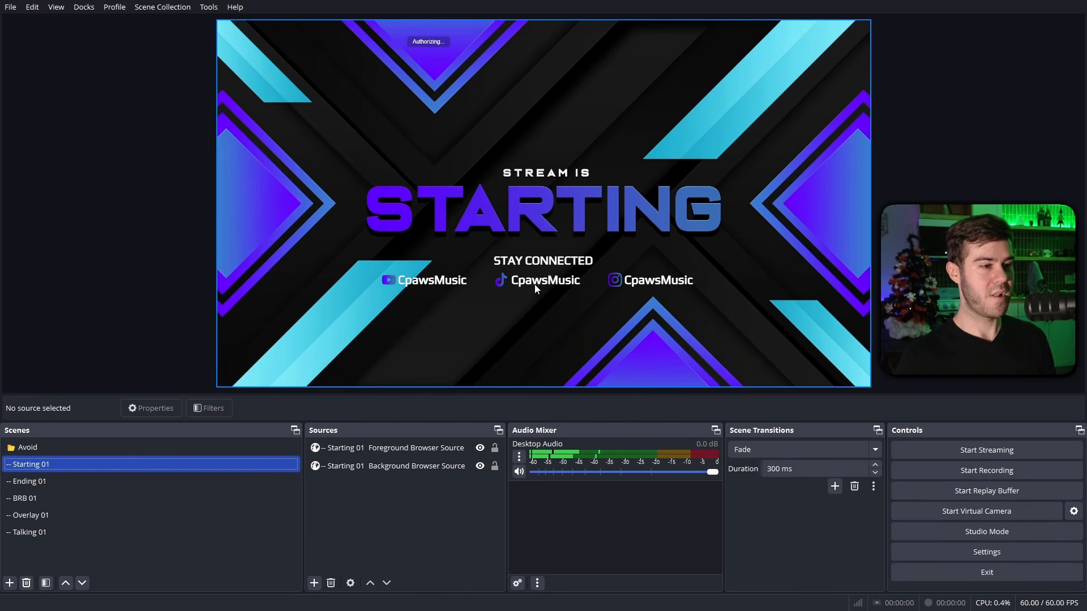
pyautogui.click(87, 481)
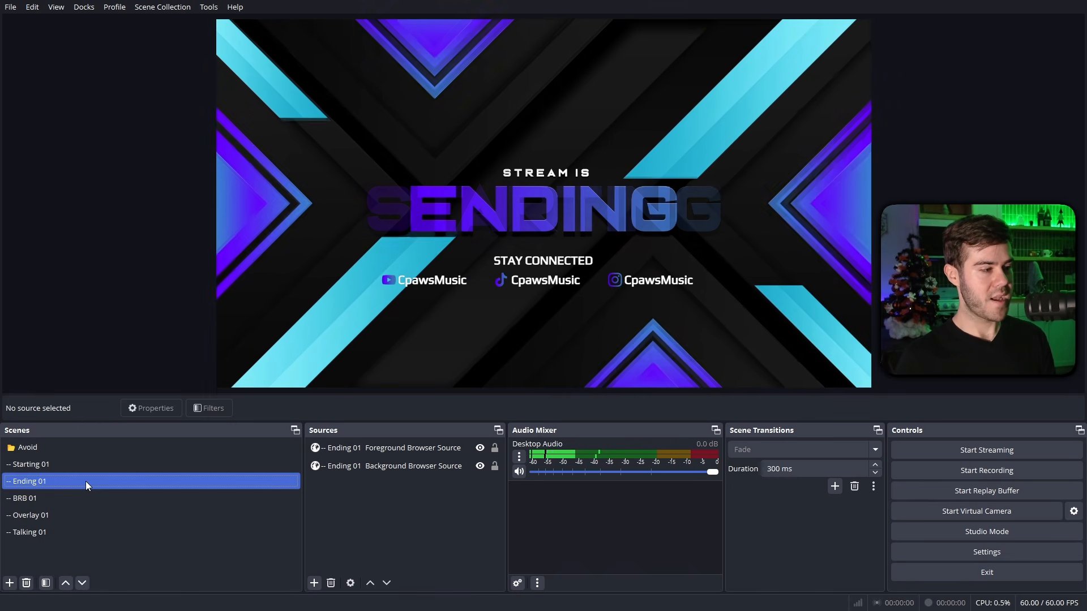
pyautogui.click(83, 498)
pyautogui.click(85, 513)
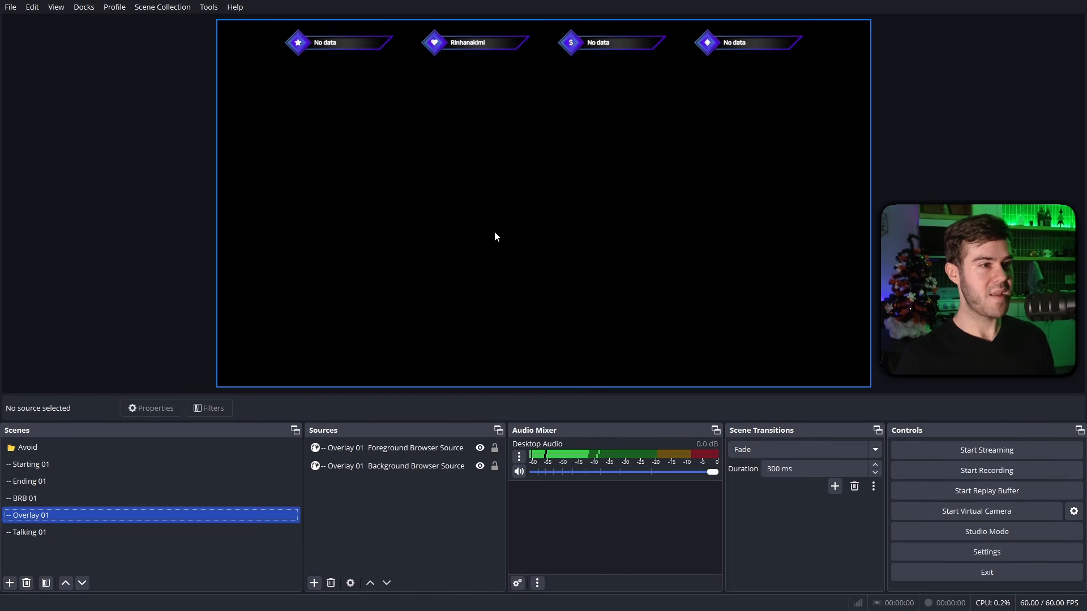
pyautogui.click(89, 531)
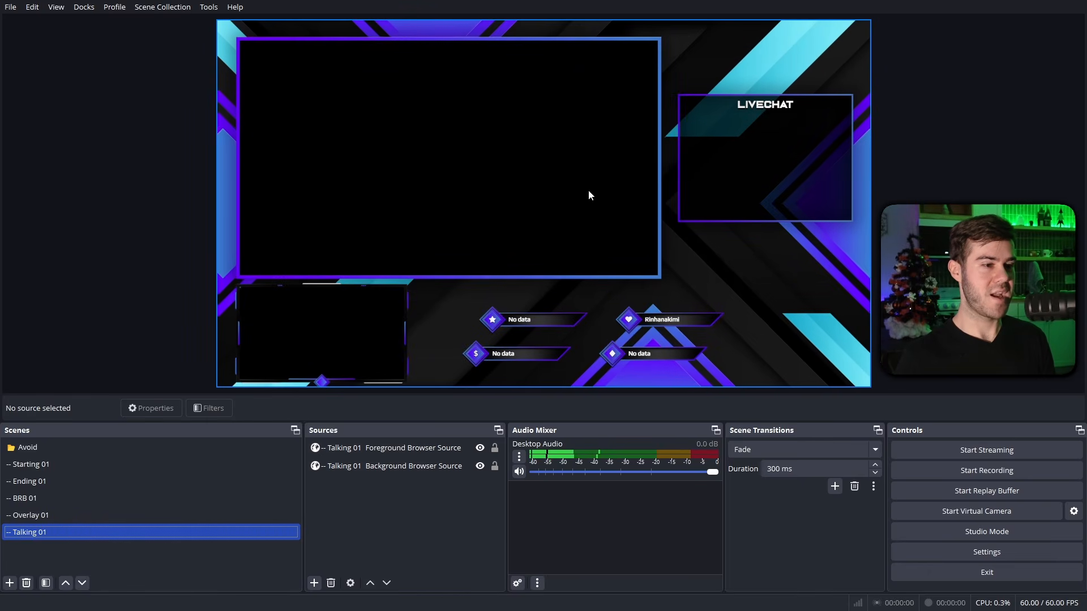
pyautogui.click(95, 515)
pyautogui.click(94, 531)
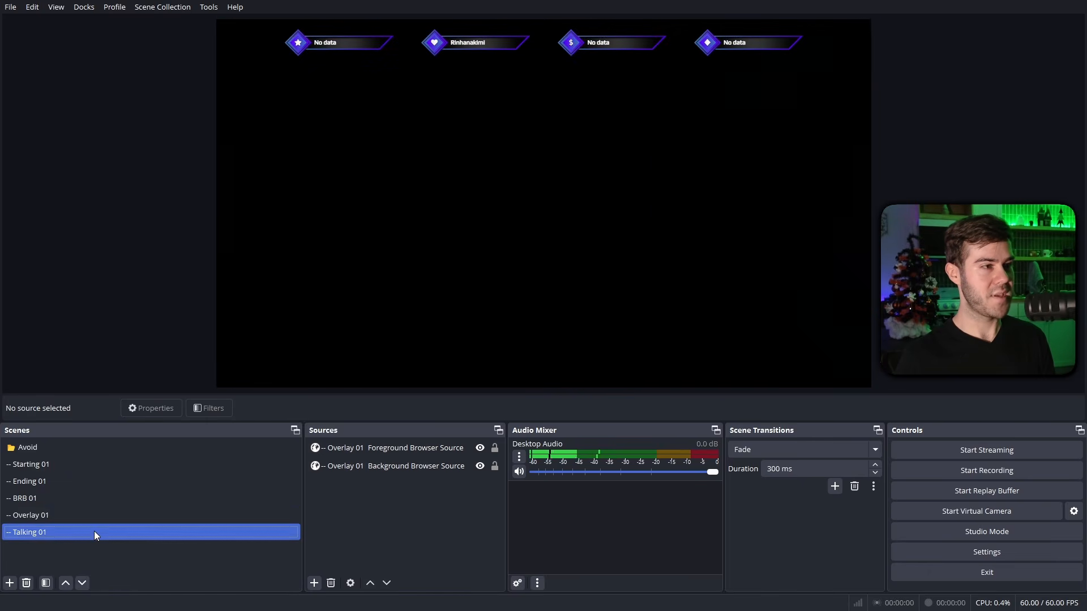
pyautogui.click(99, 512)
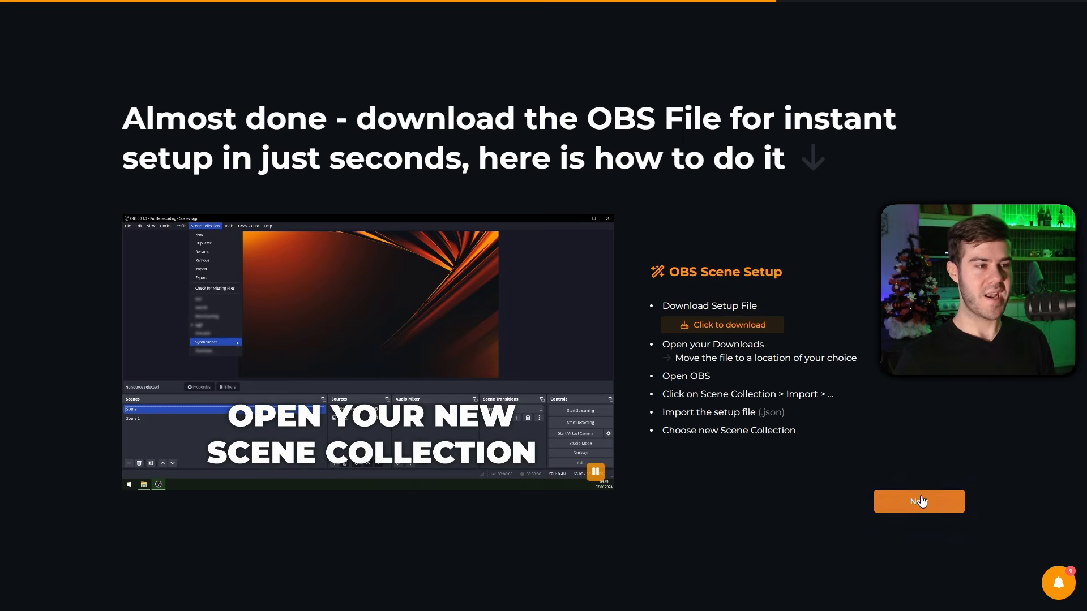
# Return to the OWN3D setup in the browser, continue to the transition instructions and highlight the 1200 ms transition point
pyautogui.click(922, 501)
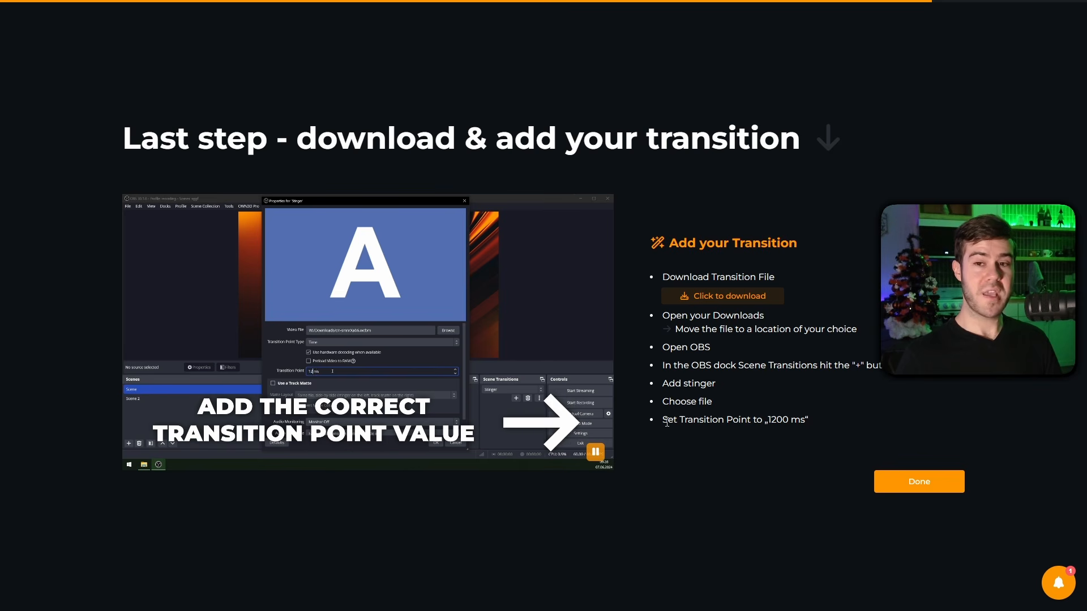
pyautogui.moveTo(668, 419); pyautogui.dragTo(811, 423)
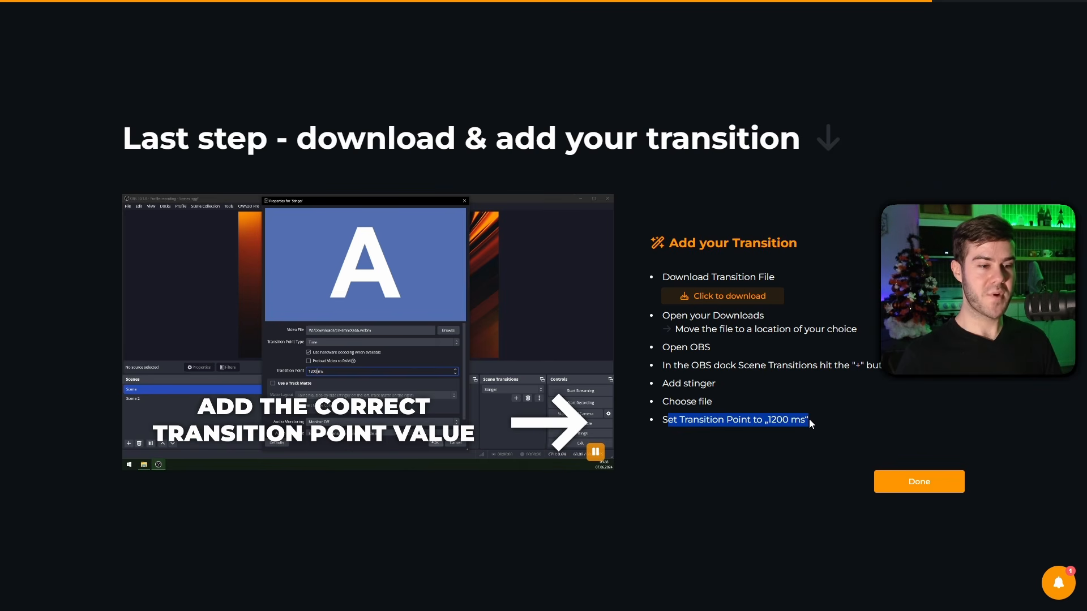
pyautogui.doubleClick(774, 420)
pyautogui.moveTo(797, 421); pyautogui.dragTo(805, 420)
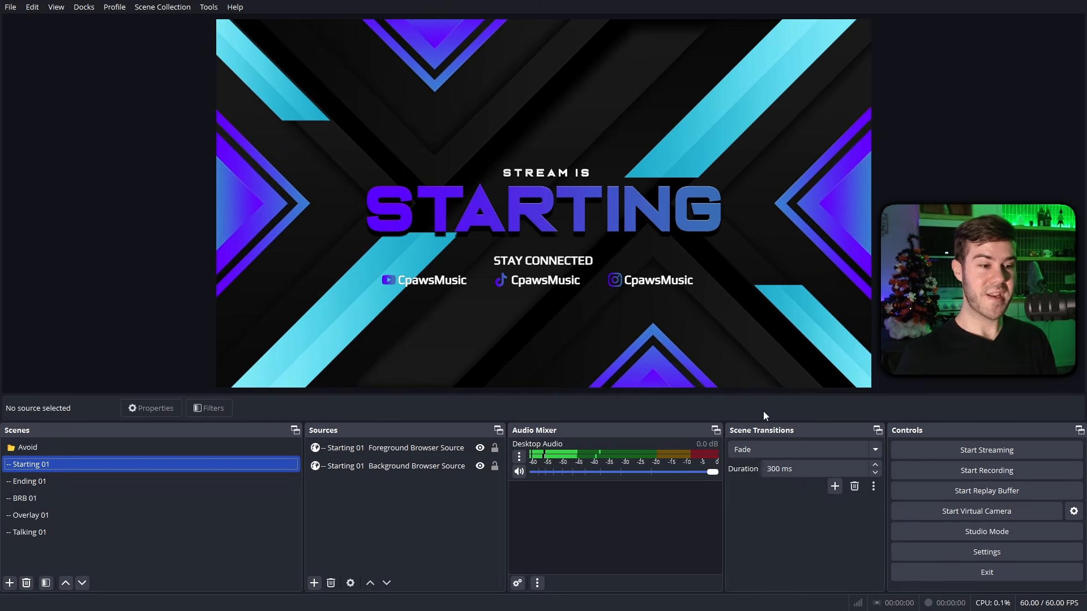
# In OBS Studio, add a Stinger scene transition and choose transition (2).webm from Downloads as its video file
pyautogui.click(835, 487)
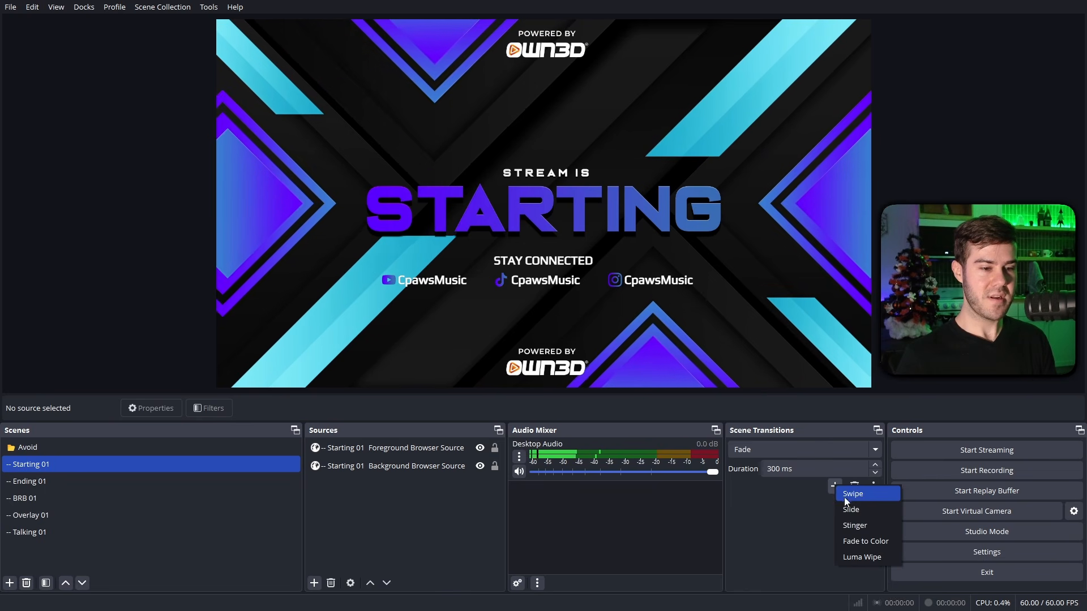
pyautogui.click(854, 526)
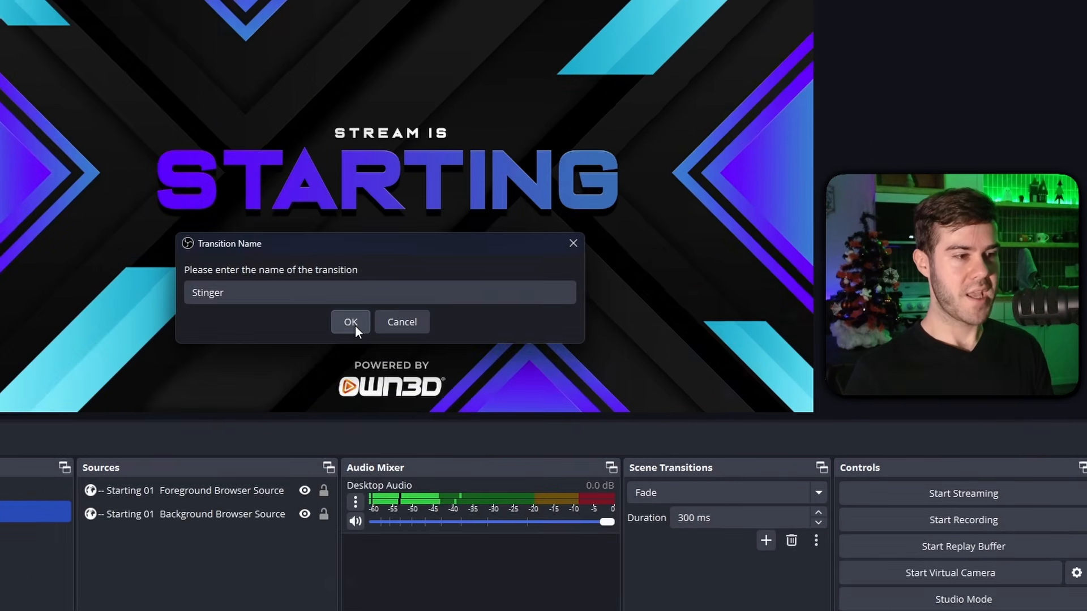
pyautogui.click(355, 325)
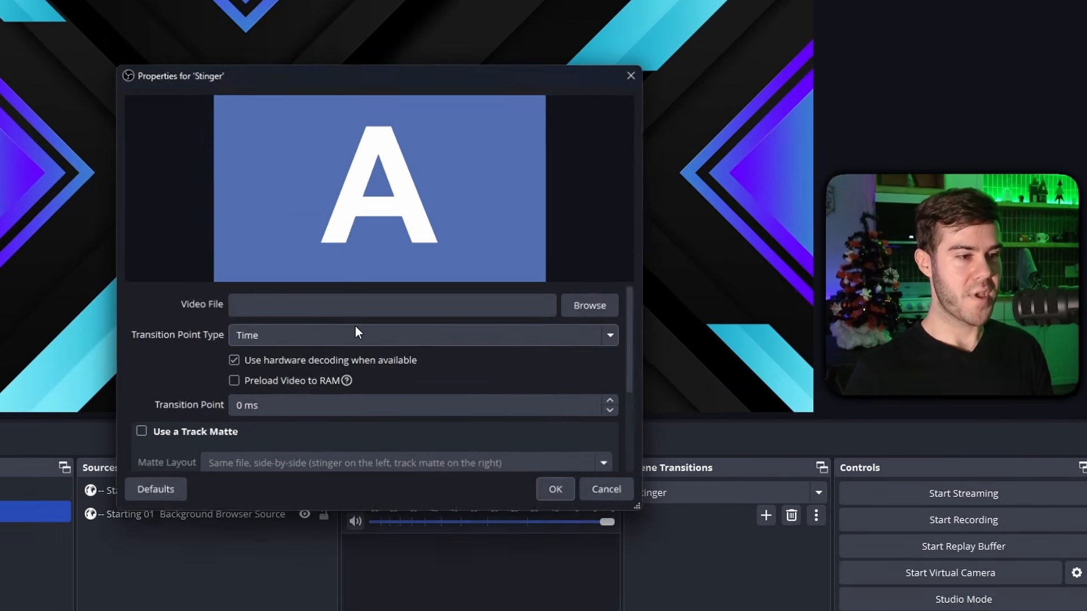
pyautogui.click(591, 304)
pyautogui.doubleClick(299, 253)
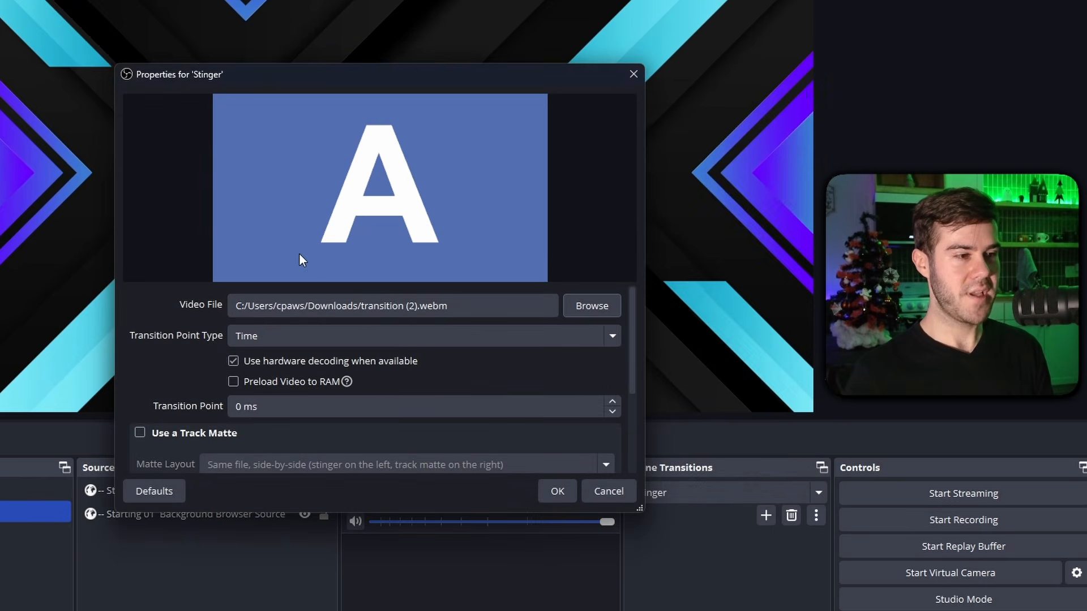
# Set the Stinger's transition point to 1200 ms and save its properties
pyautogui.scroll(-2, 339, 379)
pyautogui.doubleClick(240, 365)
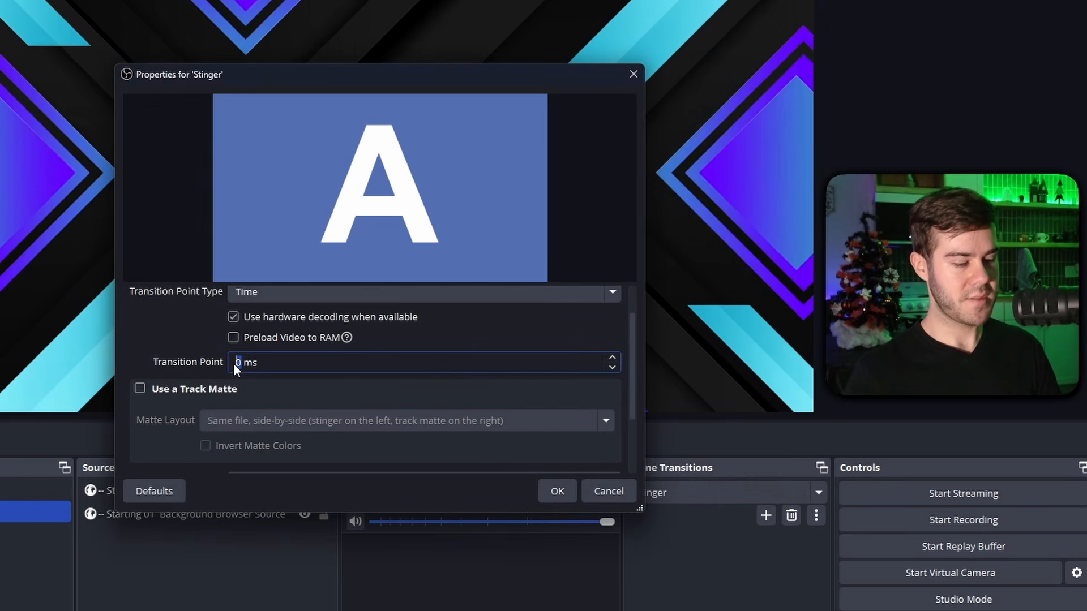
pyautogui.write('1200')
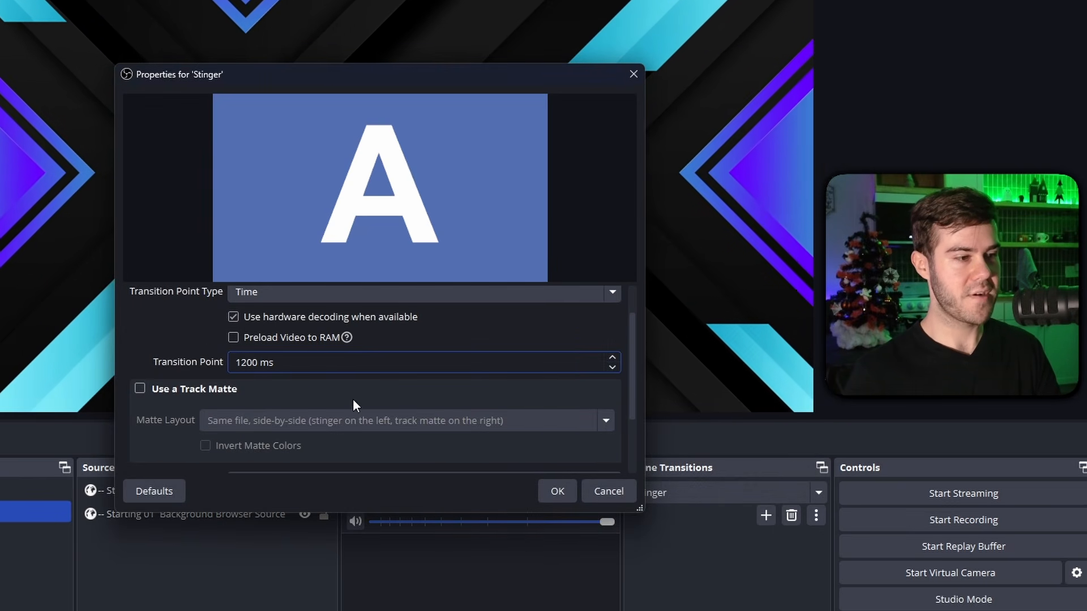
pyautogui.click(552, 491)
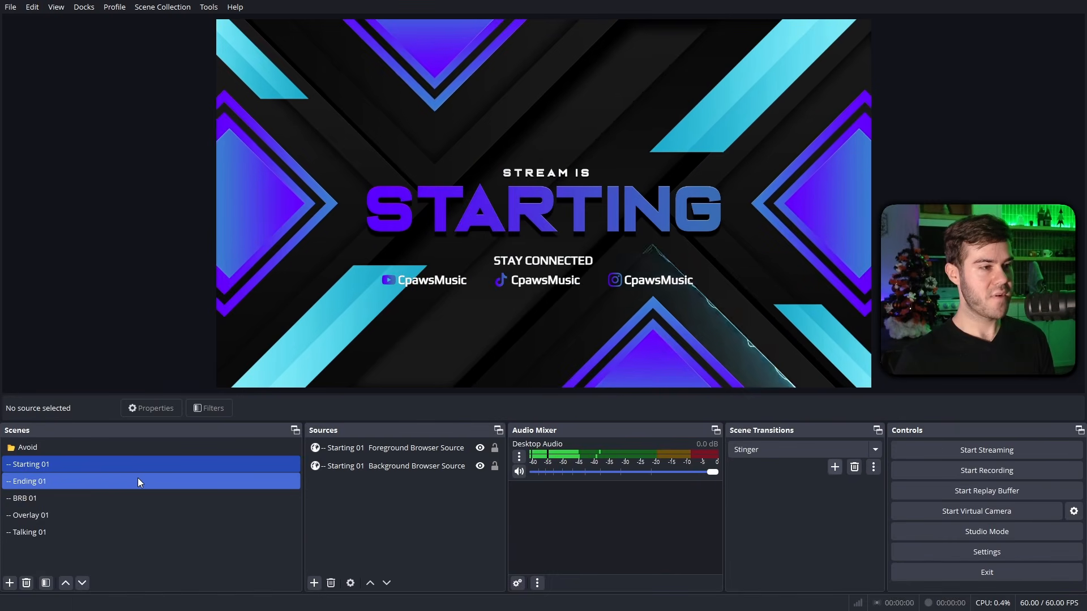
# Test the Stinger by switching to Ending 01 and Overlay 01, and finish the OWN3D setup in the browser
pyautogui.click(127, 482)
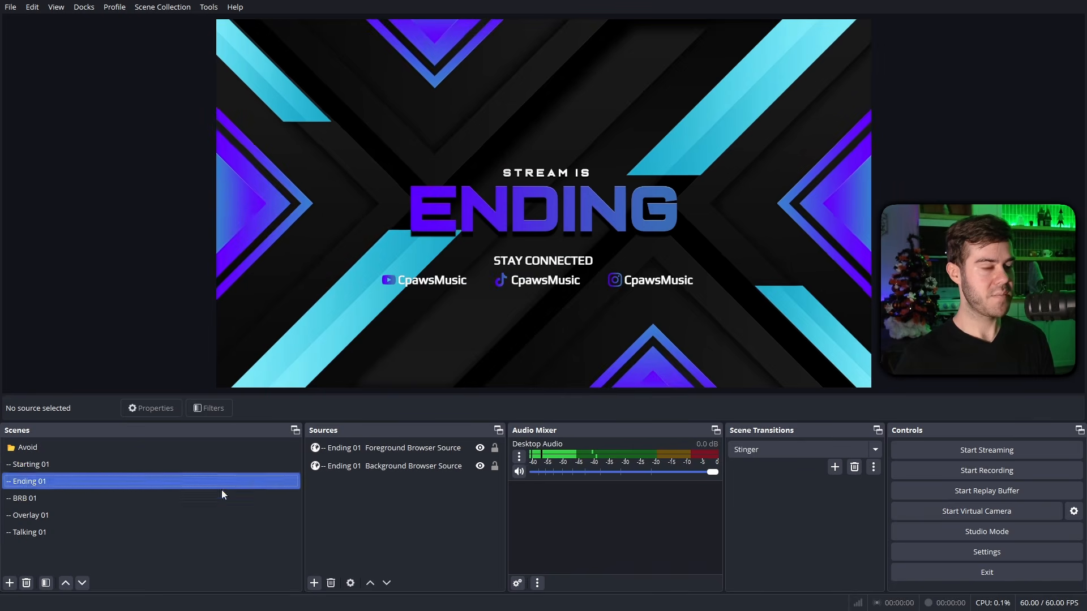
pyautogui.click(159, 513)
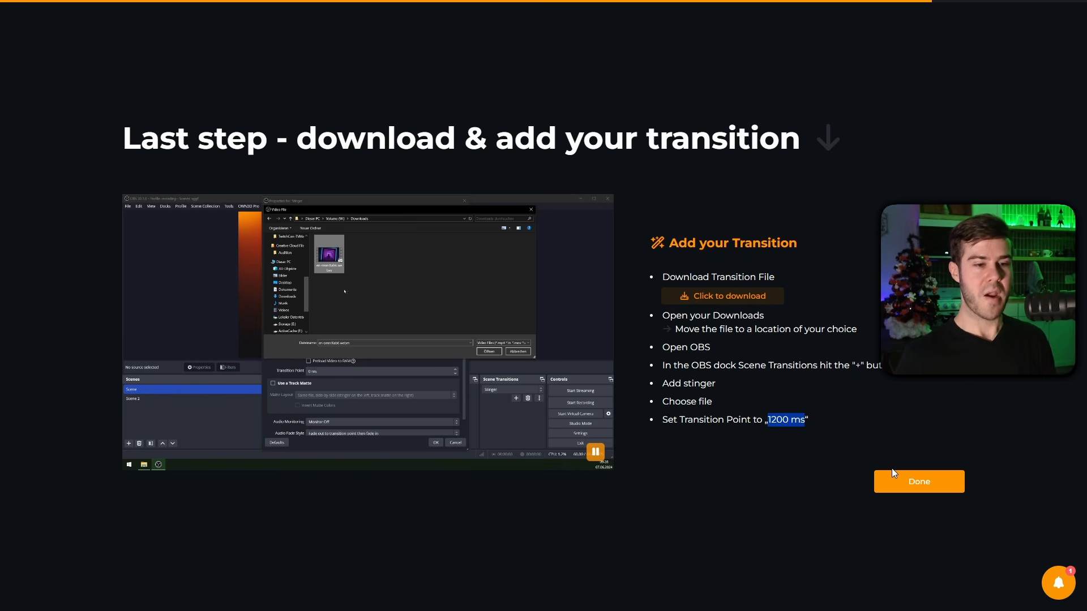
pyautogui.click(912, 481)
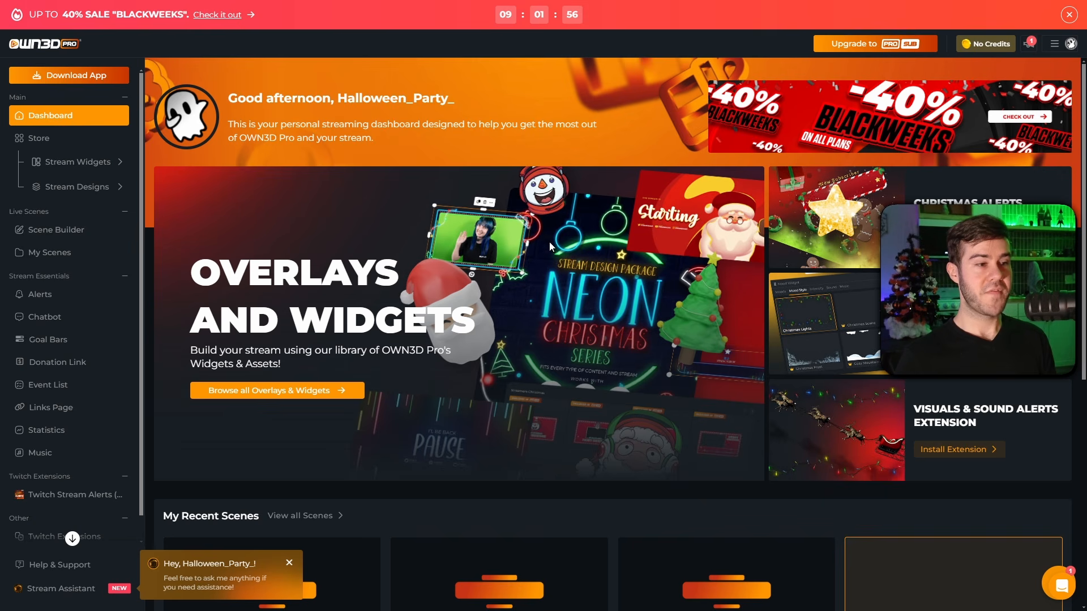
# Look over the OWN3D Pro dashboard, including the recent Avoid scenes and the available streaming tools
pyautogui.scroll(-4, 430, 327)
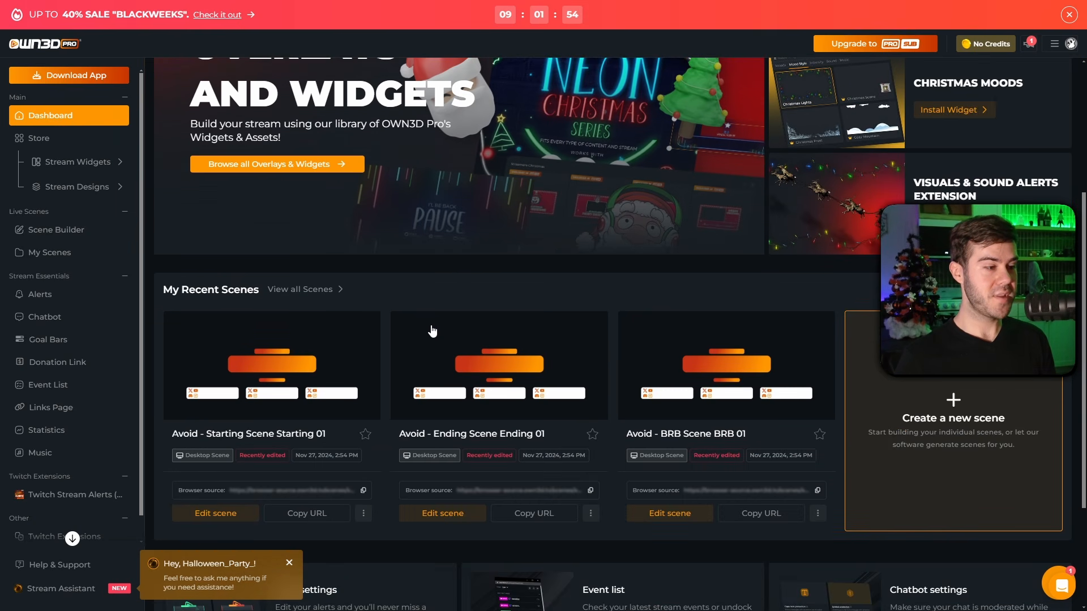
pyautogui.scroll(-2, 432, 330)
pyautogui.scroll(6, 525, 277)
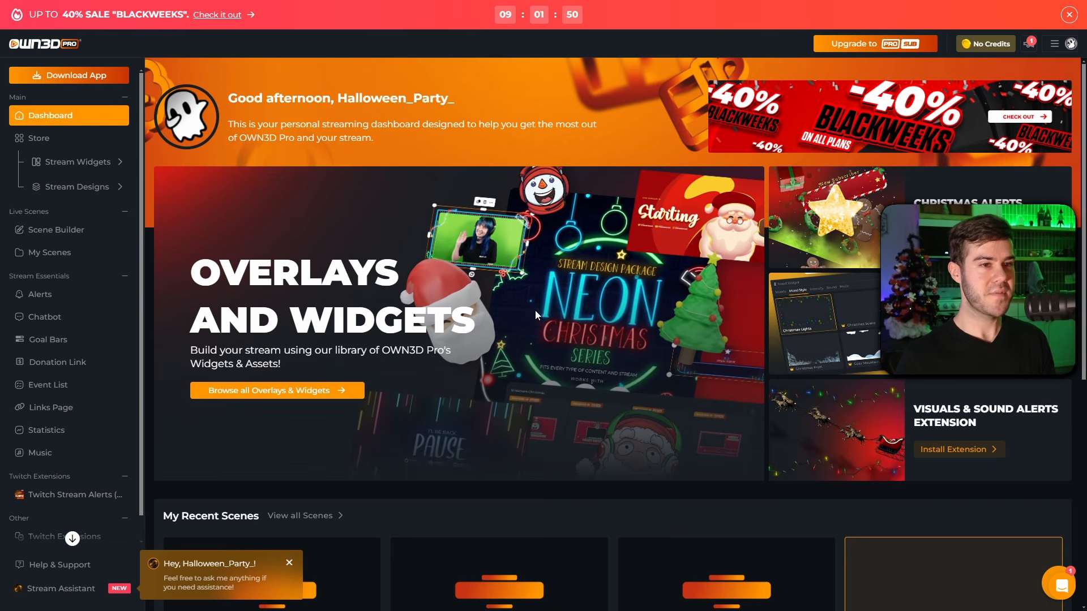
pyautogui.scroll(-2, 523, 300)
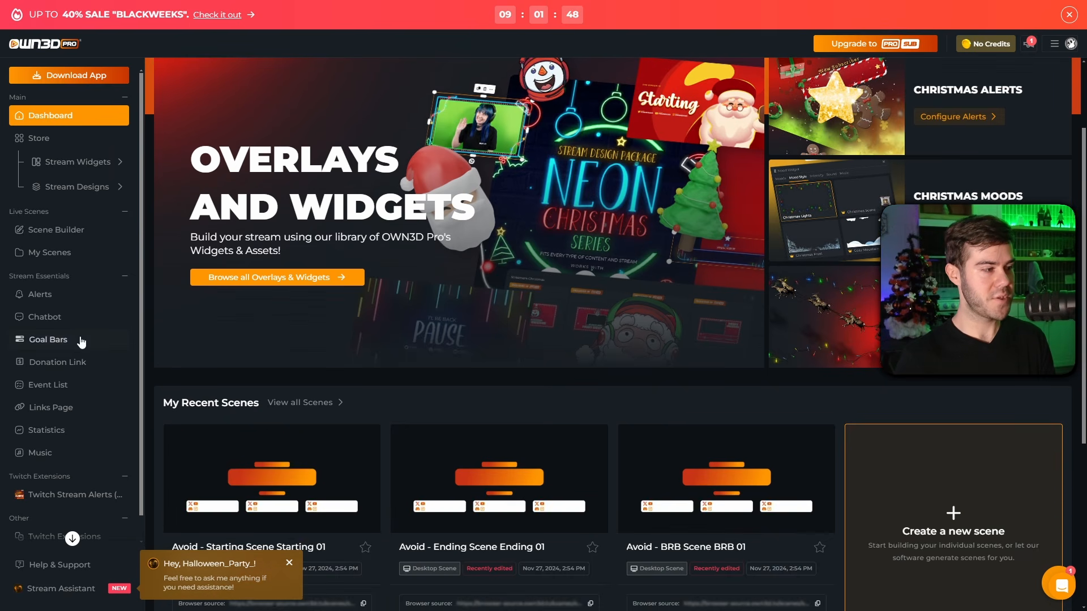
pyautogui.scroll(-5, 556, 278)
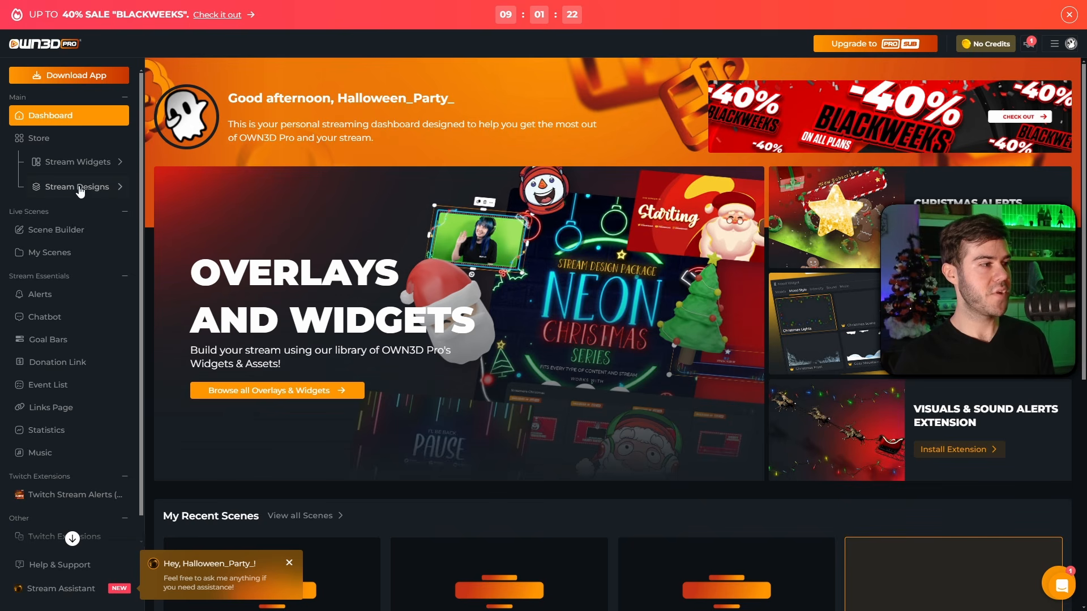
# Open the Stream Designs Packs in the store and browse the first page of overlay themes
pyautogui.moveTo(80, 186)
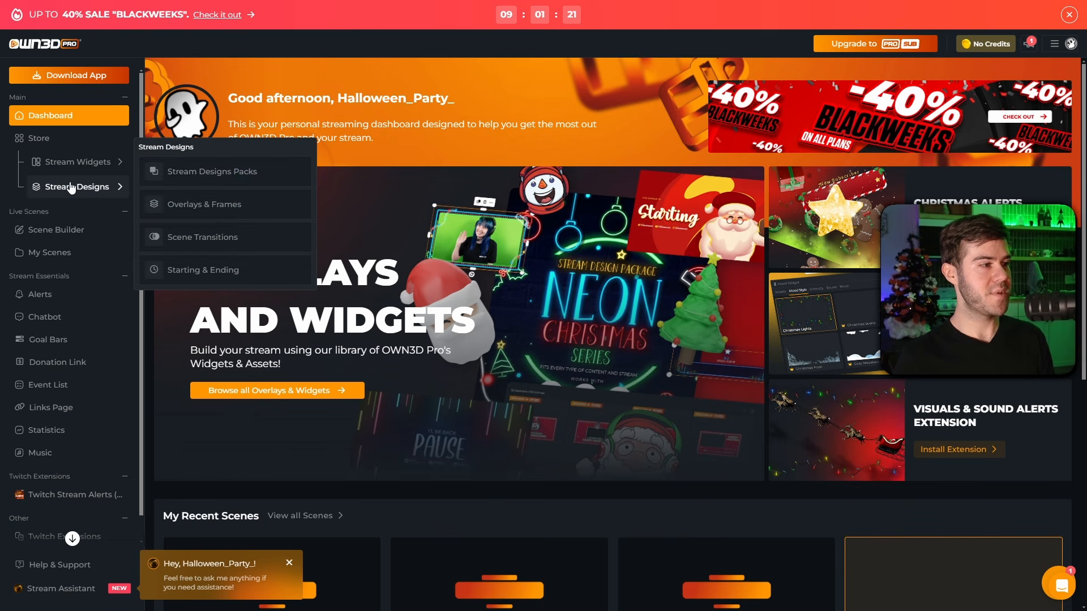
pyautogui.click(225, 172)
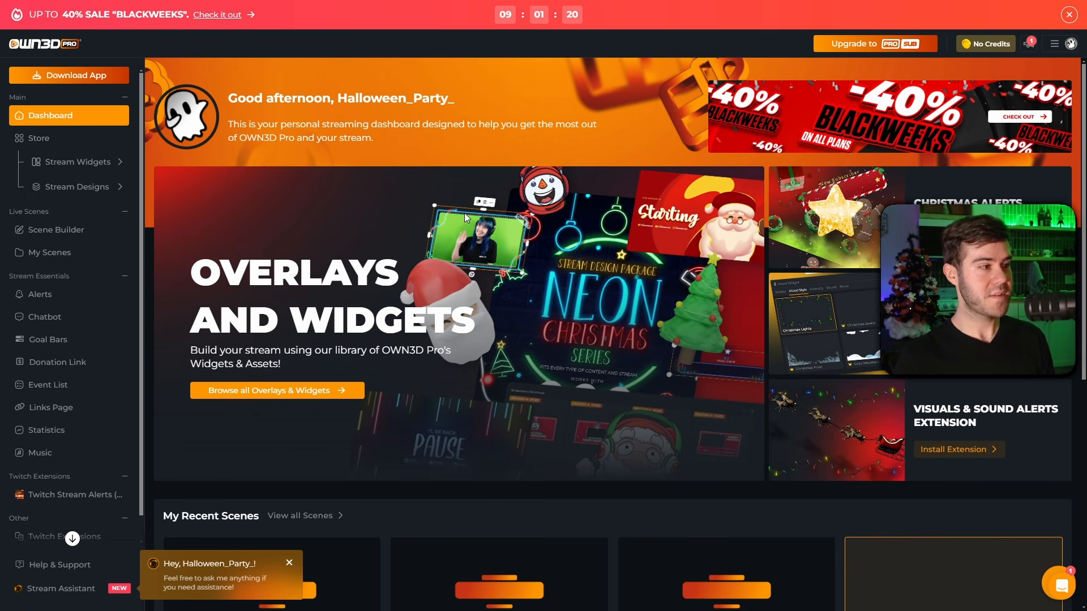
pyautogui.scroll(-6, 166, 197)
pyautogui.scroll(-5, 165, 197)
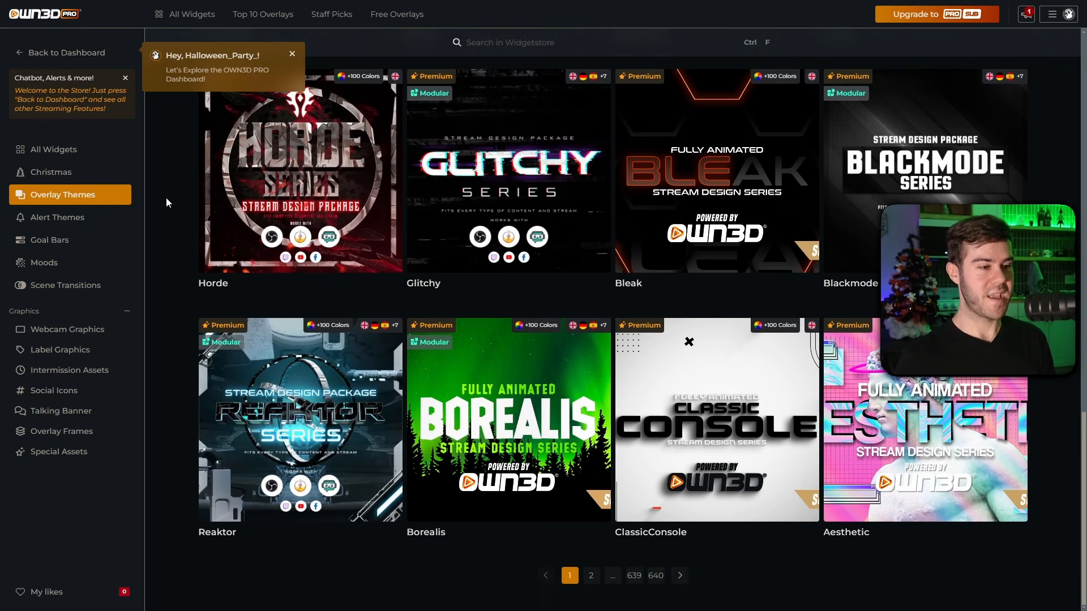
pyautogui.moveTo(951, 419)
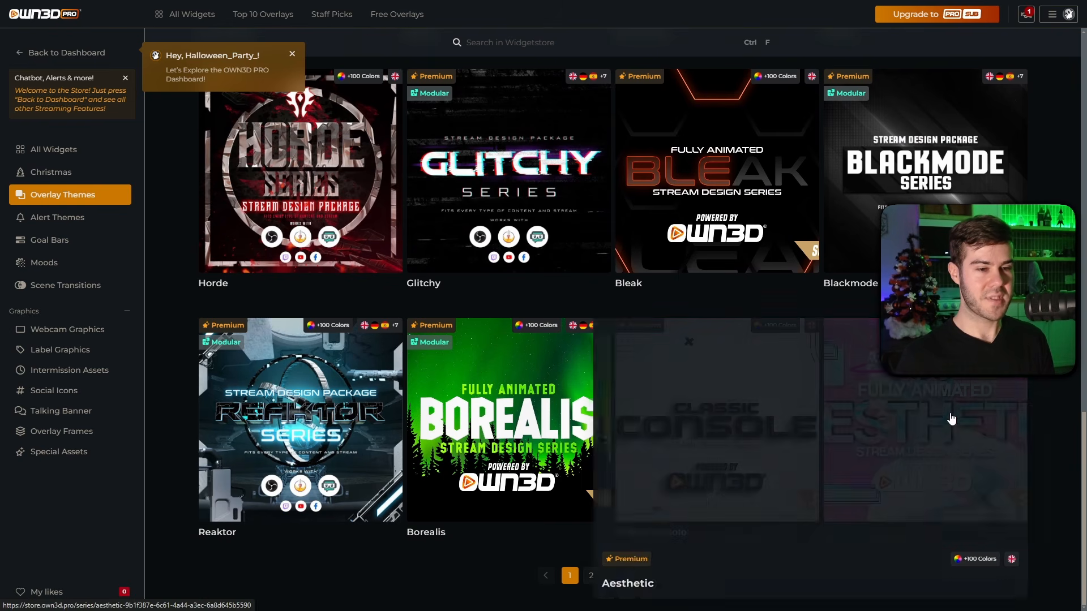
pyautogui.scroll(3, 952, 418)
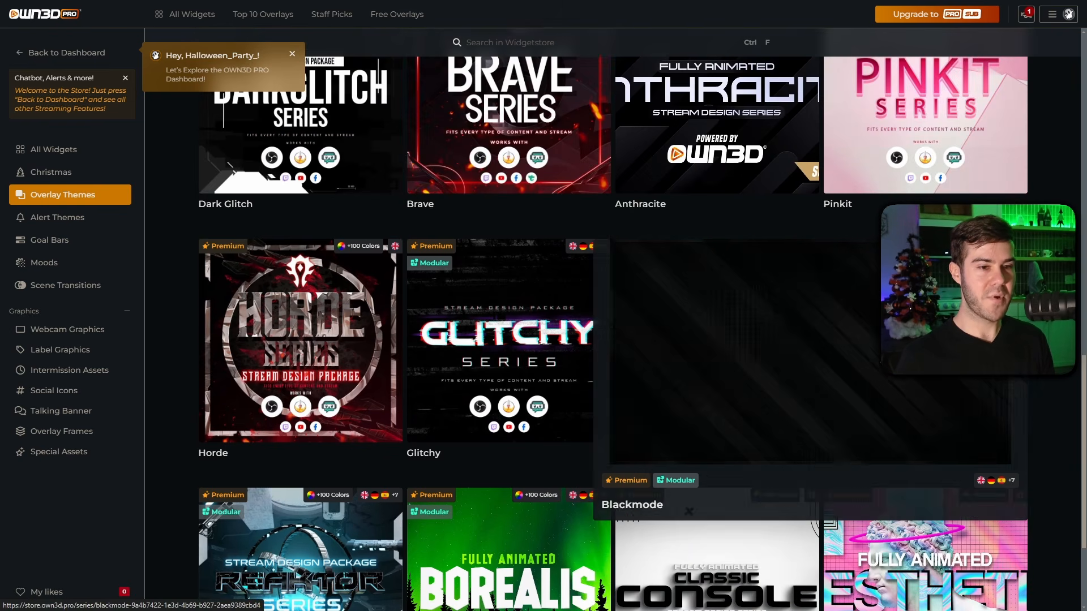
pyautogui.scroll(5, 727, 403)
pyautogui.scroll(3, 727, 403)
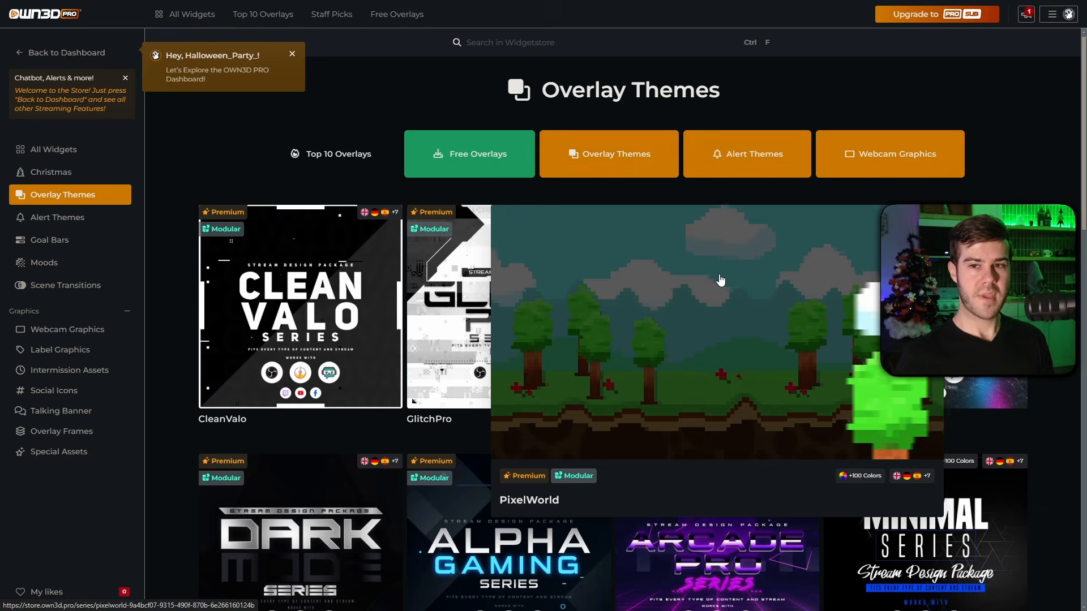
# Return to the dashboard, open the Avoid folder in My Scenes and look over its scenes
pyautogui.click(79, 54)
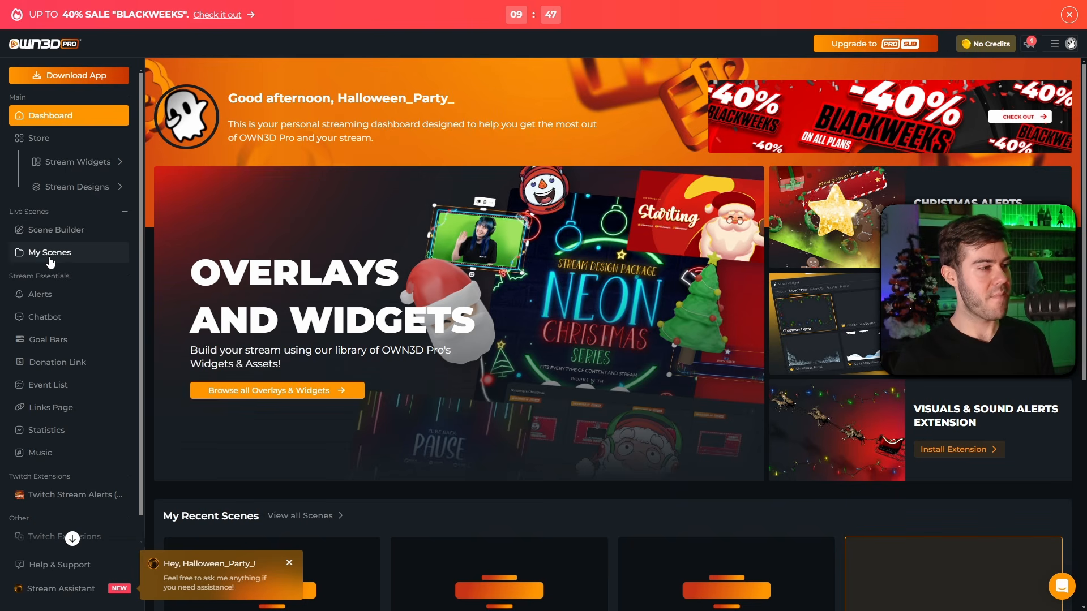
pyautogui.click(65, 258)
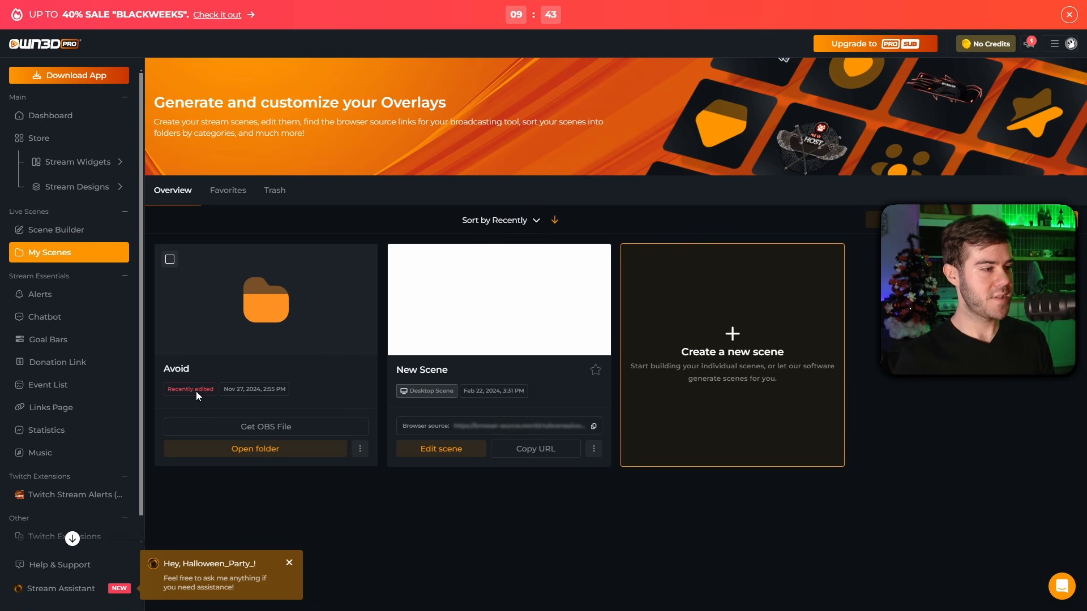
pyautogui.click(244, 303)
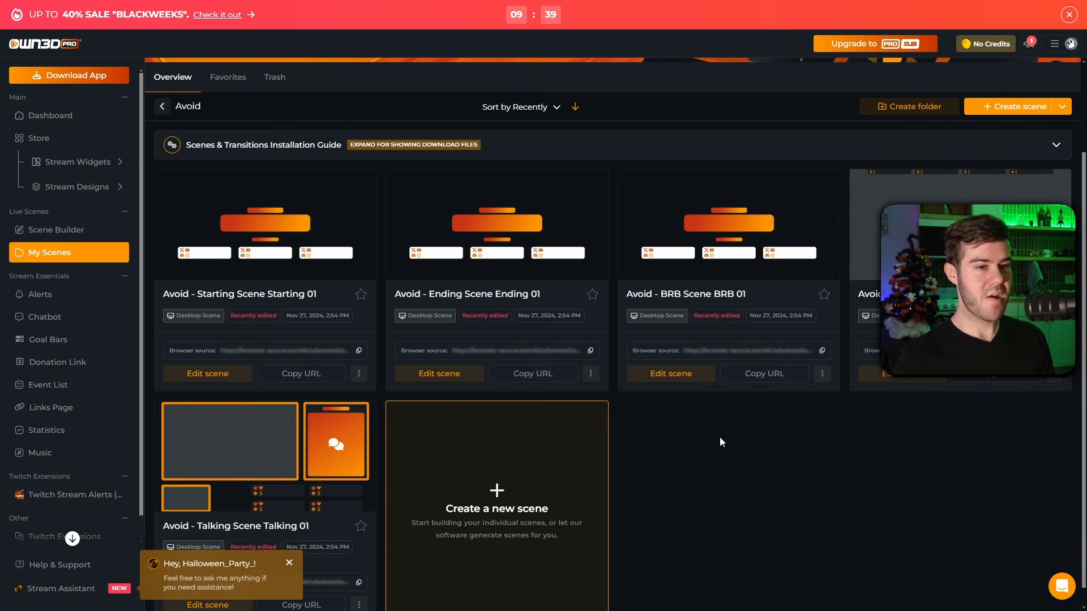
pyautogui.scroll(-1, 736, 433)
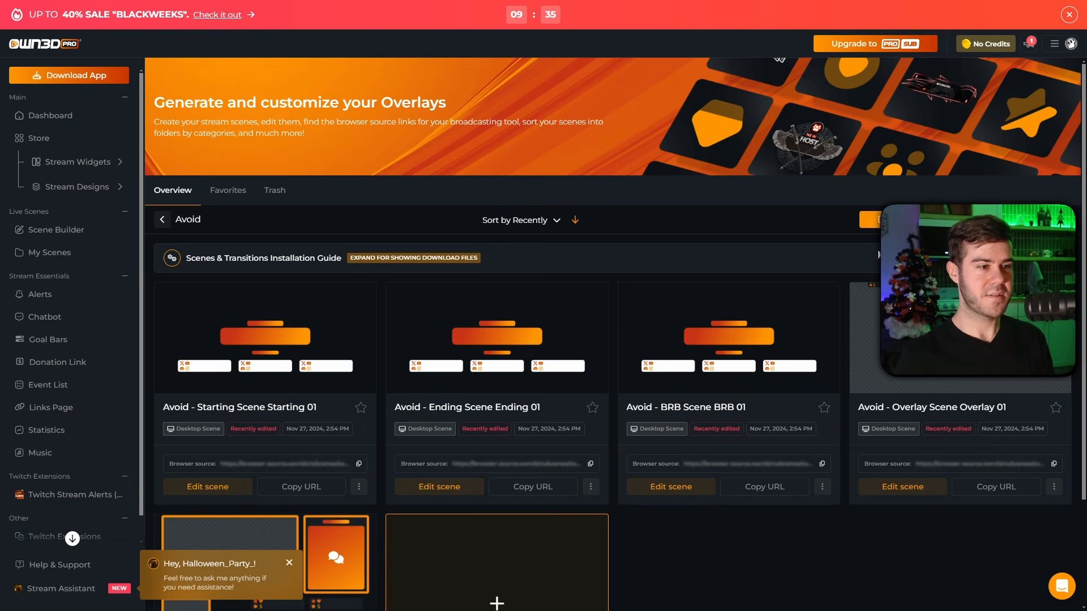
# Open the Avoid Overlay 01 scene for editing and hide the Alert Box, Cheer, Donation, Follower and Subscriber layers
pyautogui.click(903, 483)
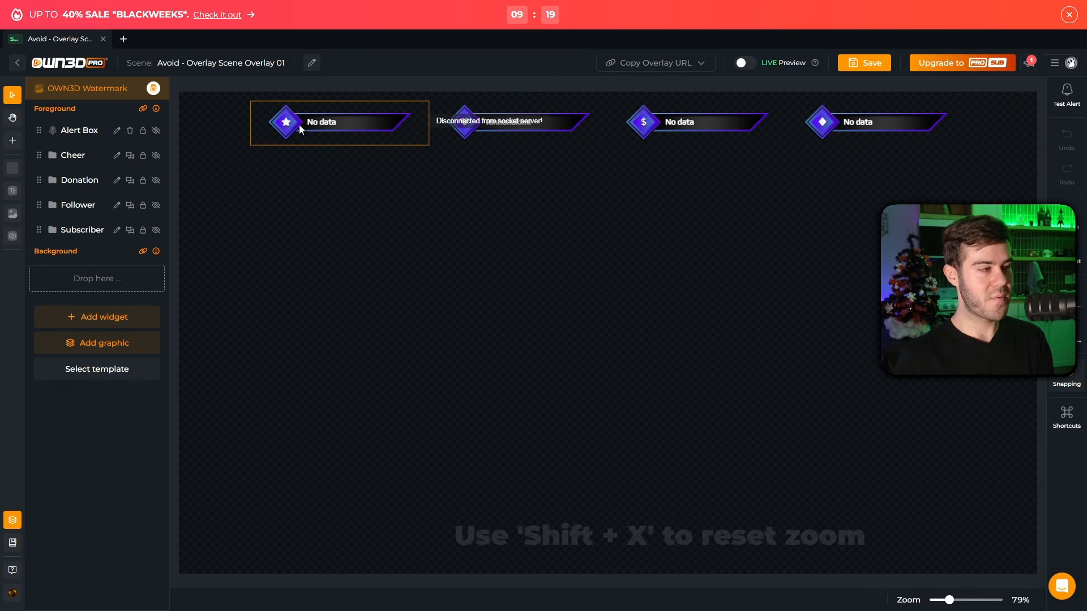
pyautogui.click(156, 155)
pyautogui.click(157, 181)
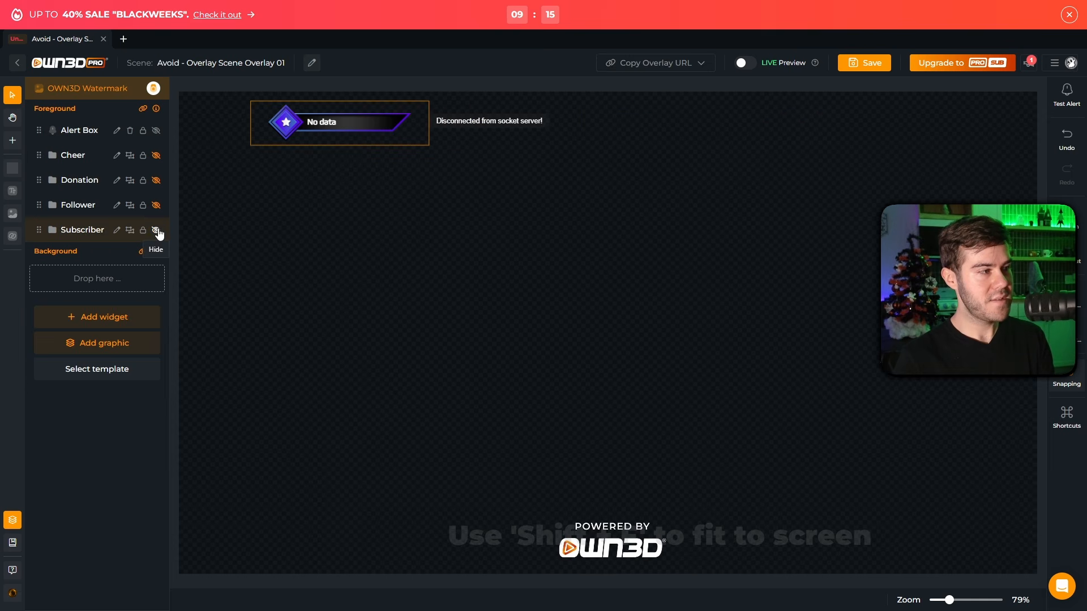
pyautogui.click(156, 230)
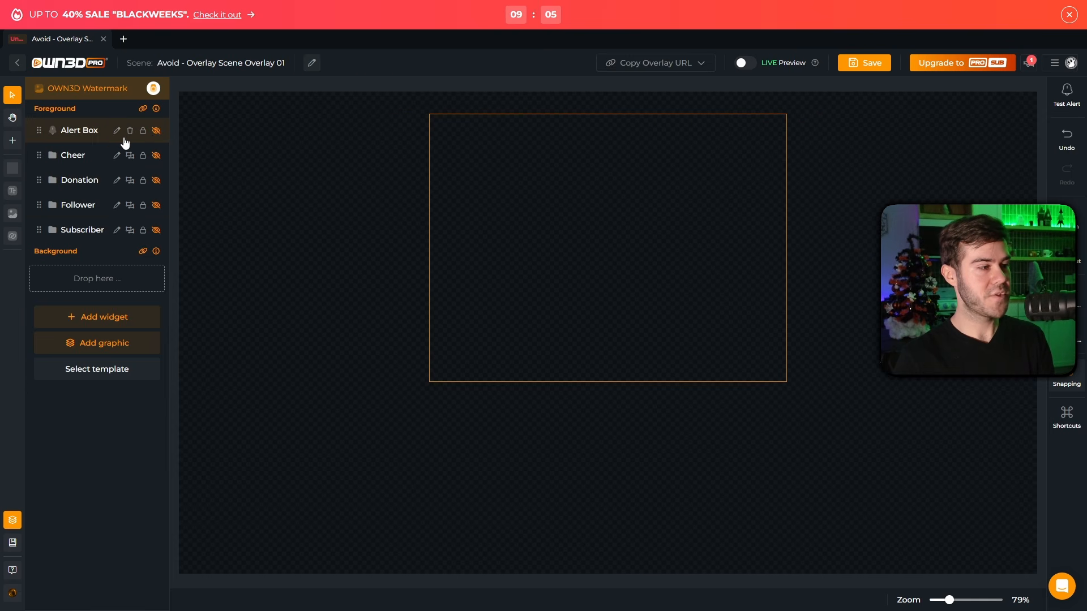
# Add a free Avoid webcam frame from the media library's webcam styles and place it, scaled down, near the scene's right edge
pyautogui.click(106, 351)
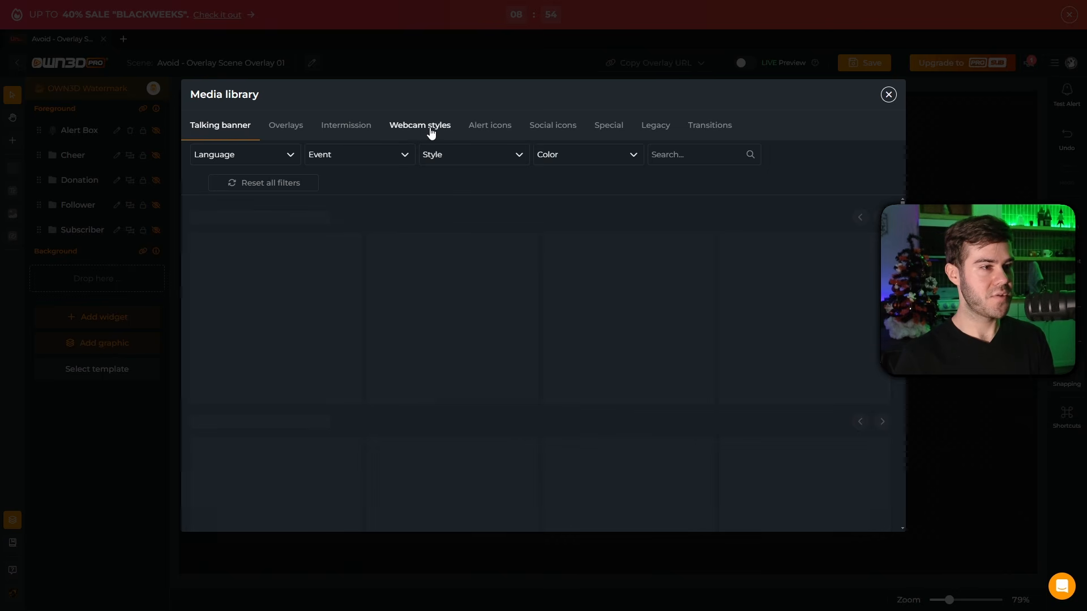
pyautogui.scroll(-7, 413, 298)
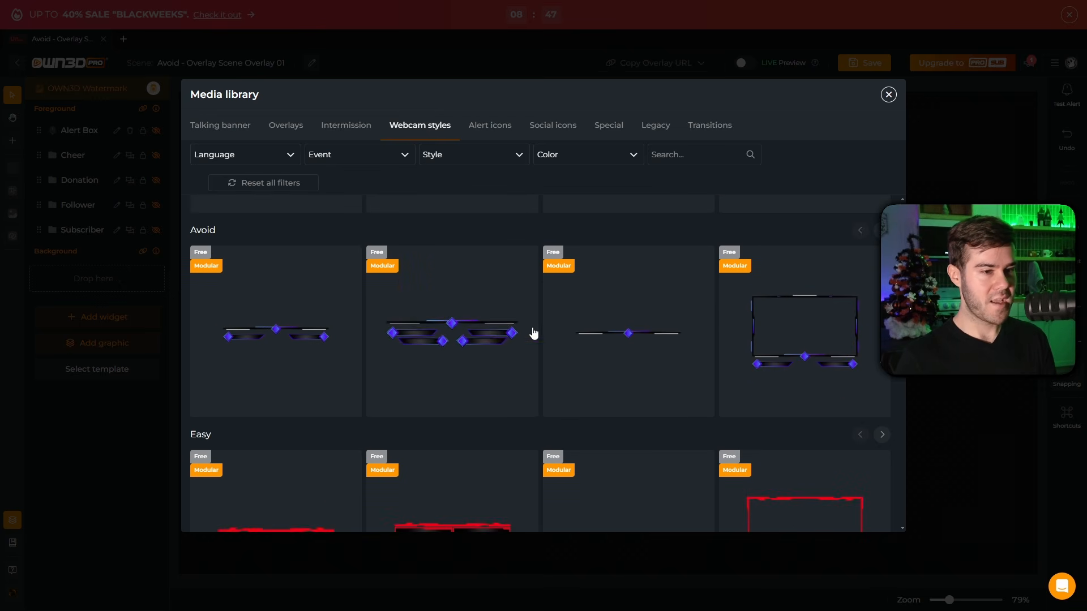
pyautogui.click(880, 230)
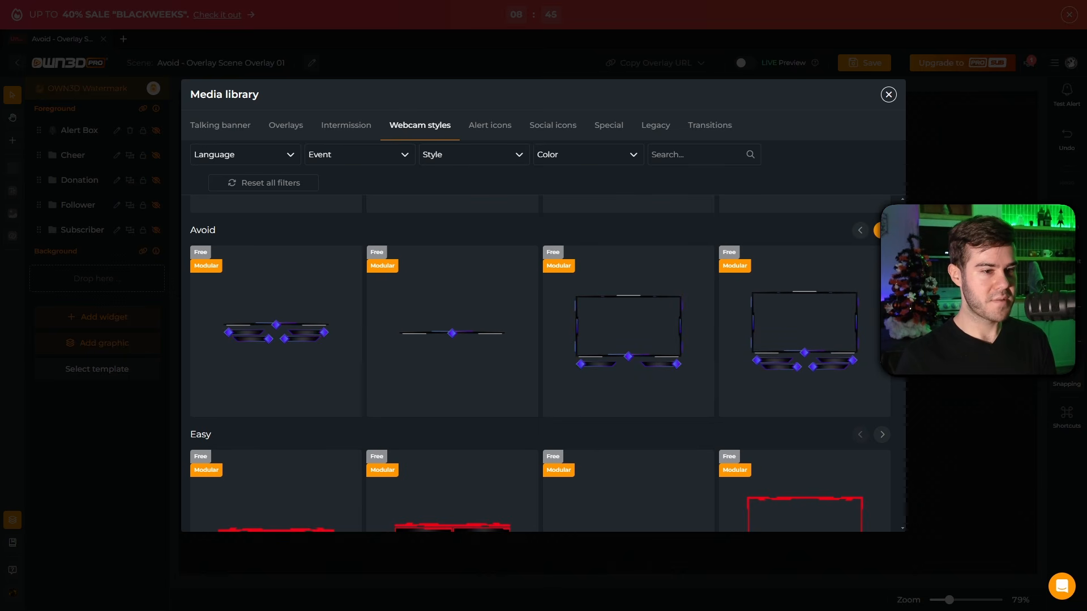
pyautogui.click(880, 230)
pyautogui.click(798, 336)
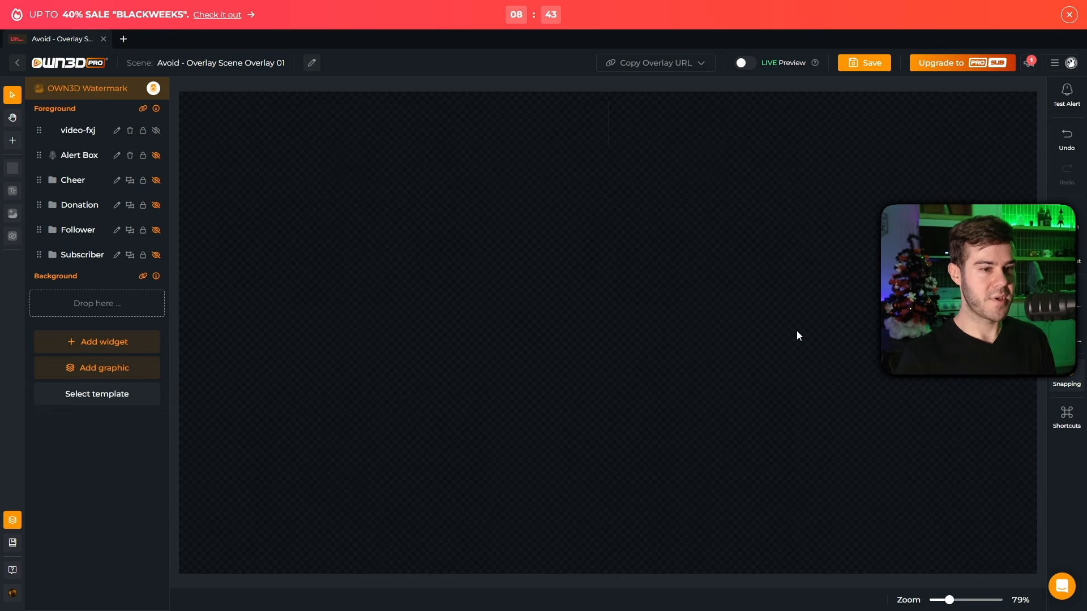
pyautogui.moveTo(640, 344); pyautogui.dragTo(1016, 268)
pyautogui.moveTo(743, 199); pyautogui.dragTo(824, 239)
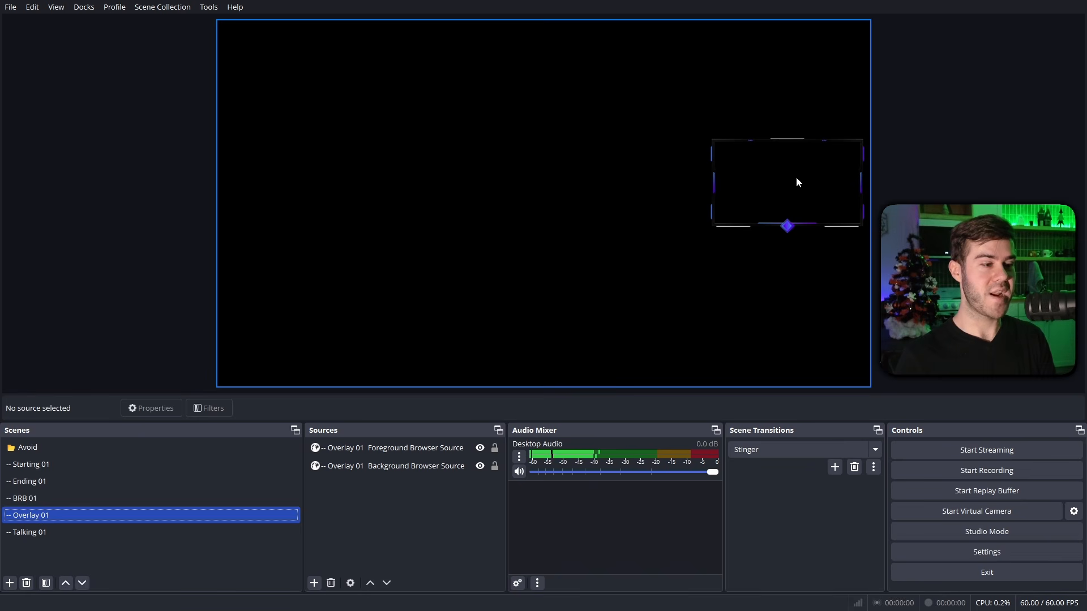
# In OBS Studio, add a Video Capture Device source named WEBCAM to Overlay 01, using the Integrated Camera device
pyautogui.click(315, 583)
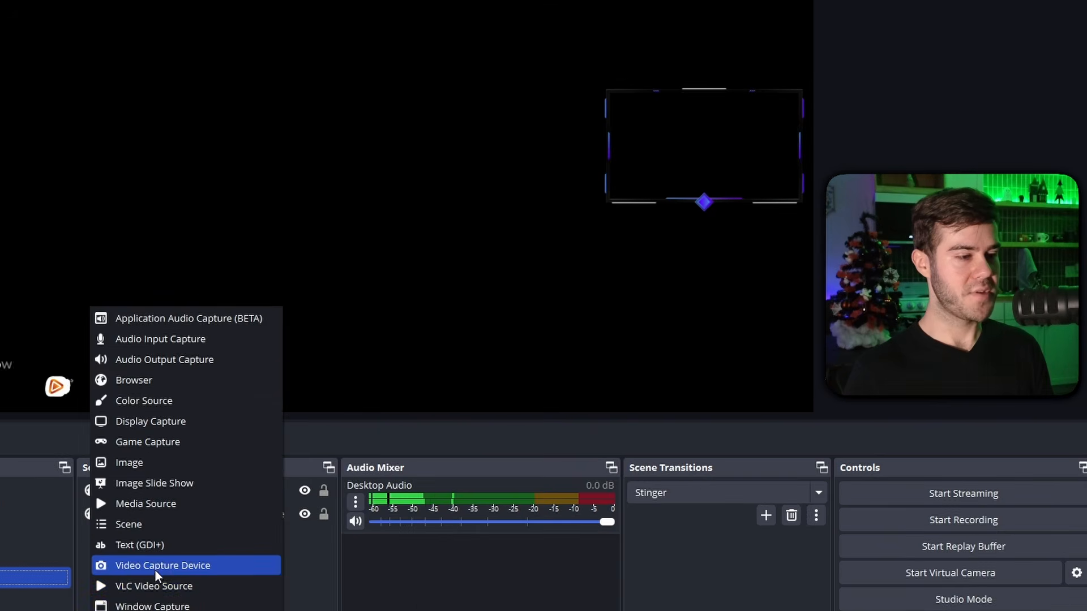
pyautogui.click(364, 504)
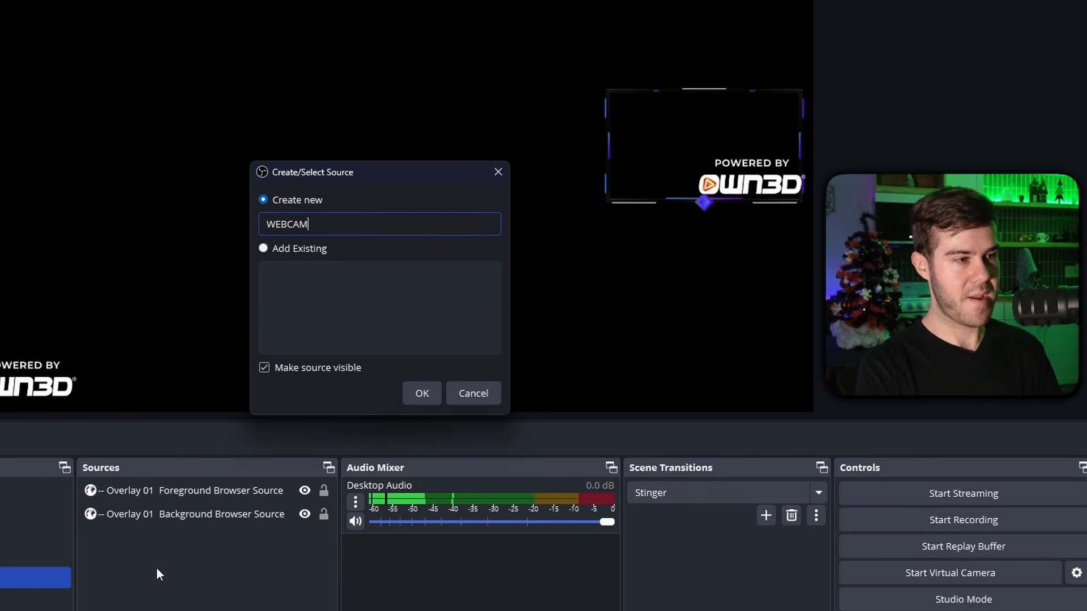
pyautogui.click(421, 393)
pyautogui.click(364, 306)
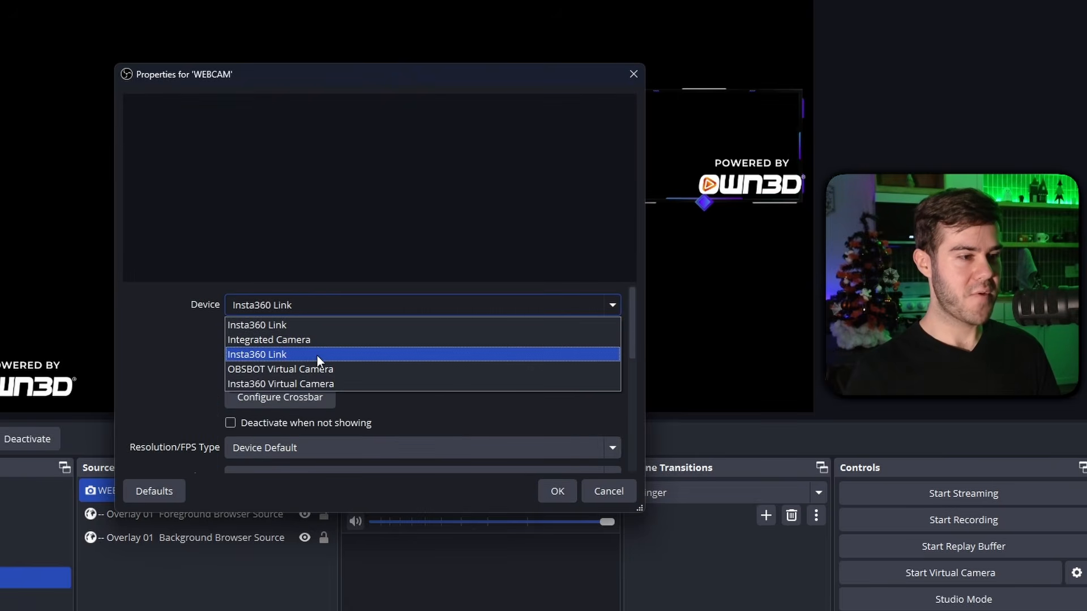
pyautogui.click(308, 340)
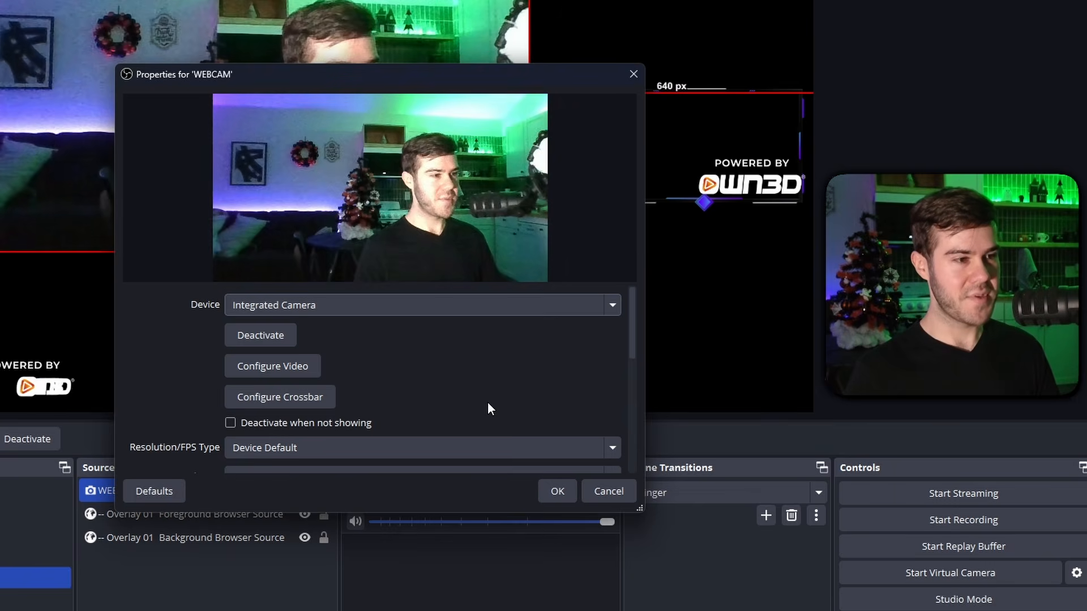
pyautogui.click(555, 492)
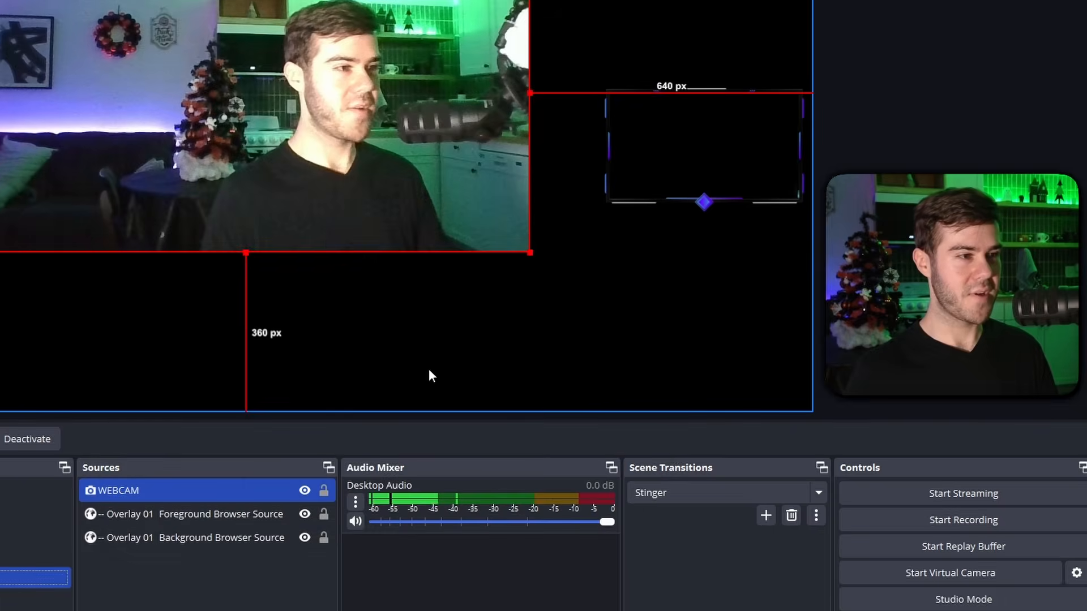
# Shift the webcam image toward the frame, then place WEBCAM beneath both Overlay 01 browser sources and lock those two
pyautogui.moveTo(237, 109); pyautogui.dragTo(487, 129)
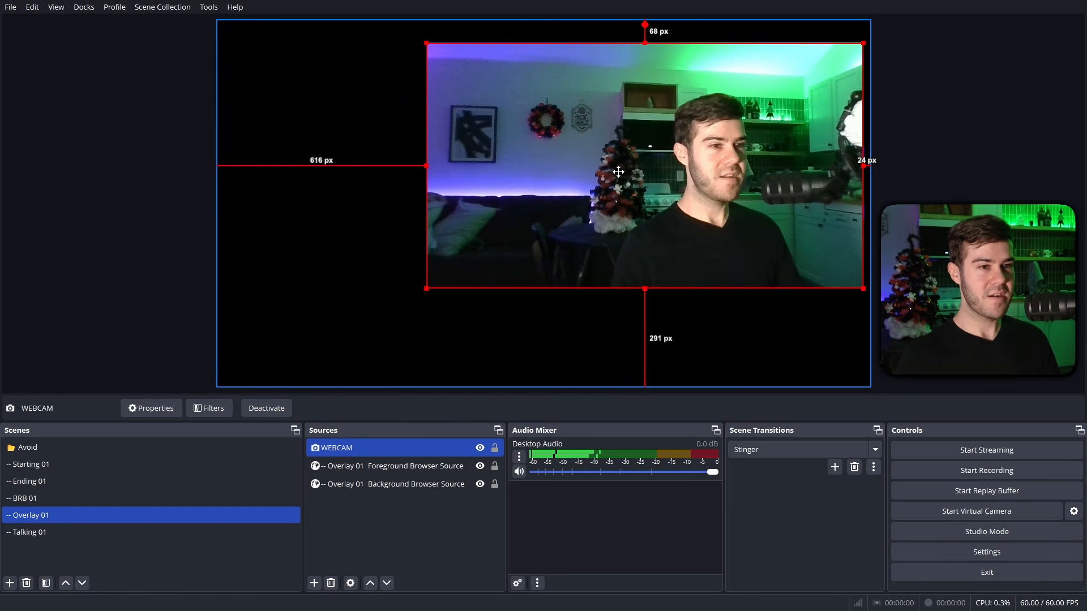
pyautogui.moveTo(618, 171); pyautogui.dragTo(619, 171)
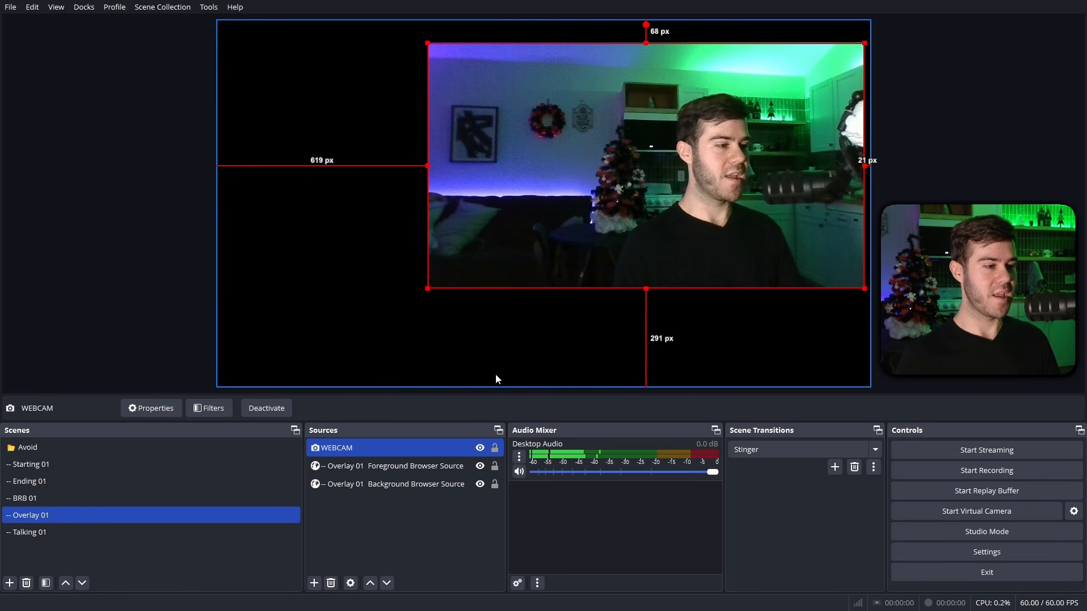
pyautogui.moveTo(356, 448); pyautogui.dragTo(362, 500)
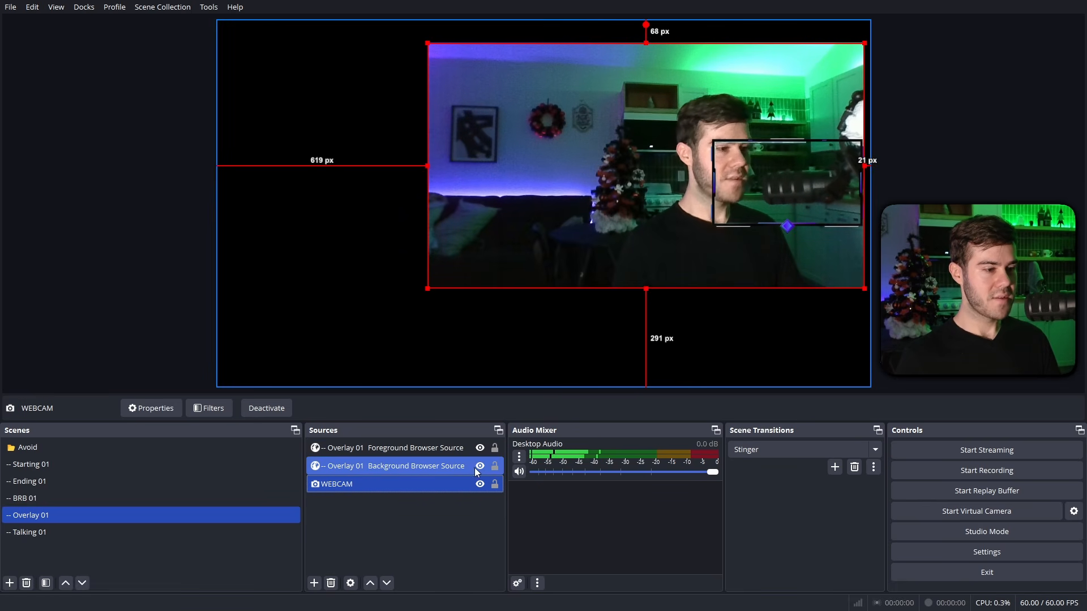
pyautogui.click(494, 449)
pyautogui.click(495, 466)
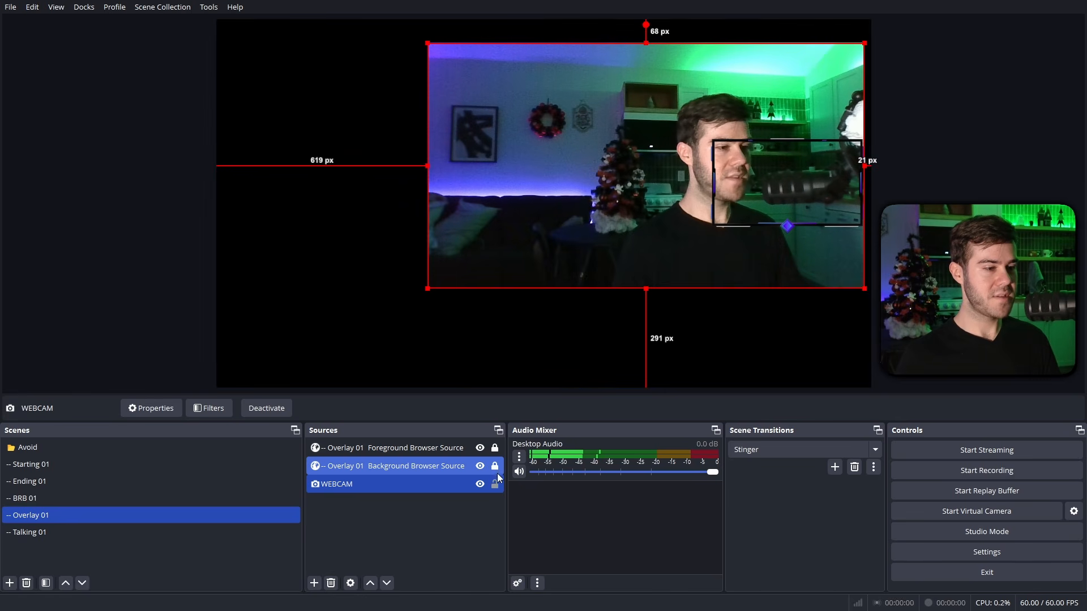
# Scale down the WEBCAM source and position it so that it fills the overlay's webcam frame
pyautogui.moveTo(427, 41); pyautogui.dragTo(744, 206)
pyautogui.moveTo(768, 273); pyautogui.dragTo(762, 204)
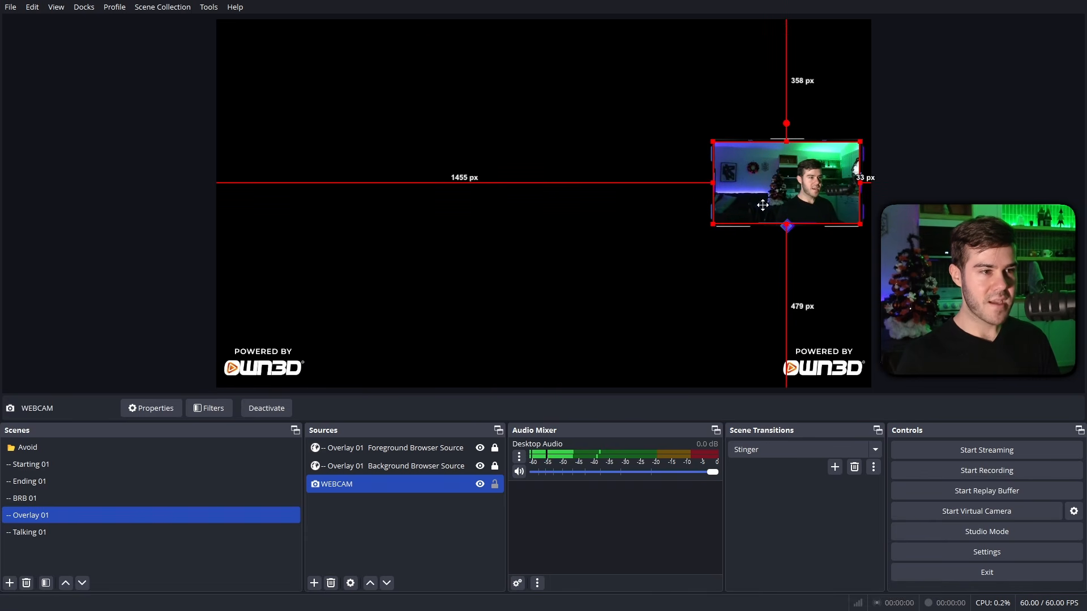
pyautogui.moveTo(860, 223); pyautogui.dragTo(859, 225)
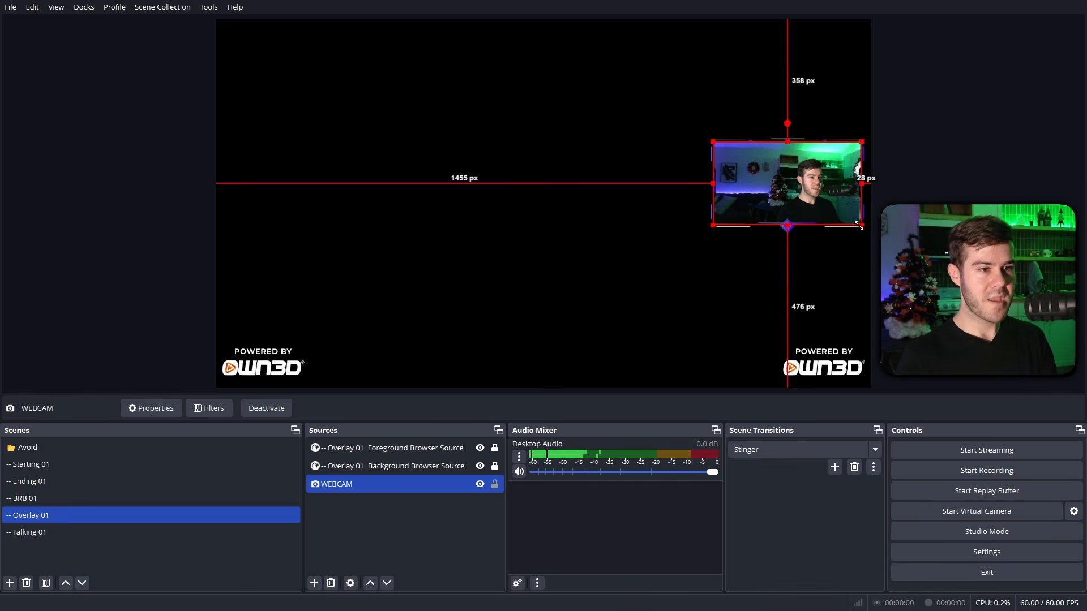
pyautogui.click(919, 250)
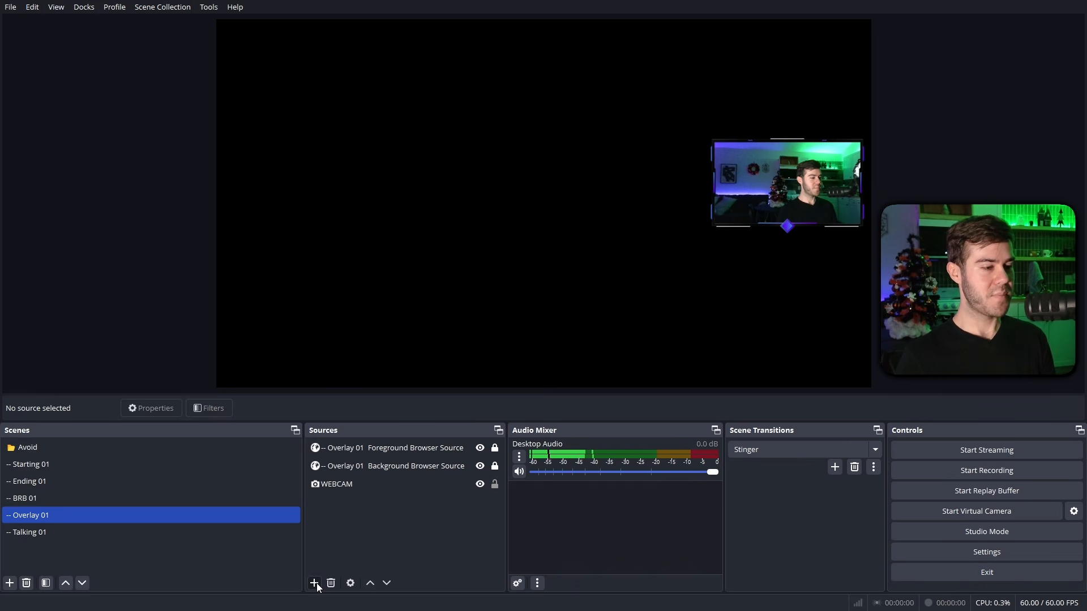
# Add a Game Capture source to Overlay 01 in the "Capture any fullscreen application" mode
pyautogui.click(313, 583)
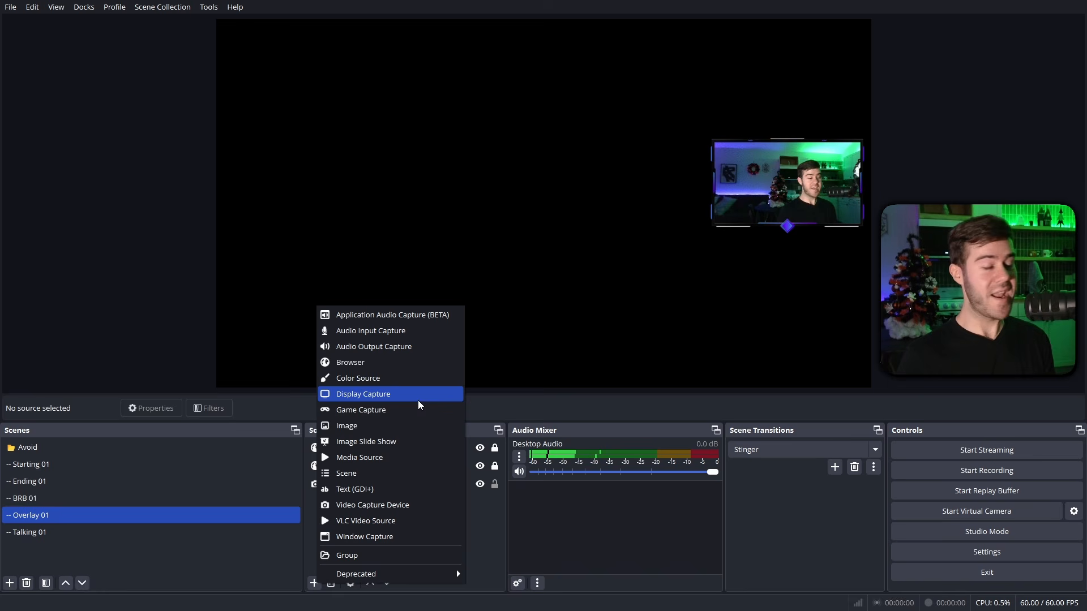
pyautogui.click(401, 414)
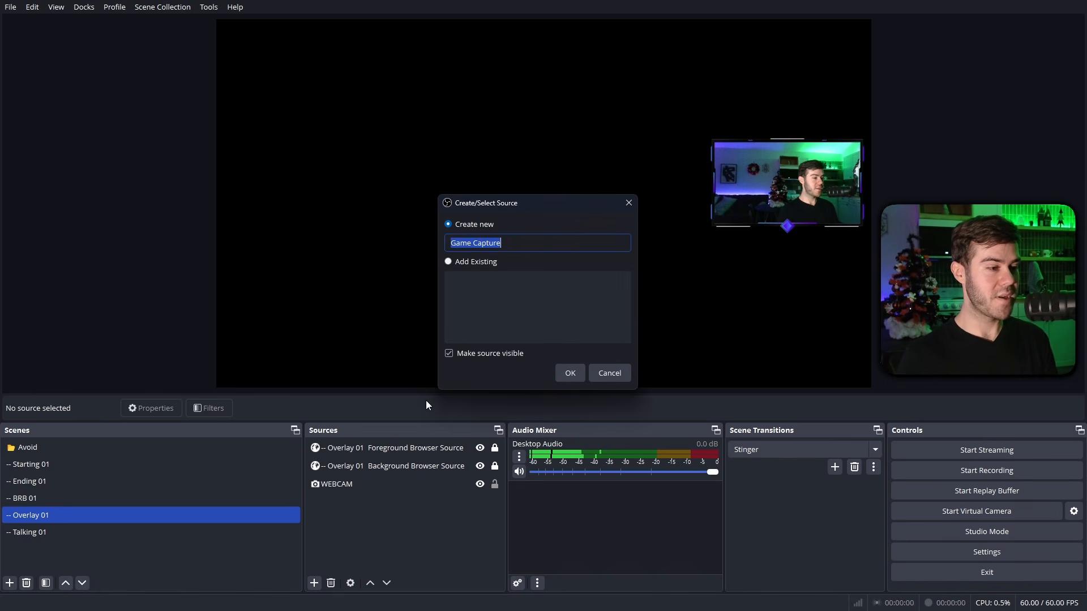
pyautogui.click(577, 372)
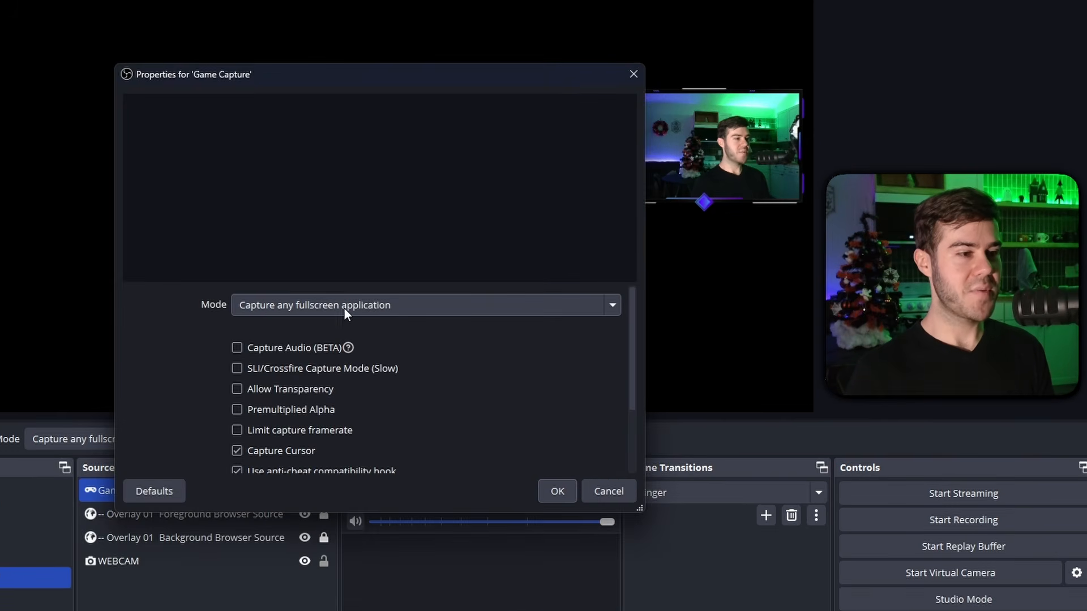
pyautogui.click(558, 490)
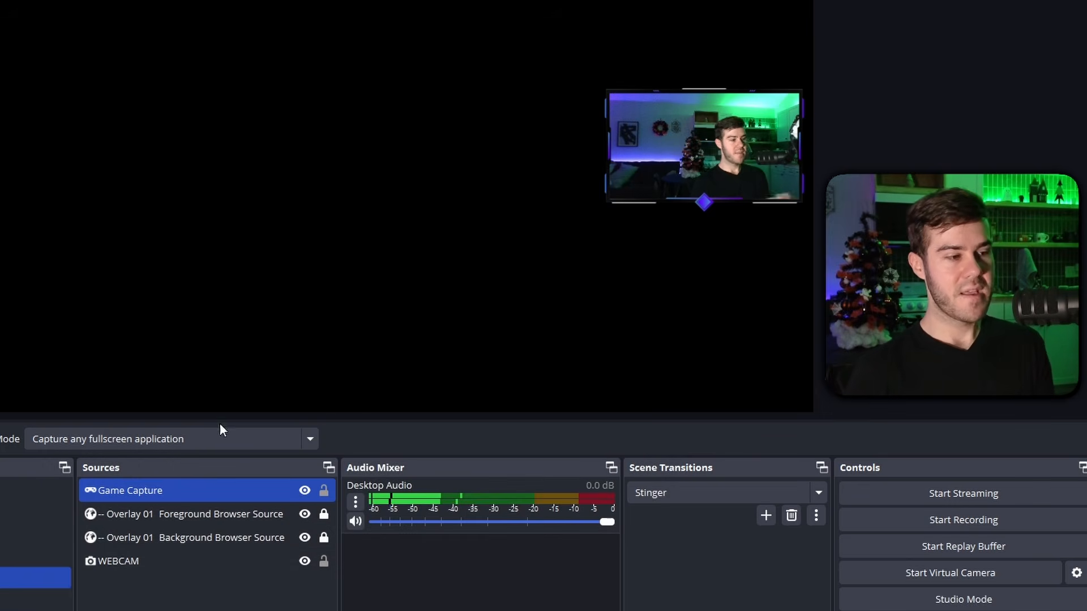
# Set Game Capture to capture the specific window Golf With Your Friends and move the source beneath WEBCAM
pyautogui.doubleClick(168, 490)
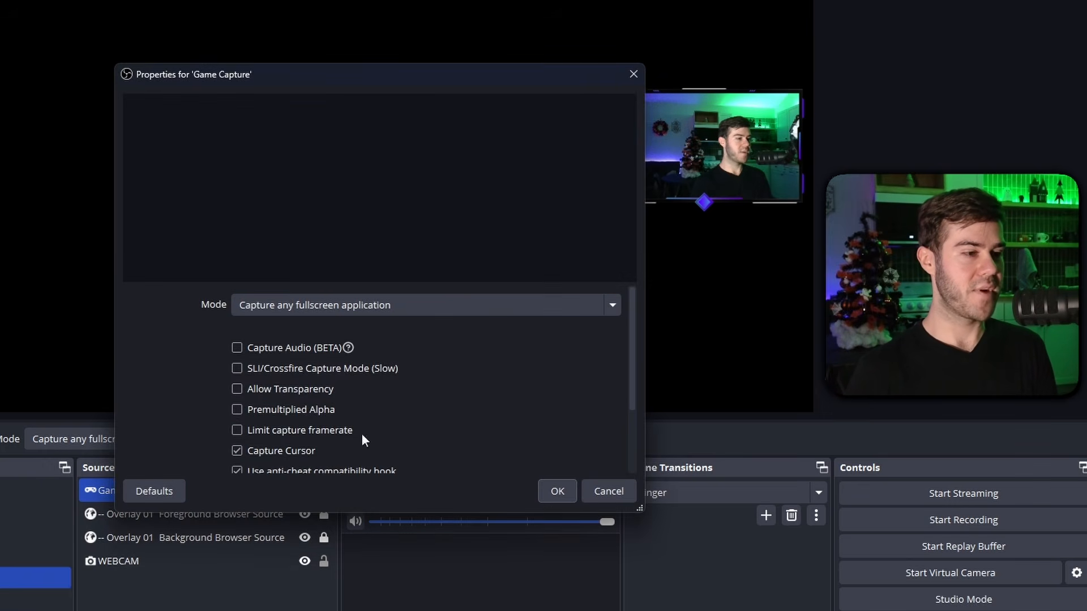
pyautogui.click(264, 309)
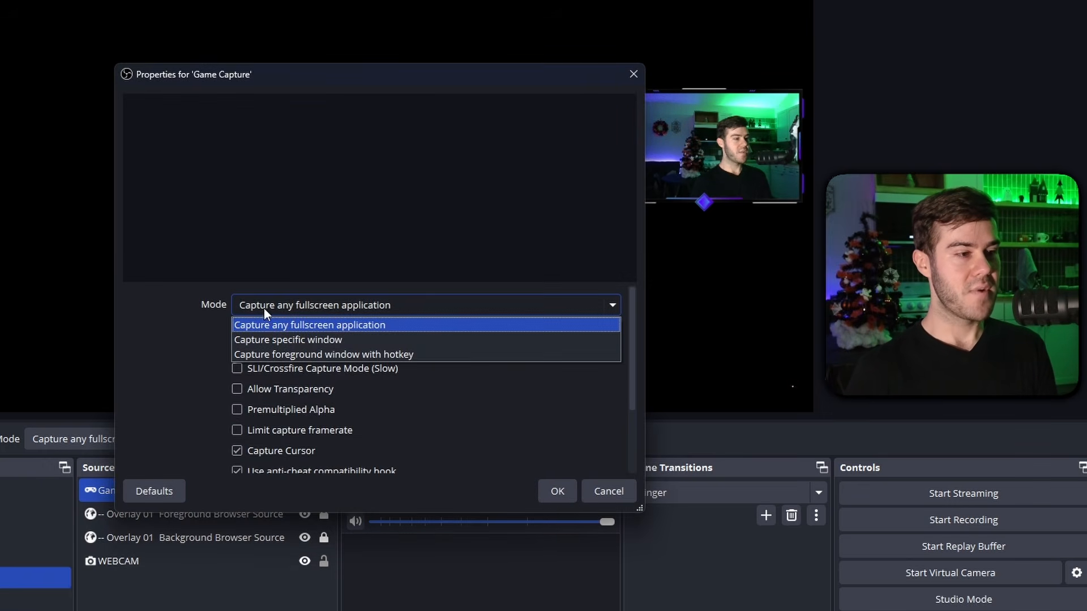
pyautogui.click(283, 341)
pyautogui.click(273, 338)
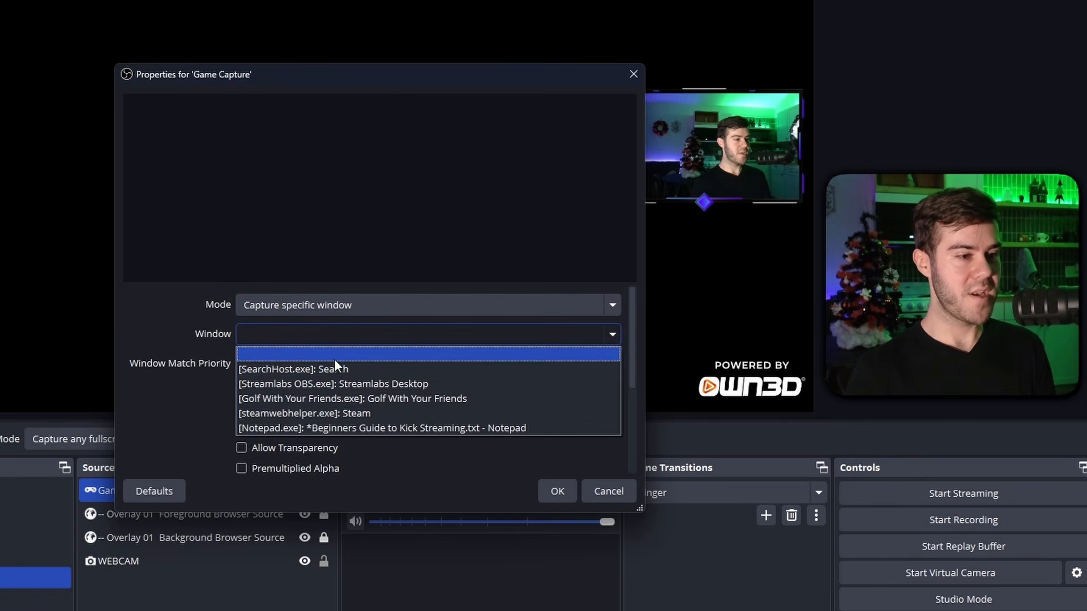
pyautogui.click(347, 399)
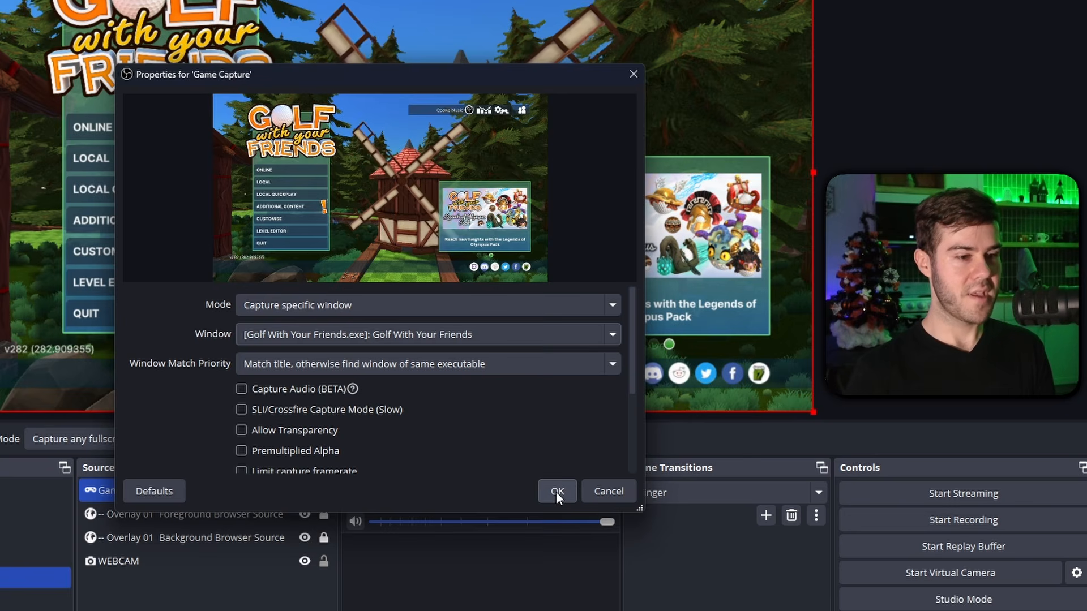
pyautogui.click(556, 492)
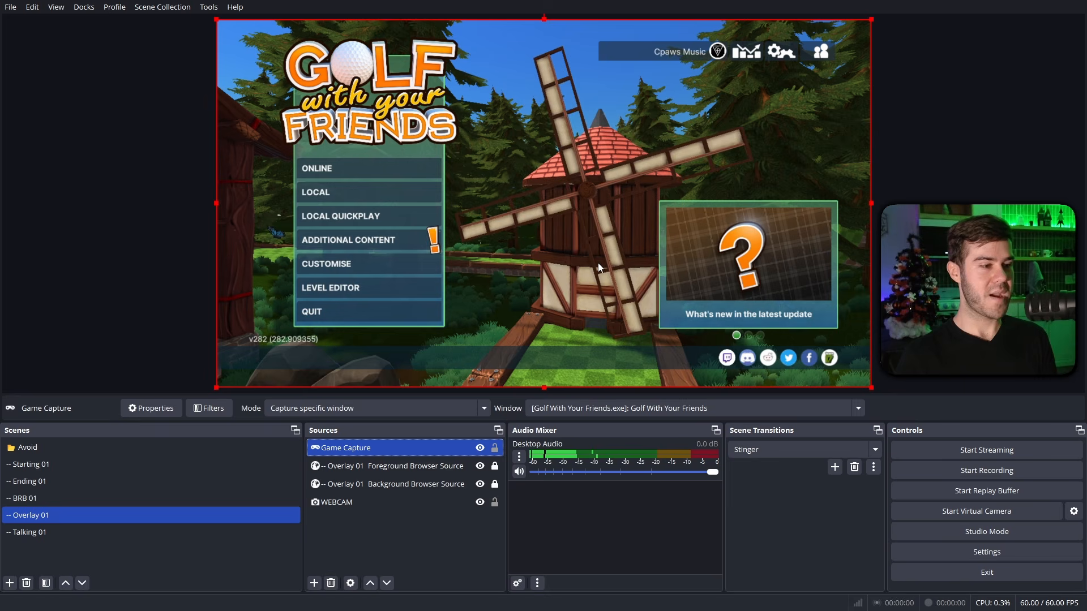
pyautogui.moveTo(369, 485); pyautogui.dragTo(363, 518)
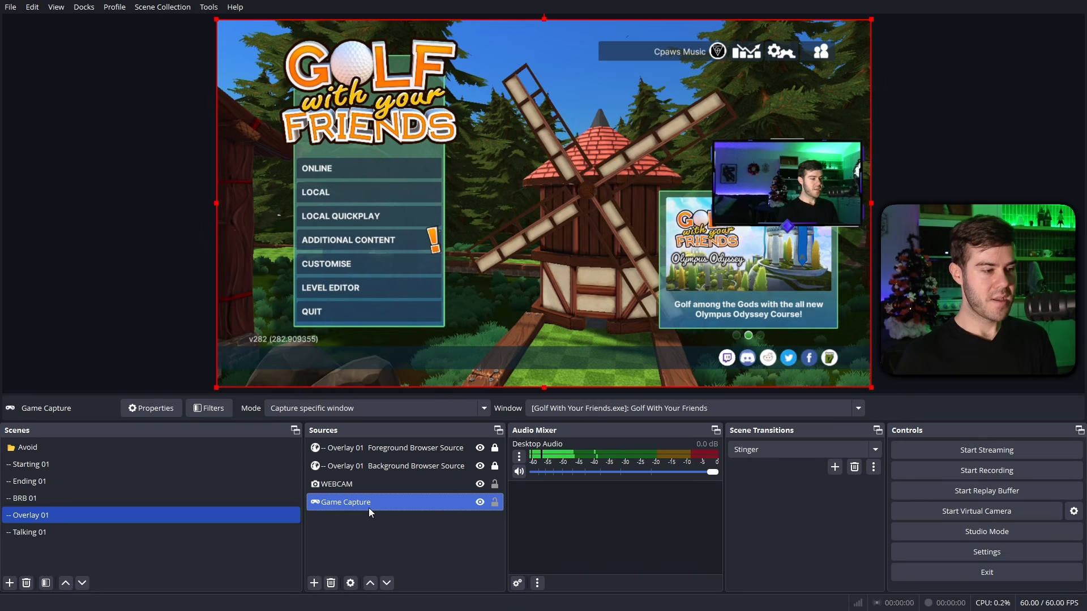
# Delete the Game Capture source from Overlay 01 and add a Window Capture source targeting the Golf With Your Friends window
pyautogui.press('Delete')
pyautogui.press('Return')
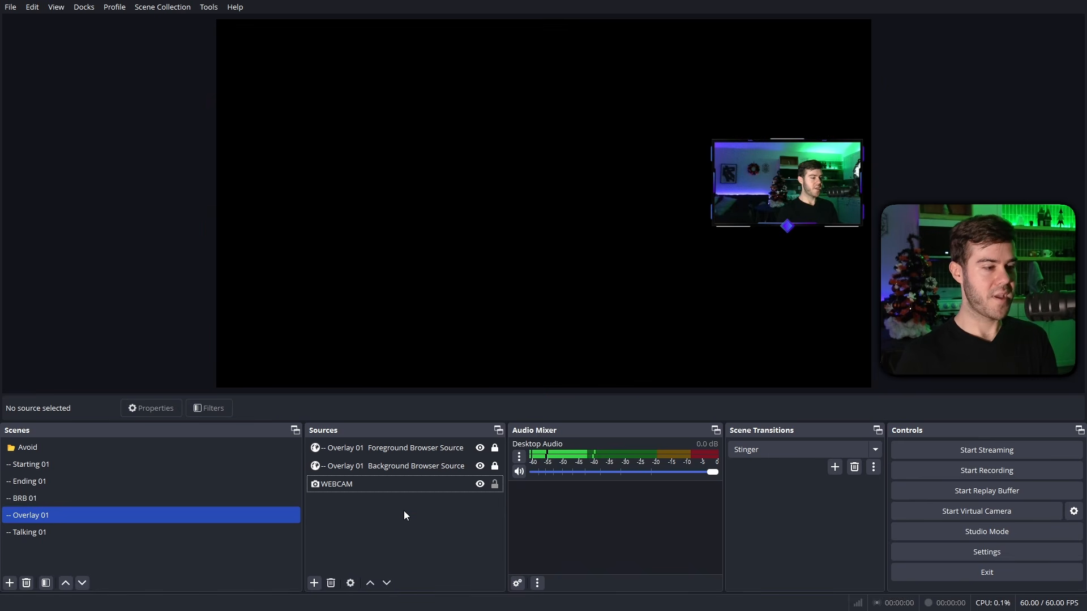
pyautogui.click(314, 583)
pyautogui.click(364, 540)
pyautogui.click(569, 373)
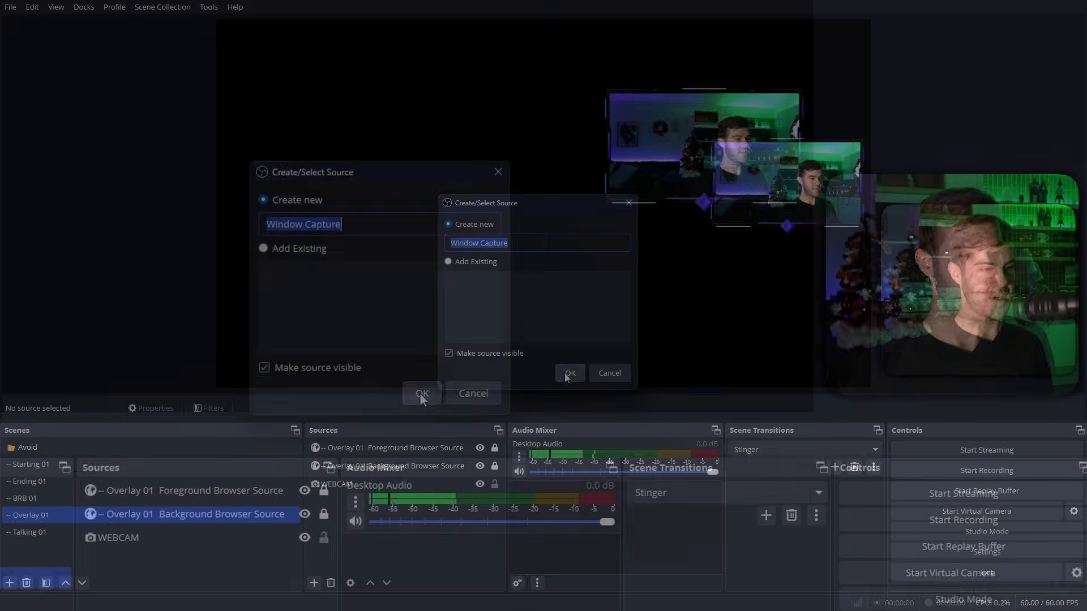
pyautogui.click(465, 290)
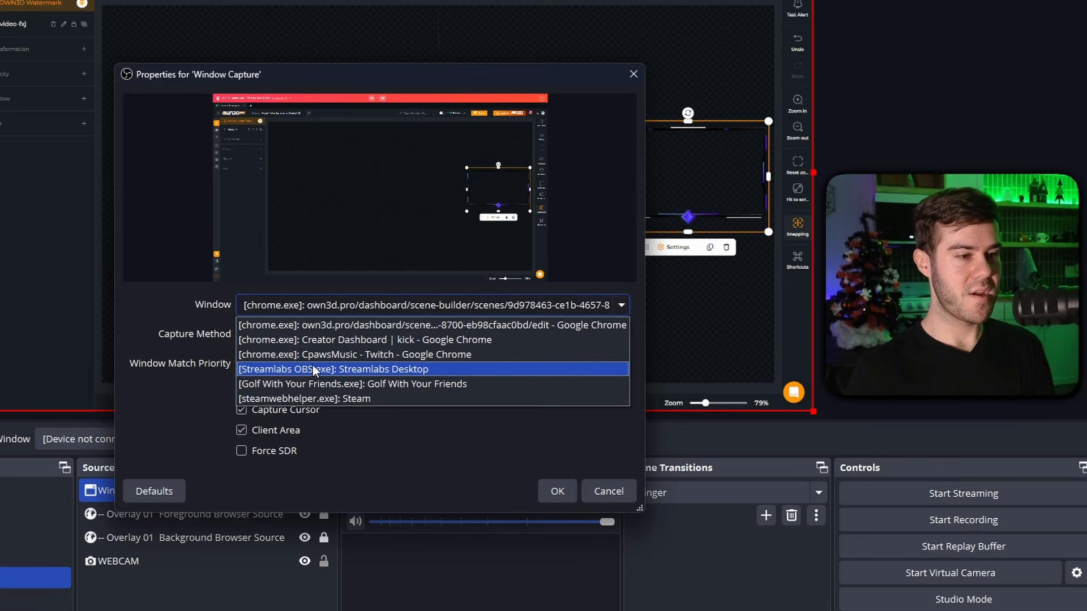
pyautogui.click(314, 383)
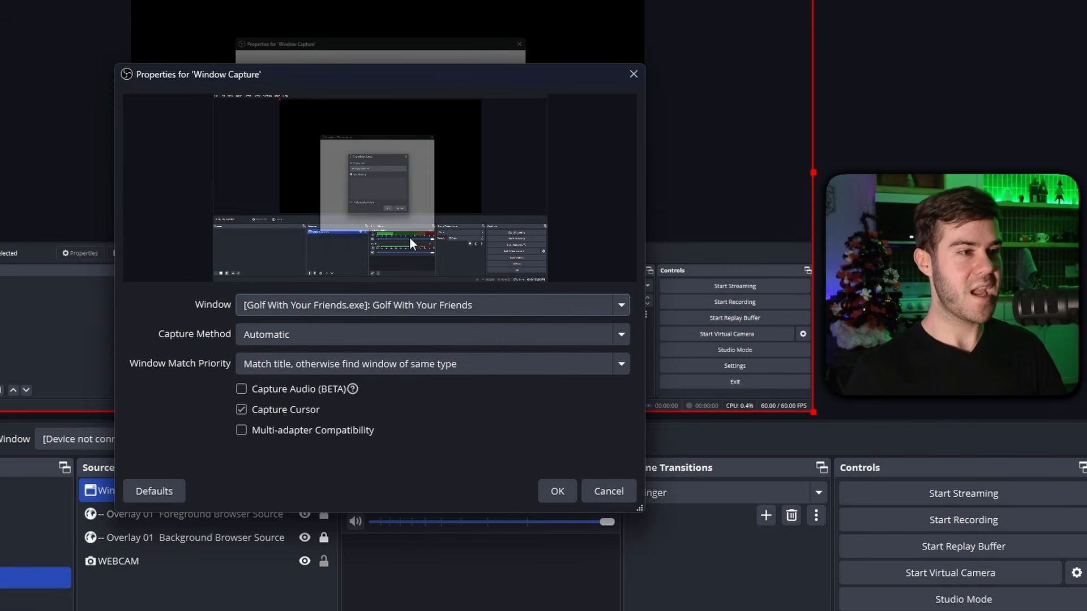
# Set the Window Capture method to Windows 10 (1903 and up) and place the source beneath WEBCAM
pyautogui.click(266, 334)
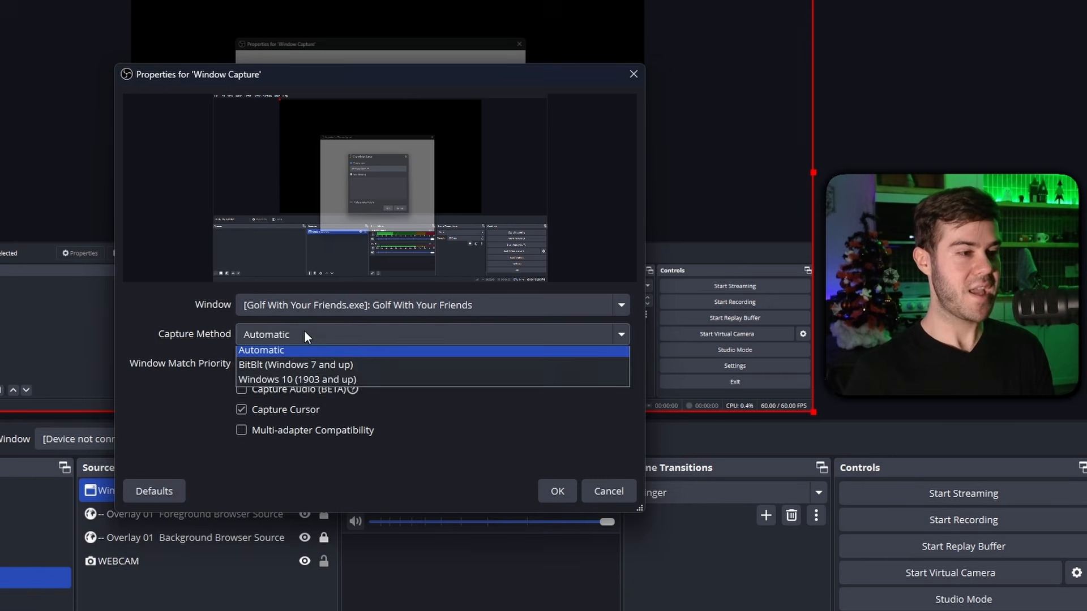
pyautogui.click(301, 384)
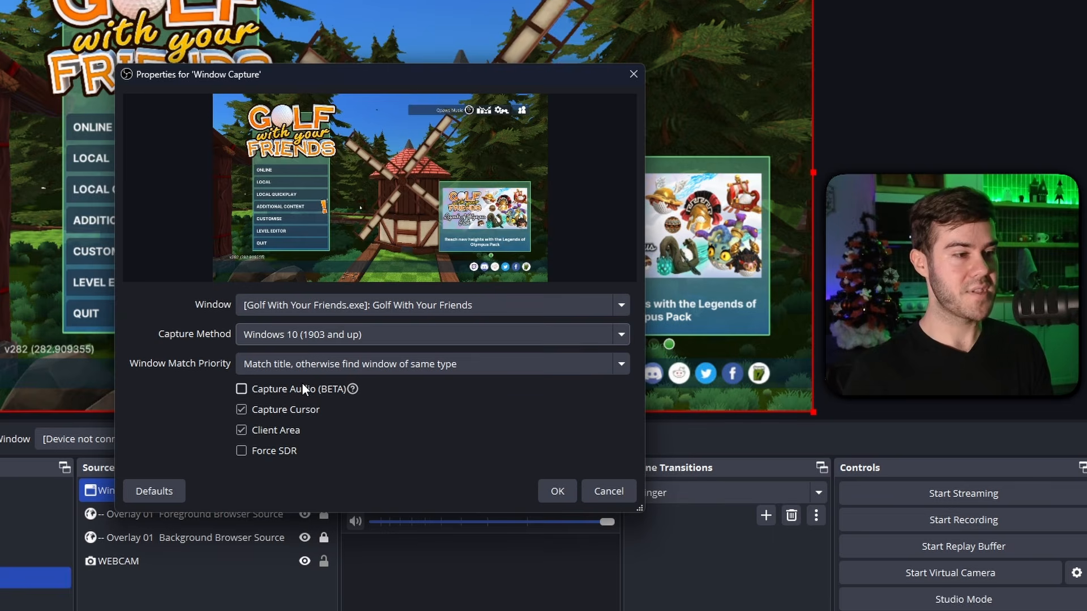
pyautogui.click(557, 492)
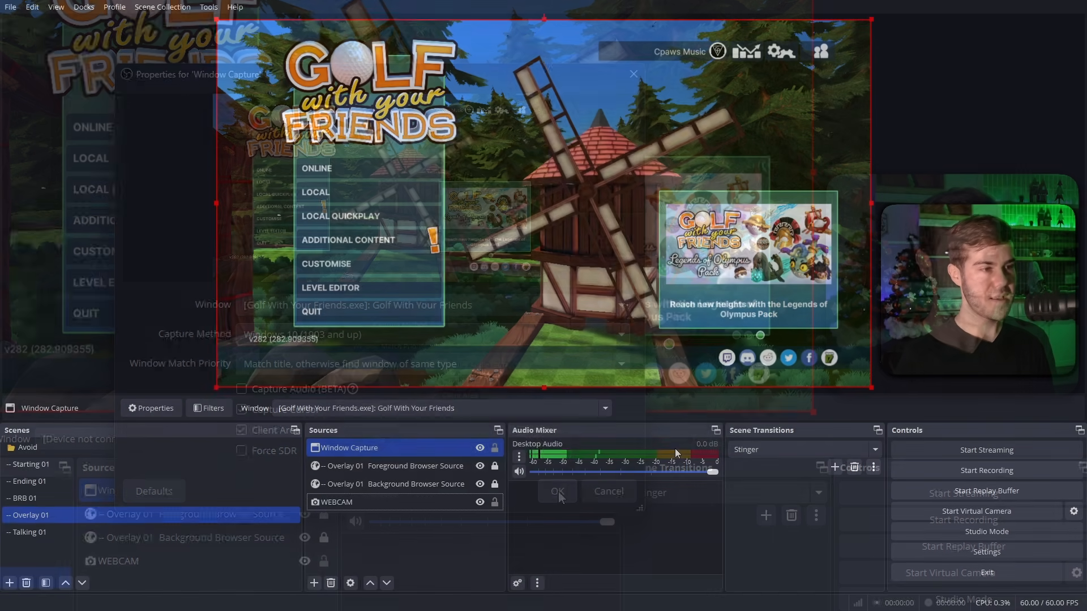
pyautogui.moveTo(407, 448); pyautogui.dragTo(389, 514)
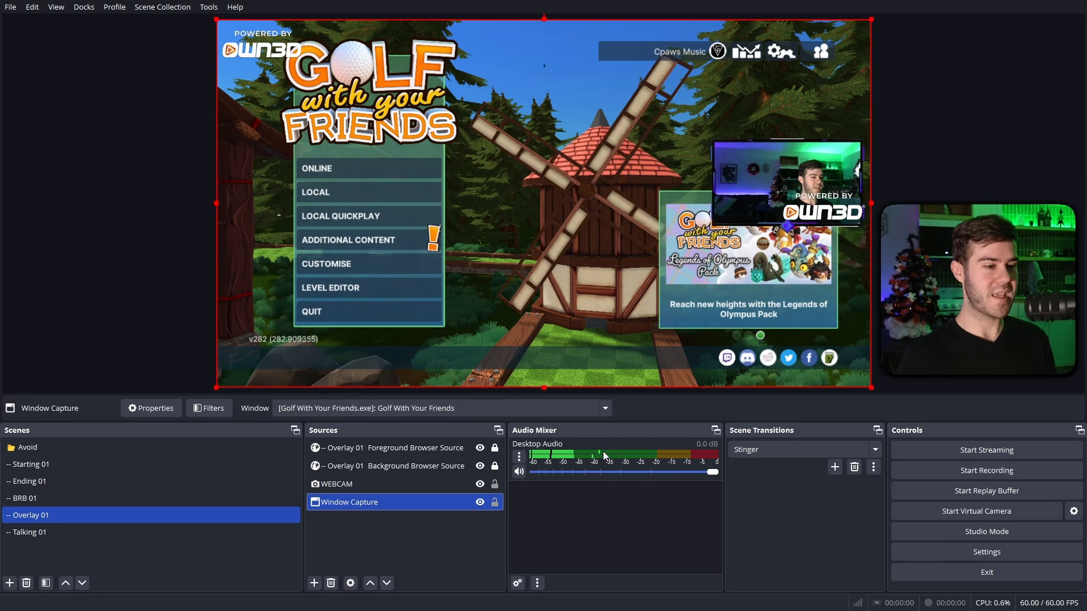
# Set the global Desktop Audio device to Speakers (Yamaha ZG01) and Mic/Auxiliary Audio to Desktop Microphone (RØDE PodMic USB)
pyautogui.click(988, 554)
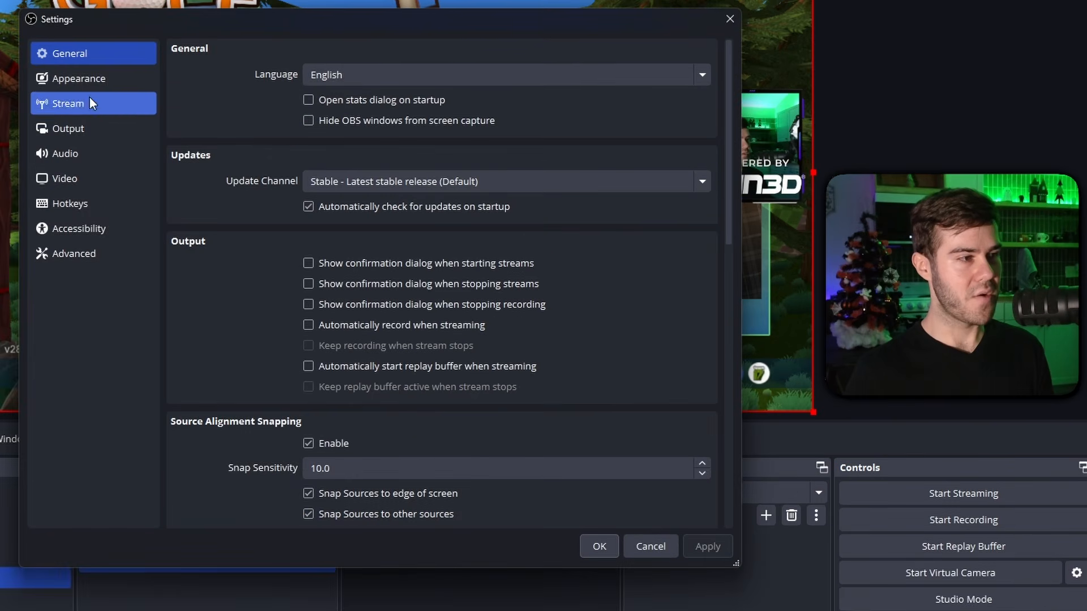
pyautogui.click(83, 156)
pyautogui.click(336, 167)
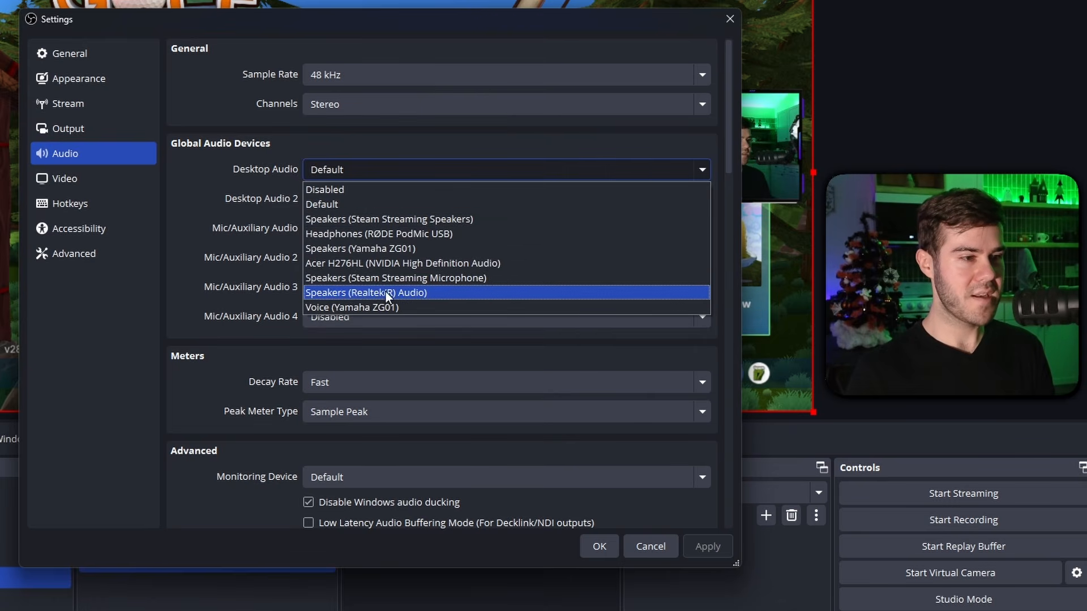
pyautogui.click(373, 247)
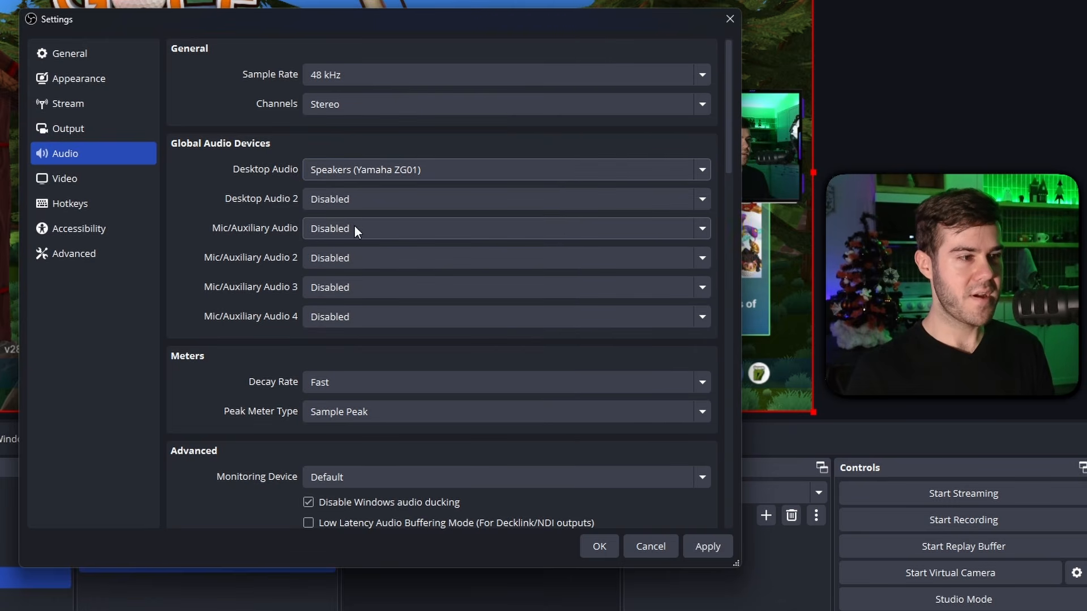
pyautogui.click(366, 228)
pyautogui.click(388, 304)
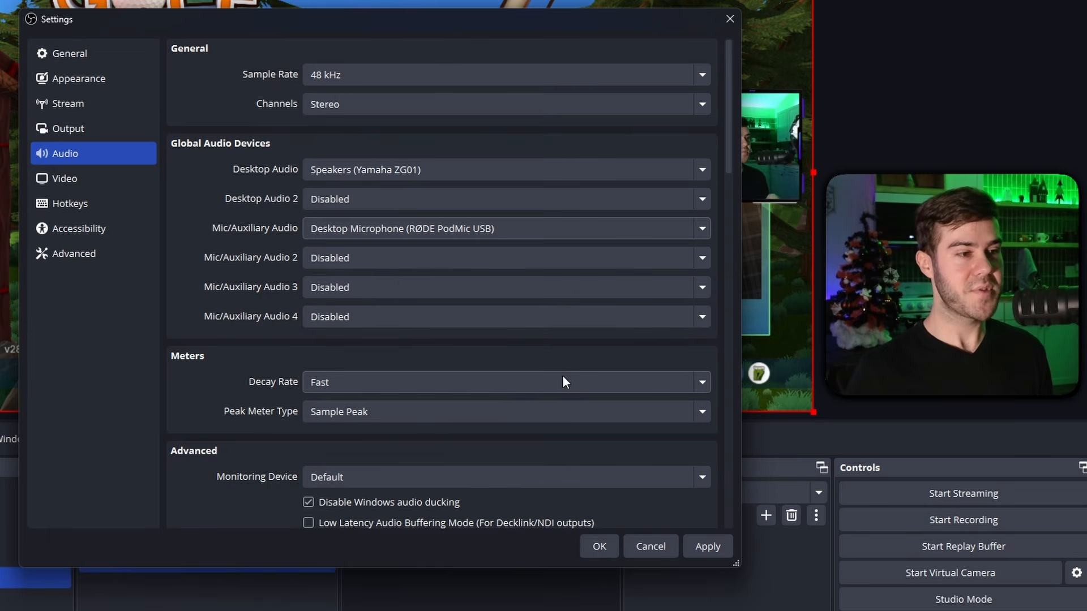
pyautogui.click(708, 547)
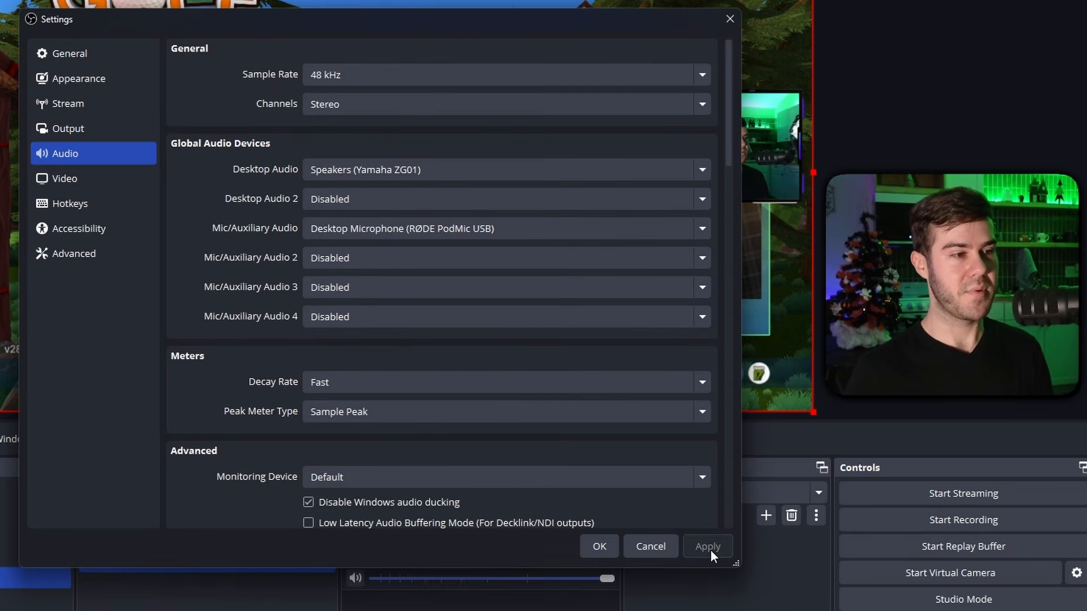
pyautogui.click(589, 546)
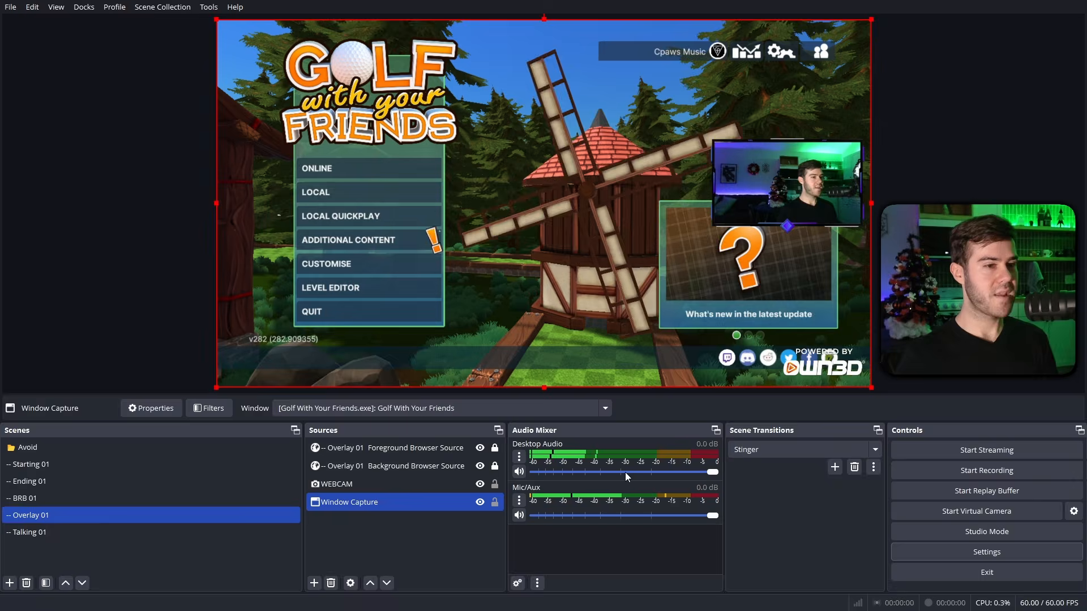
# Select the Talking 01 scene, switch to OWN3D, and open Talking 01 from the Avoid folder for editing
pyautogui.click(57, 532)
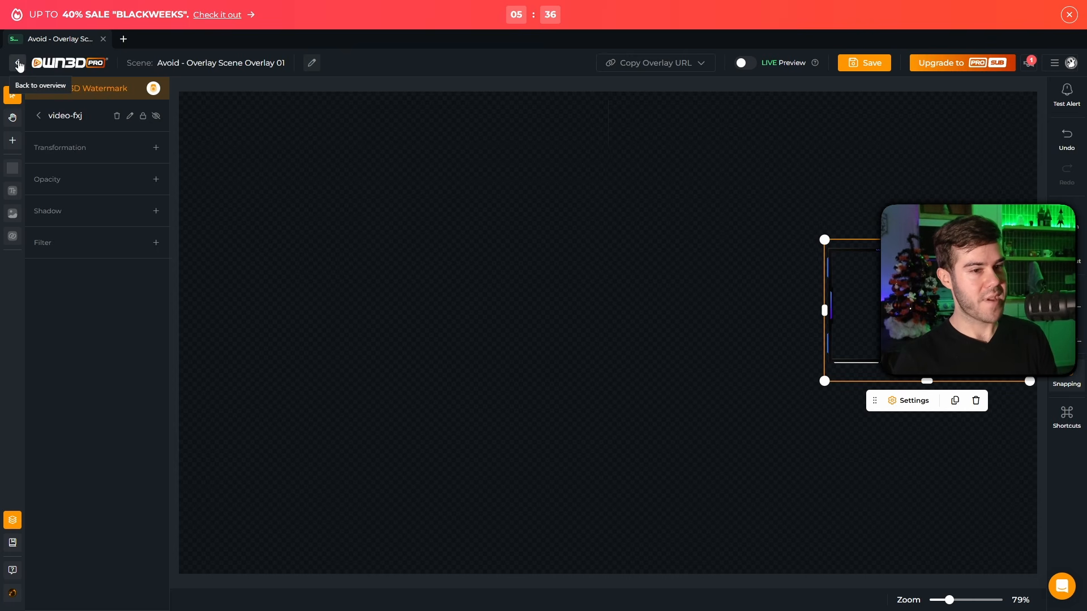
pyautogui.click(17, 63)
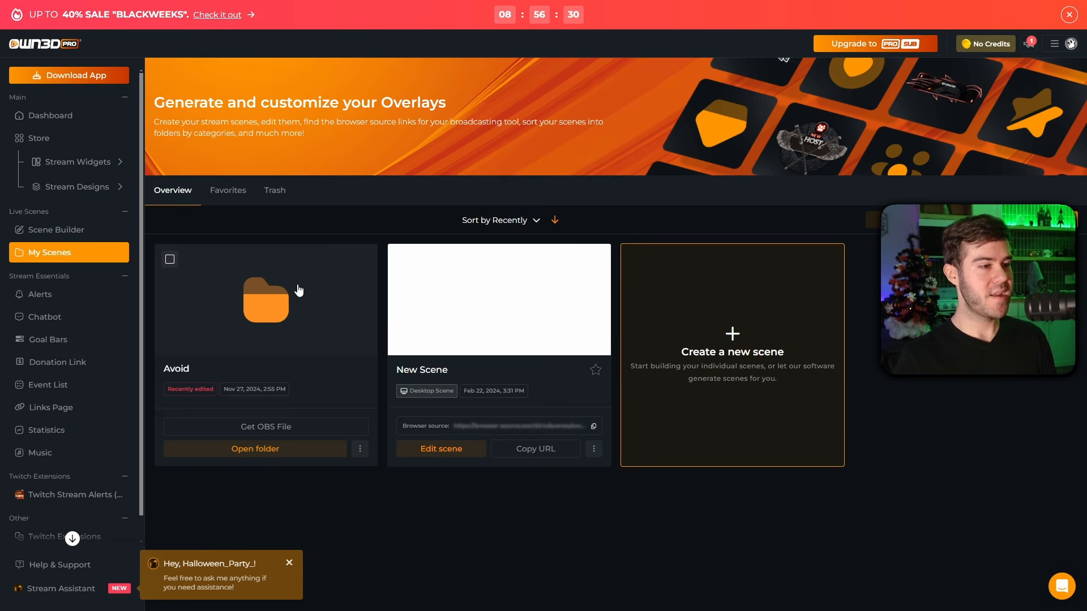
pyautogui.click(335, 291)
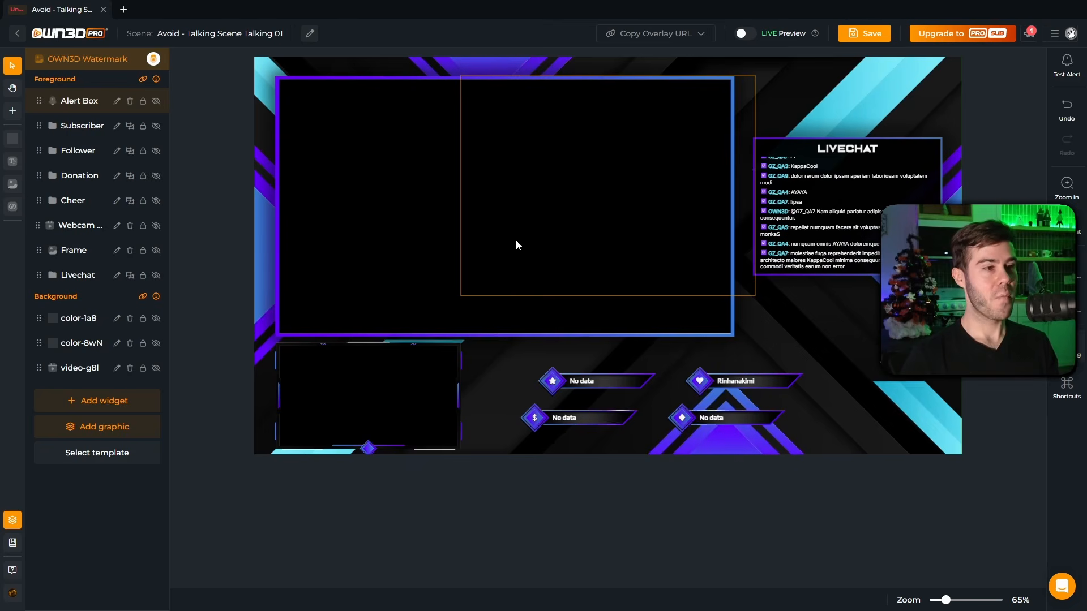
# Hide the text label inside the Subscriber group of Talking 01 and select the live chat widget
pyautogui.click(583, 382)
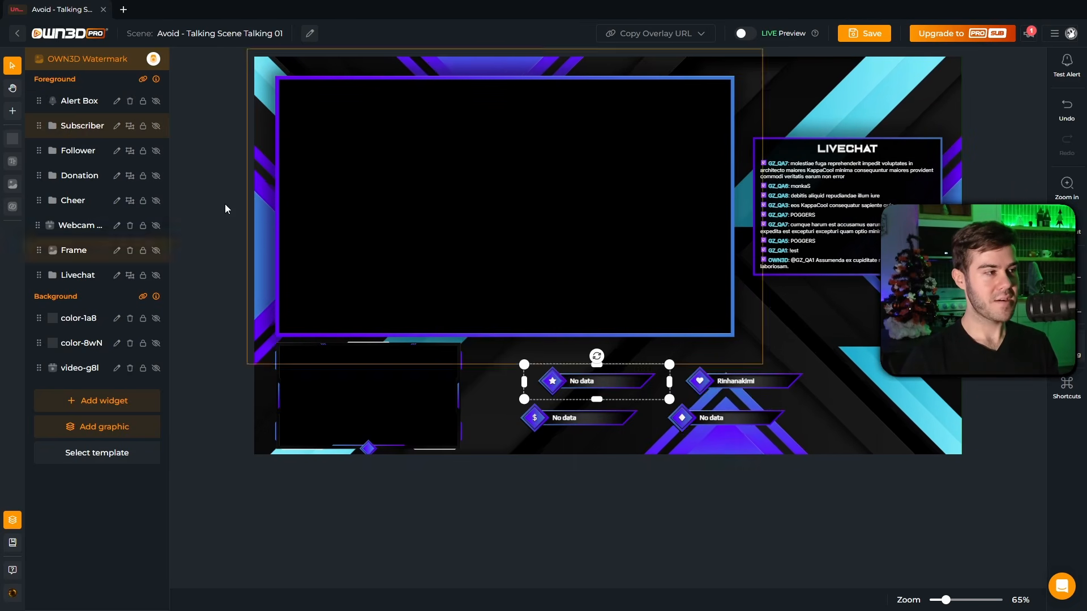
pyautogui.click(53, 129)
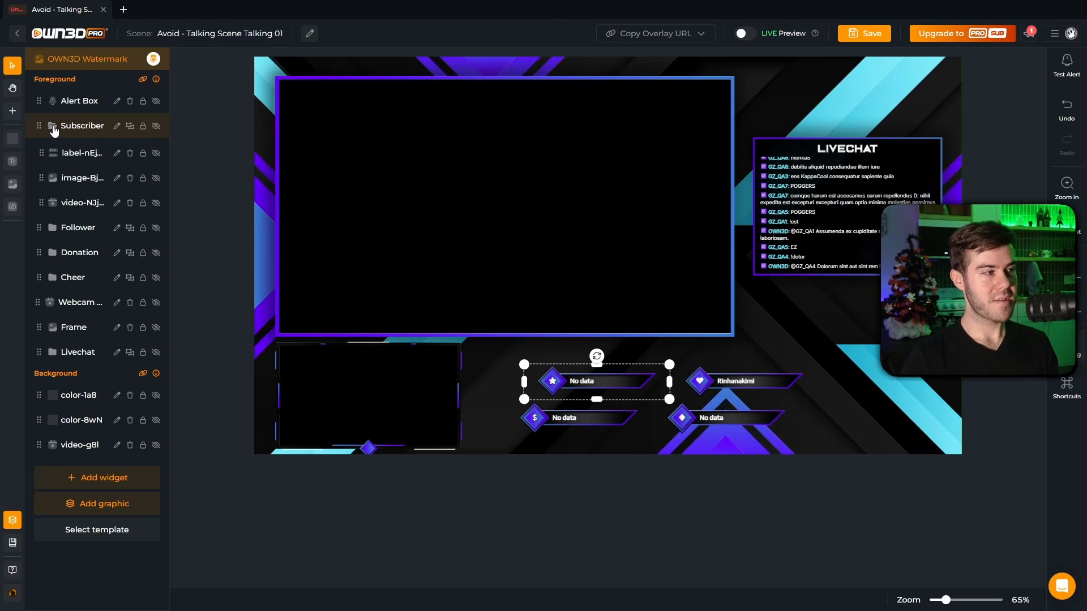
pyautogui.click(156, 153)
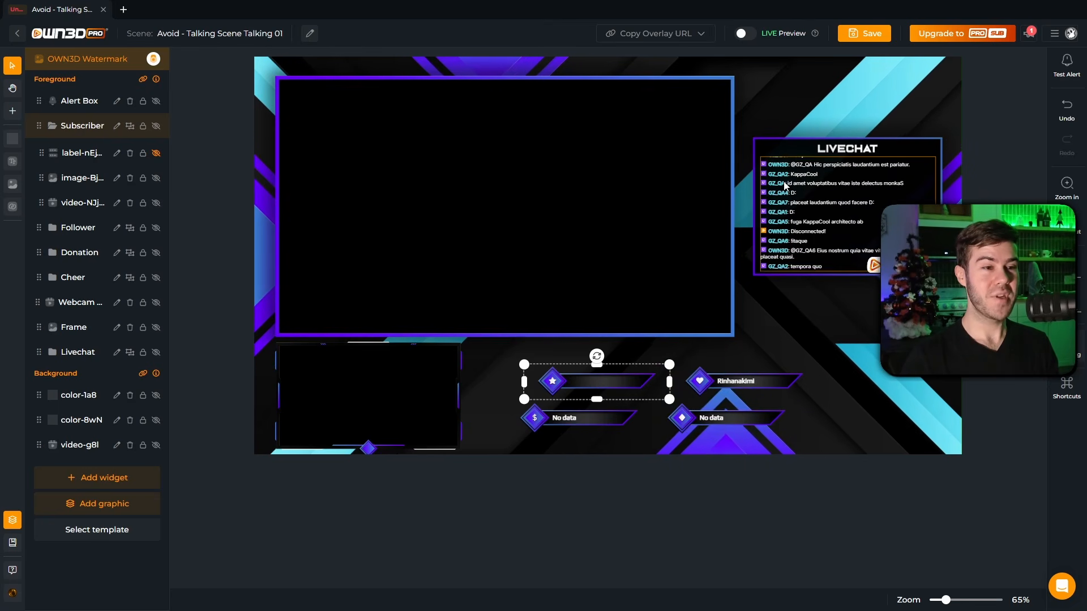
pyautogui.click(786, 187)
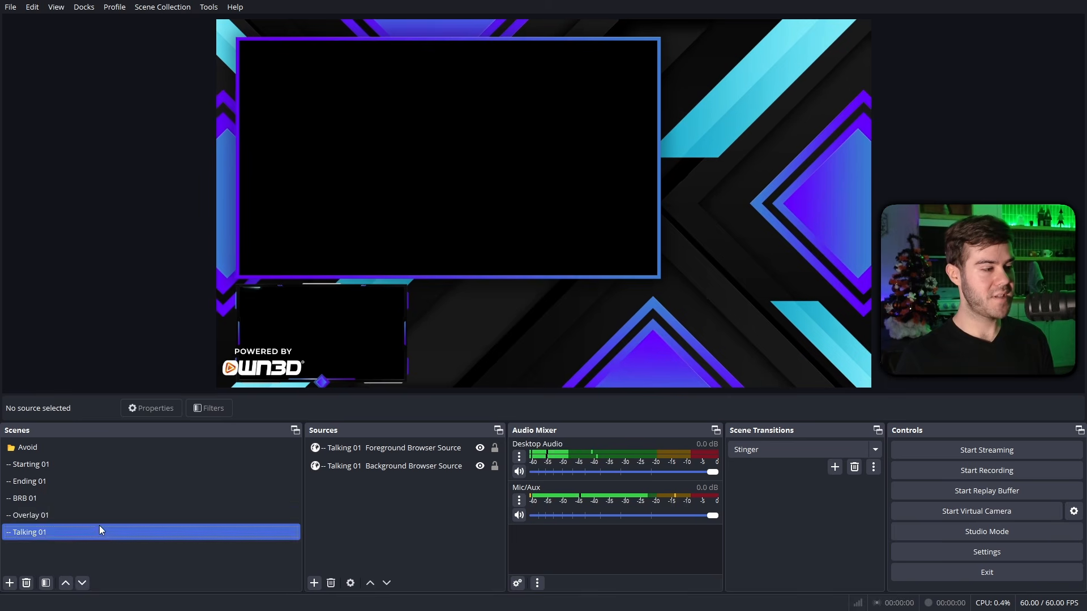
# Select the Overlay 01 scene in OBS, then switch to Kick's Creator Dashboard and view the stream information form
pyautogui.click(88, 519)
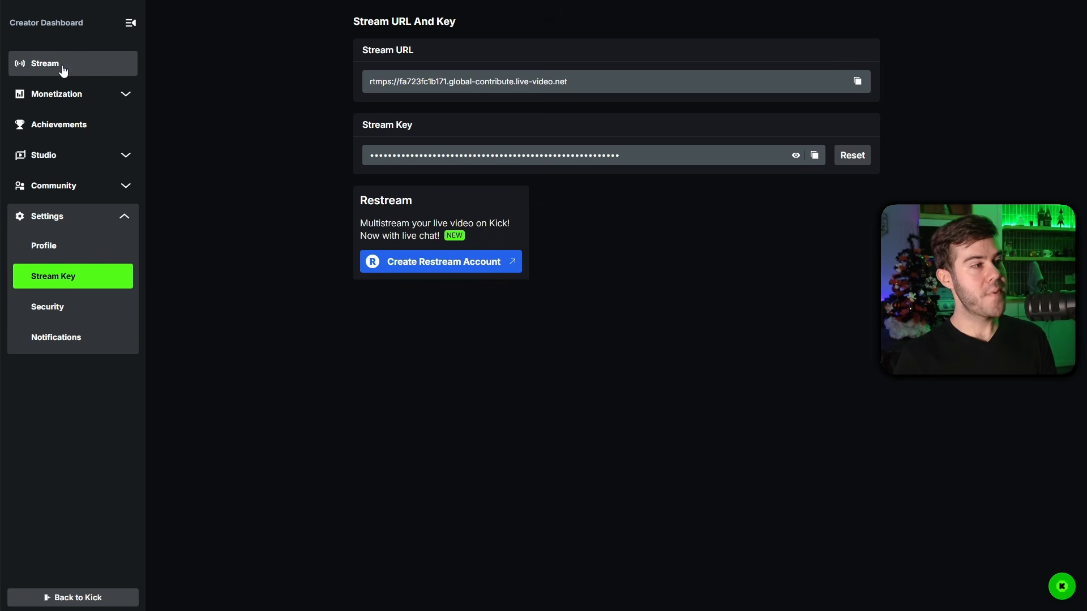
pyautogui.click(62, 68)
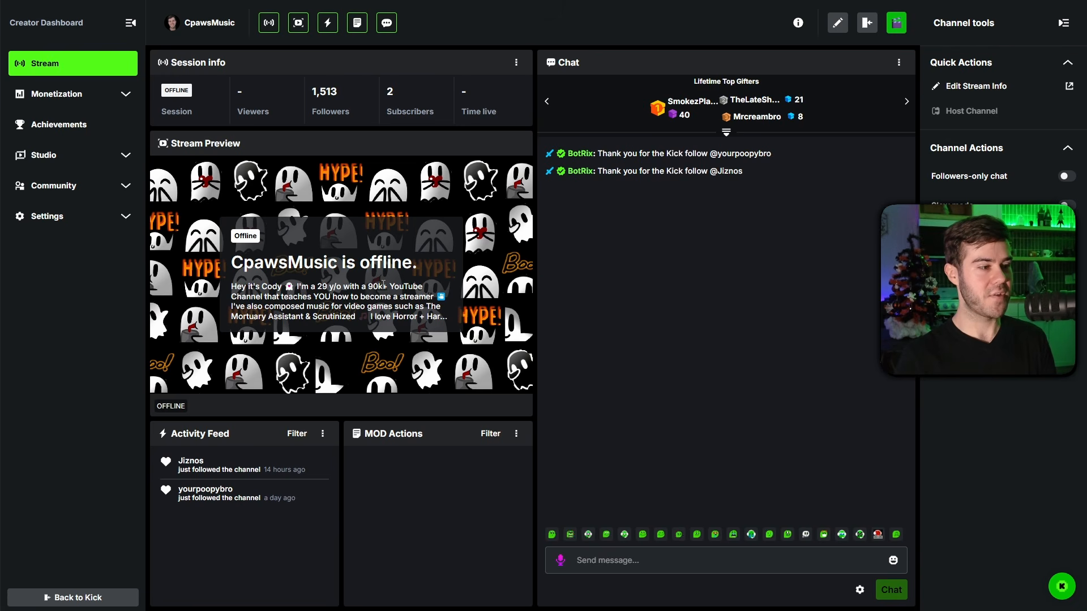
pyautogui.click(992, 91)
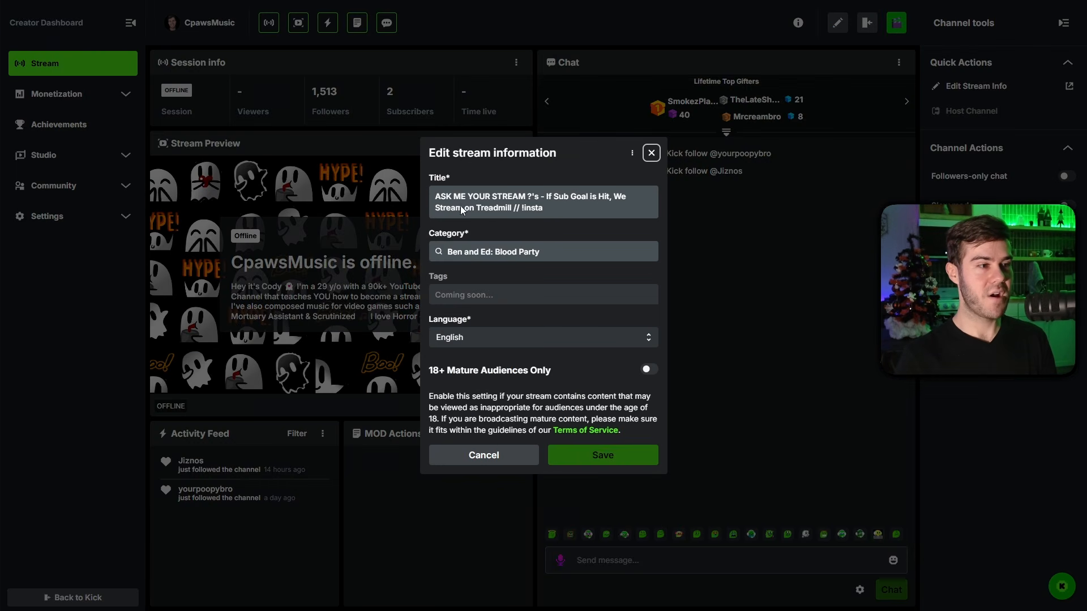
pyautogui.click(651, 154)
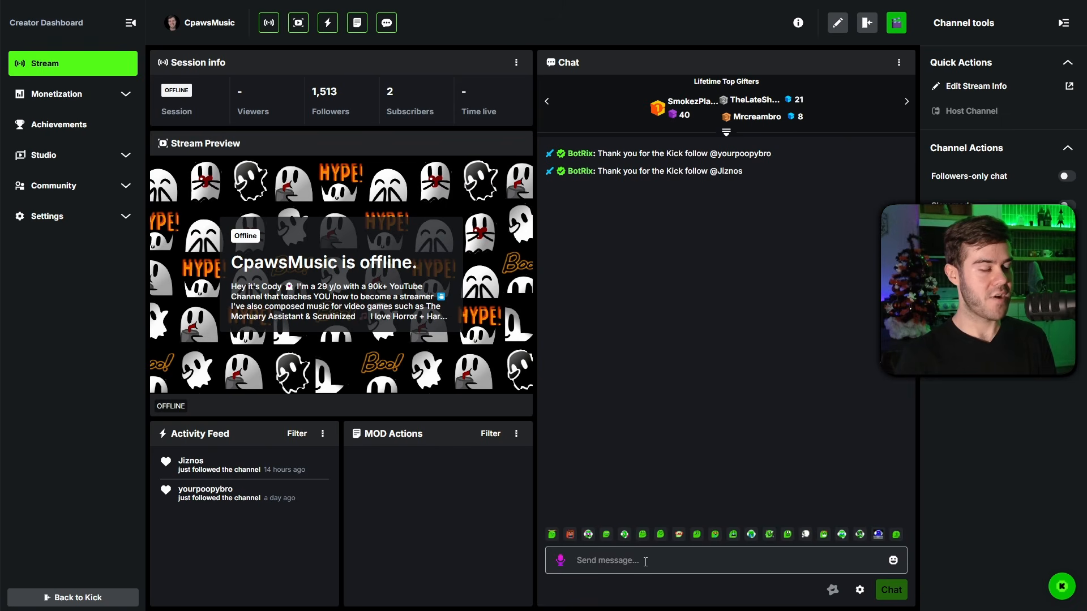